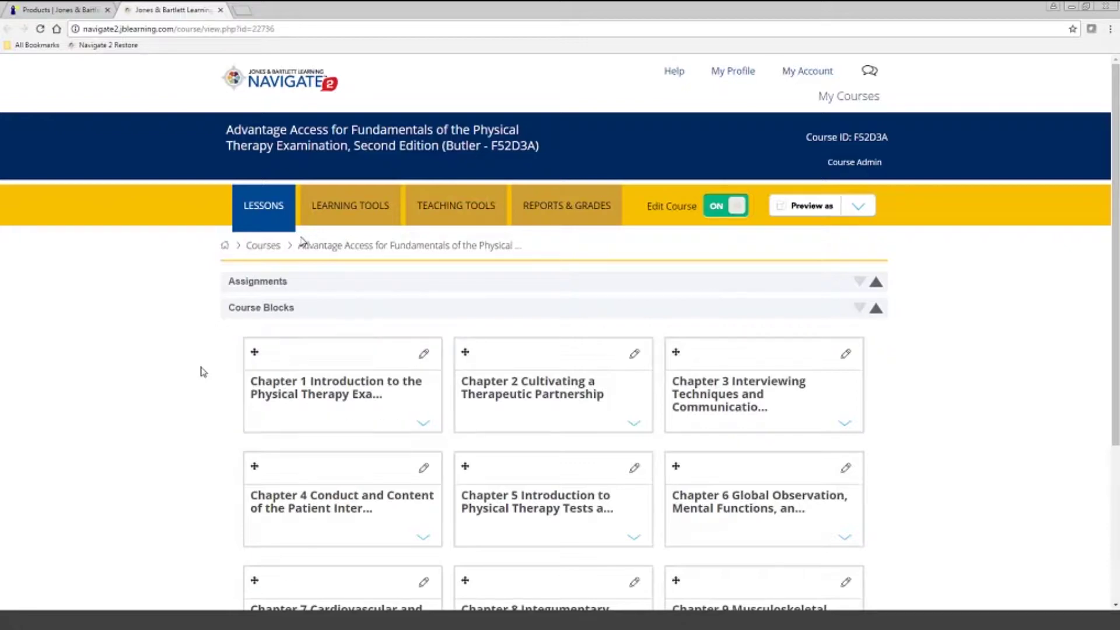
- Open the Chapter 3 eBook from the course blocks and dismiss the annotation icon information
scroll(200, 370, down, 3)
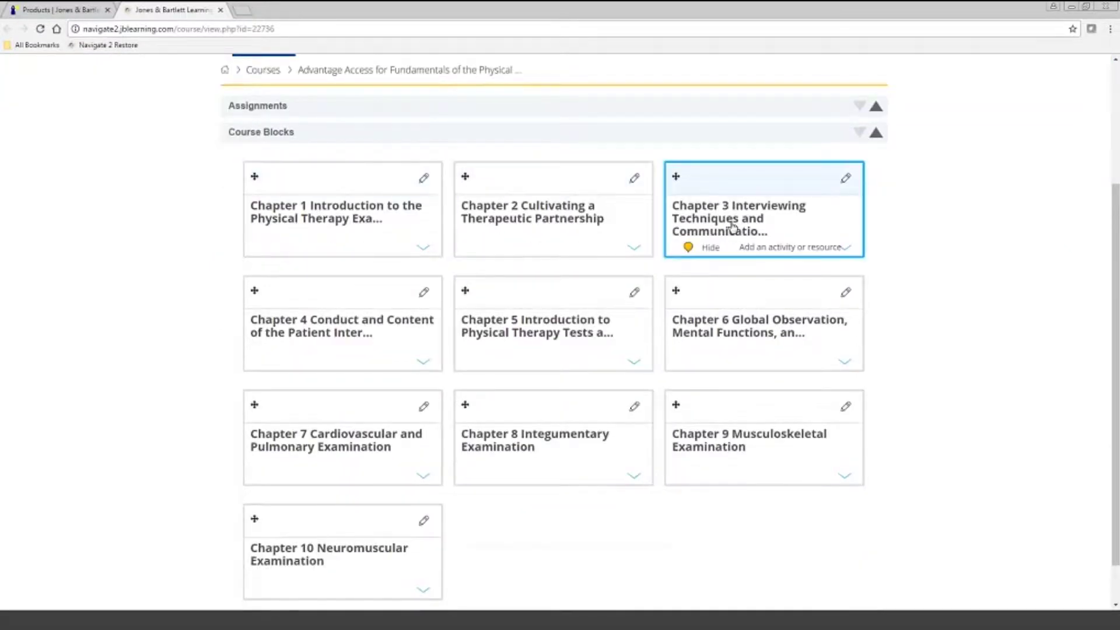
click(353, 216)
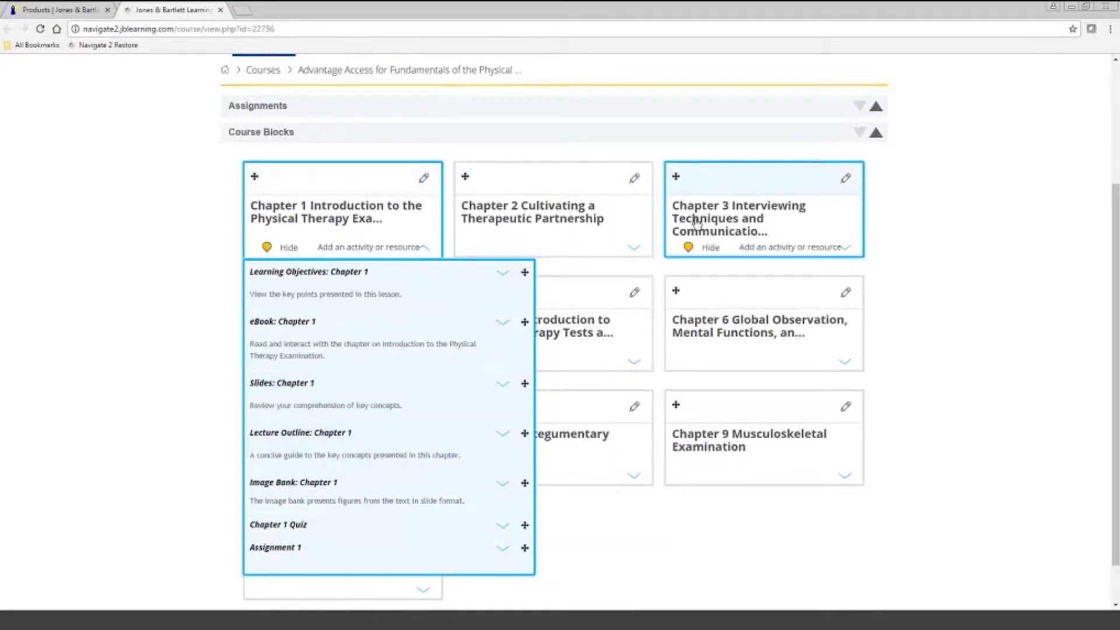
click(525, 219)
click(752, 208)
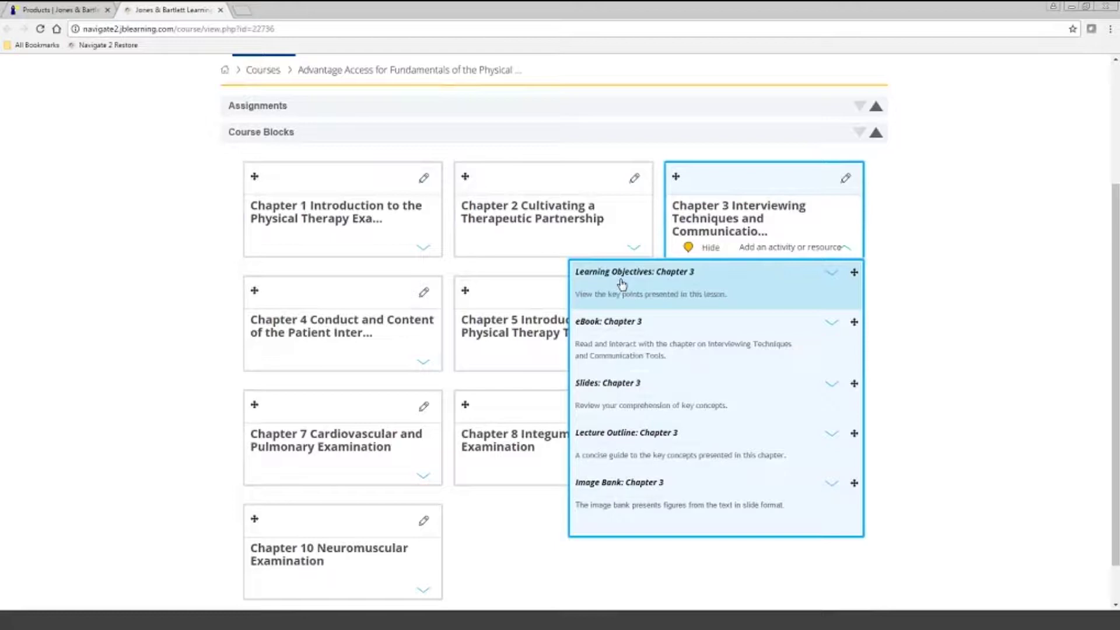
click(597, 328)
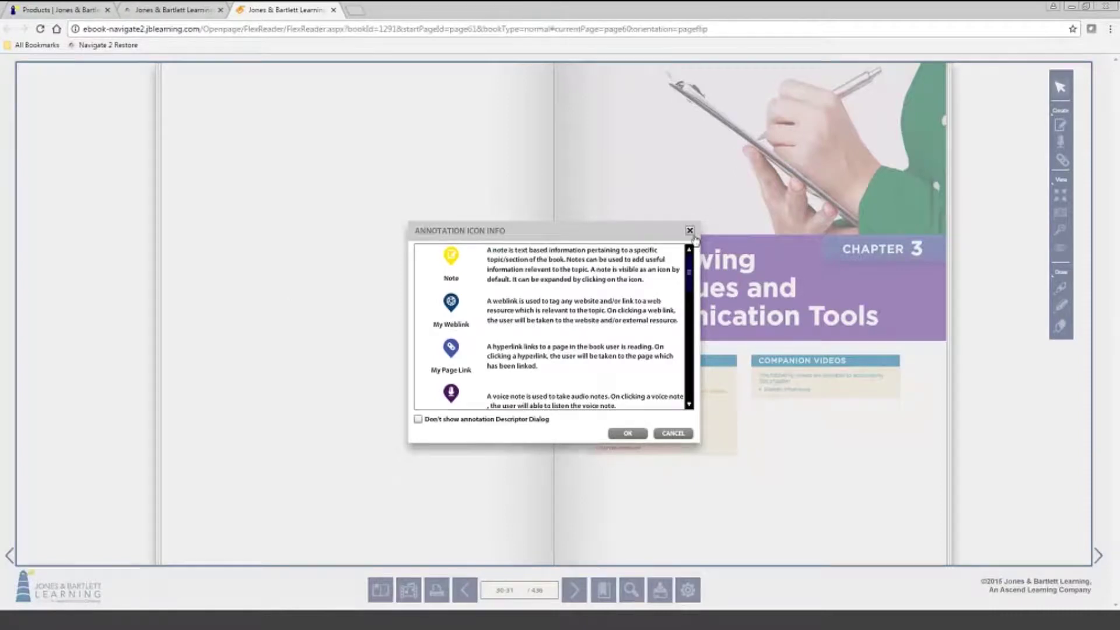
click(689, 230)
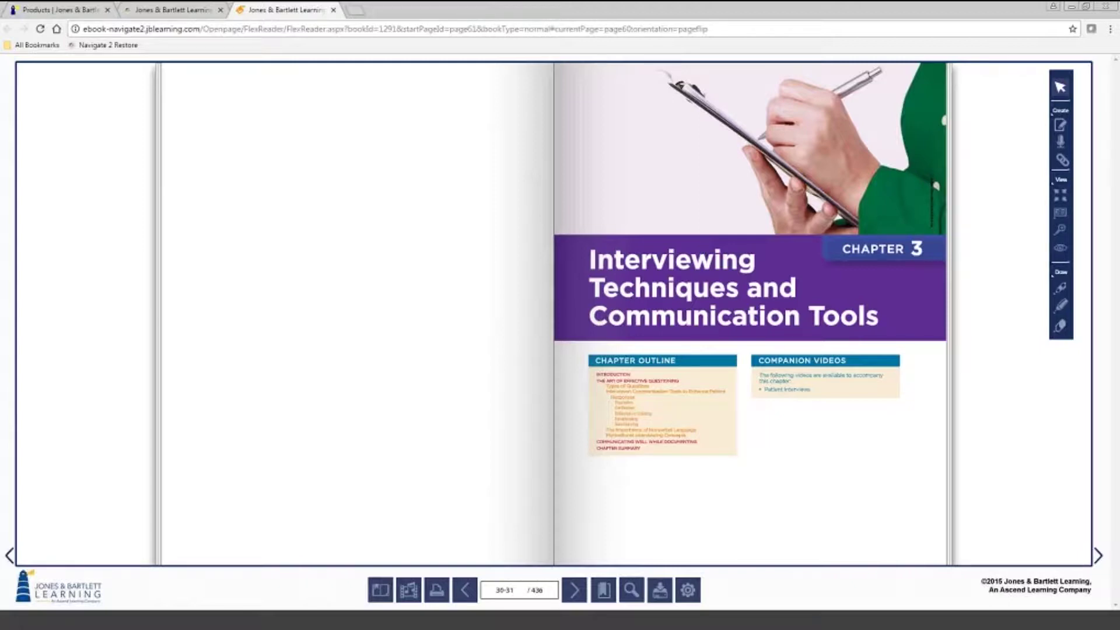
- Page forward in Chapter 3 to page 34 and switch the reader to the enlarged vertical single-page view
drag(933, 554, 322, 559)
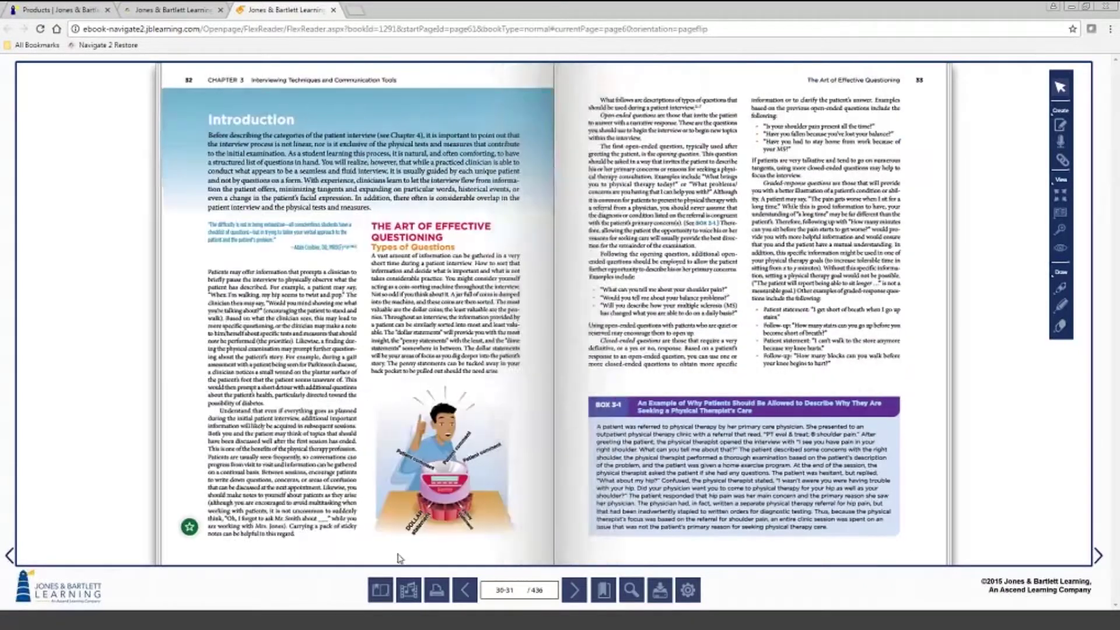
key(Right)
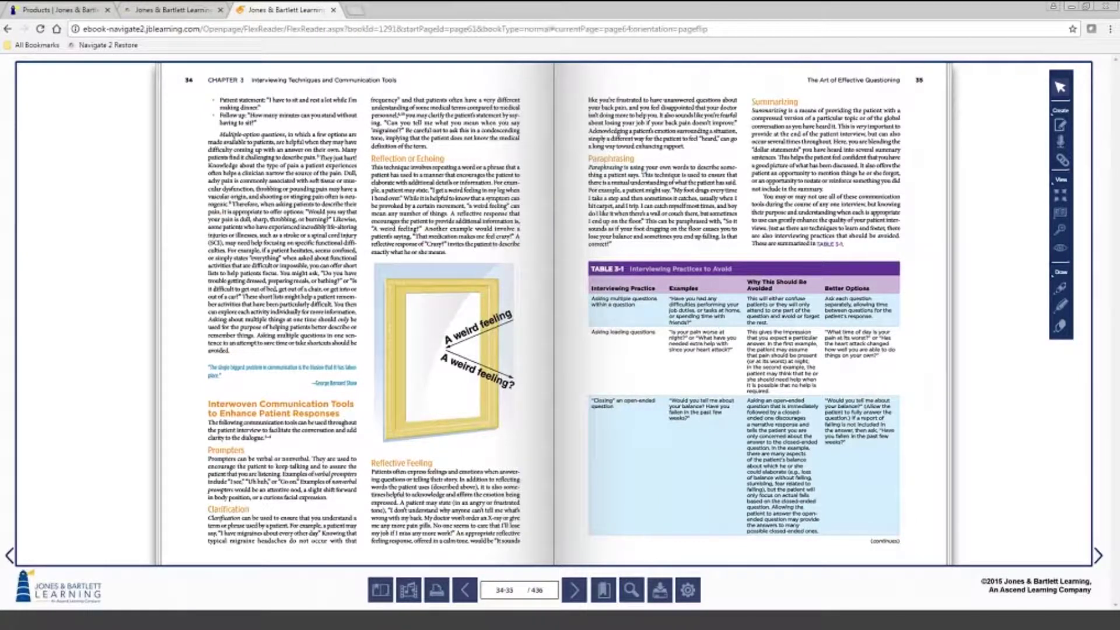
click(1061, 214)
click(1025, 214)
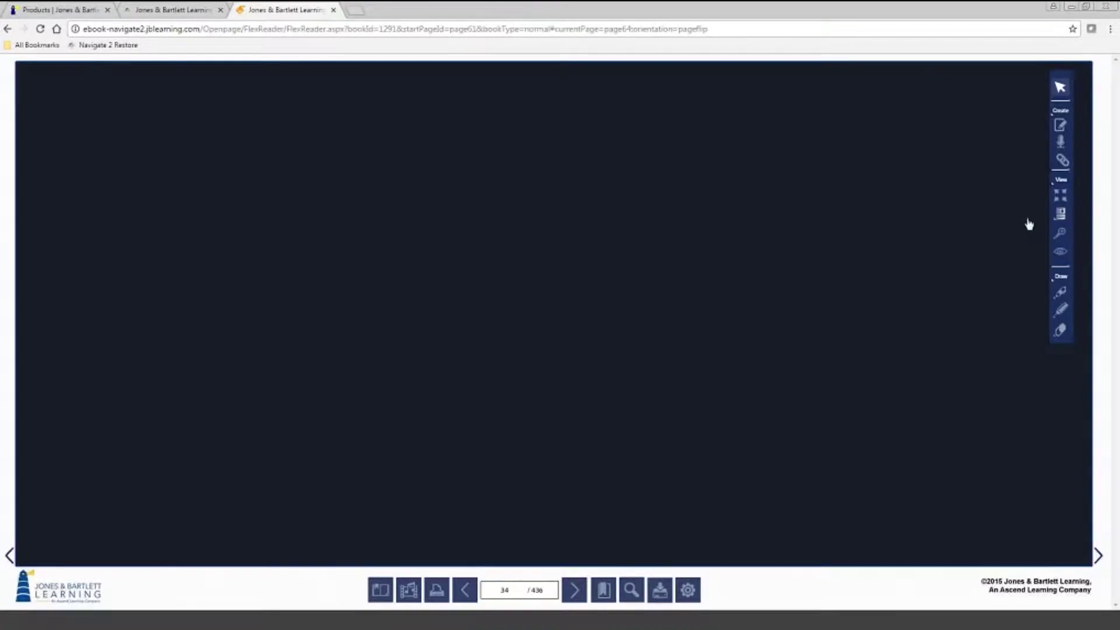
click(1061, 237)
click(990, 234)
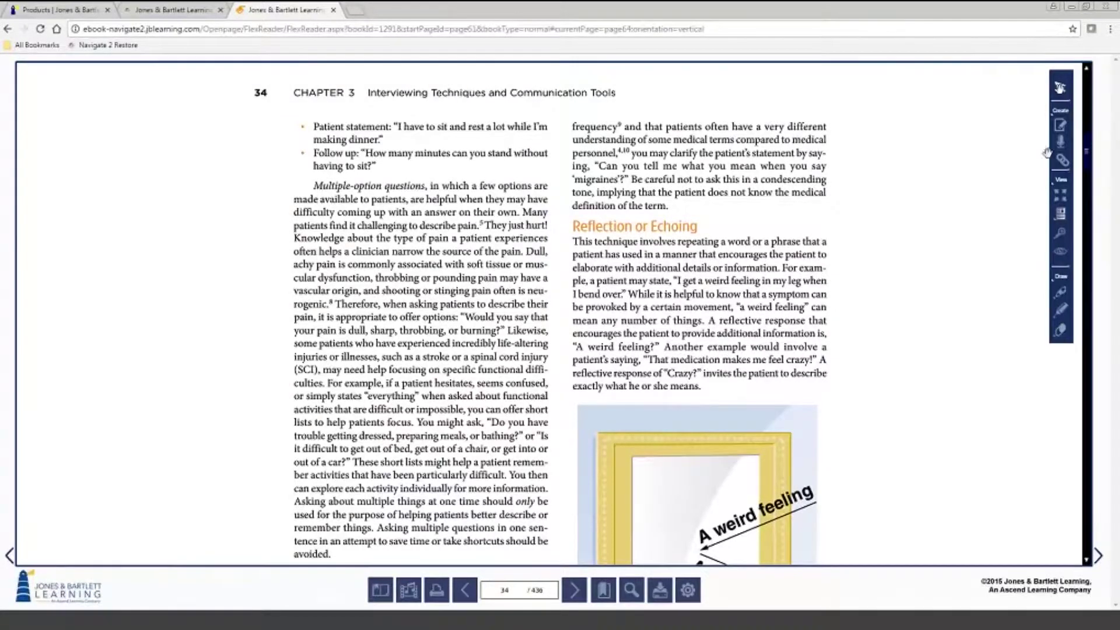
- Add a note reading "Today is 05/10." in the margin beside the top of page 34's second text column and save it
click(1062, 128)
click(943, 153)
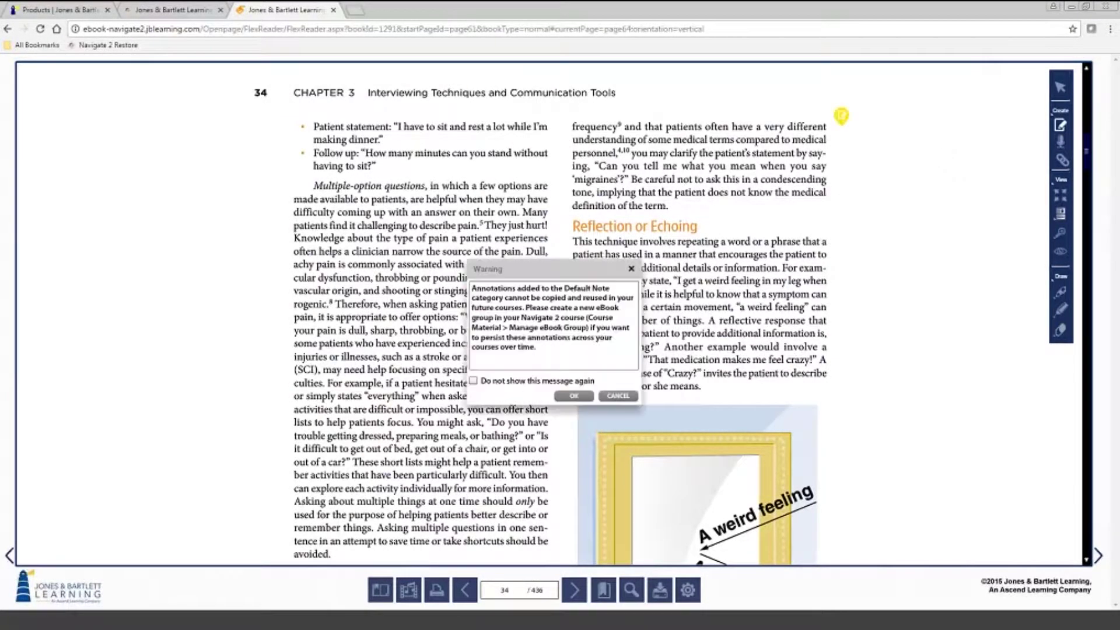
click(573, 395)
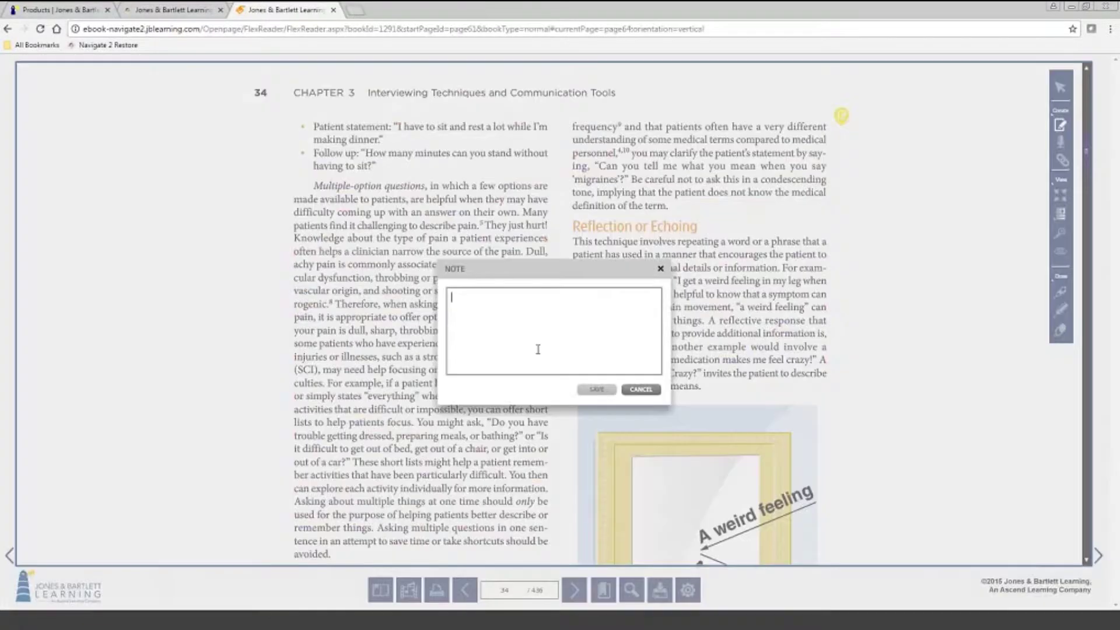
text(Today is 05/10.)
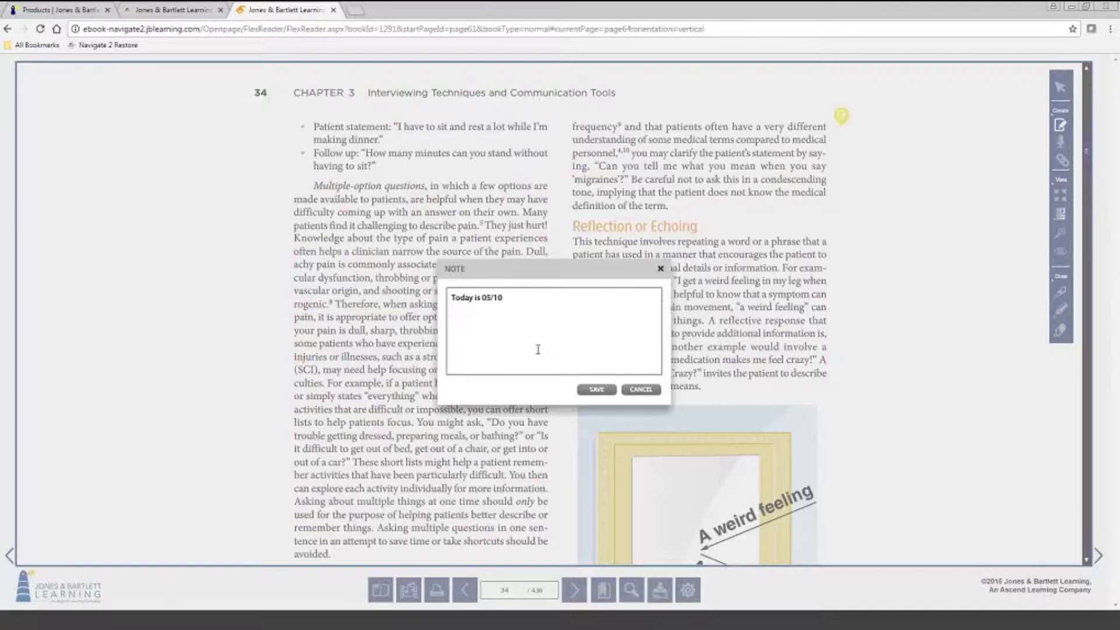
click(596, 389)
- Highlight the whole "Reflection or Echoing" section on page 34 in orange
click(1059, 315)
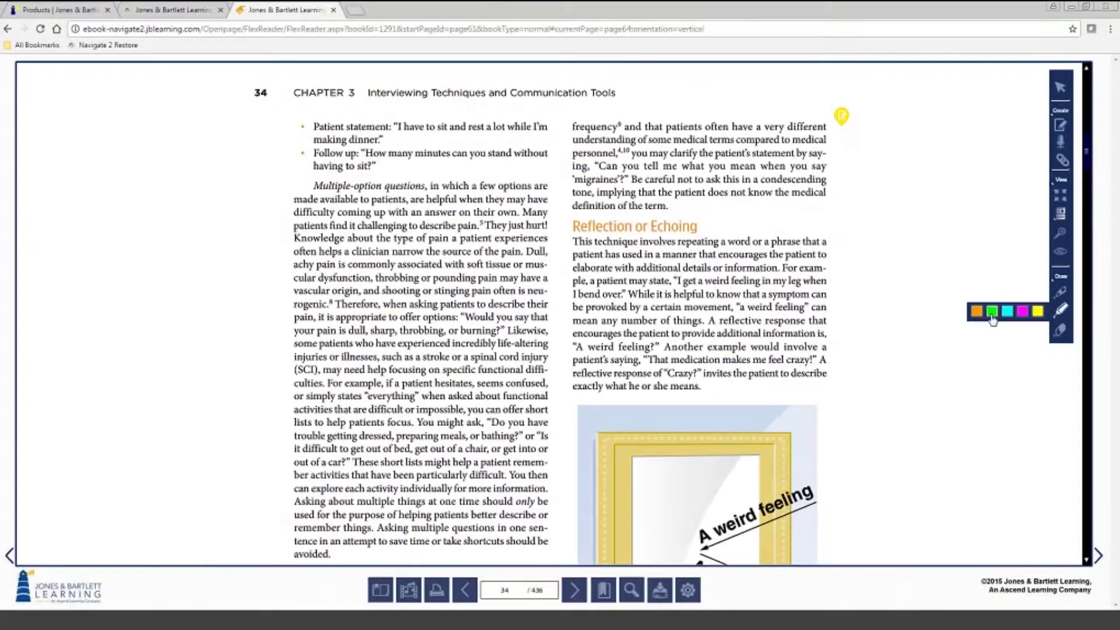
click(975, 313)
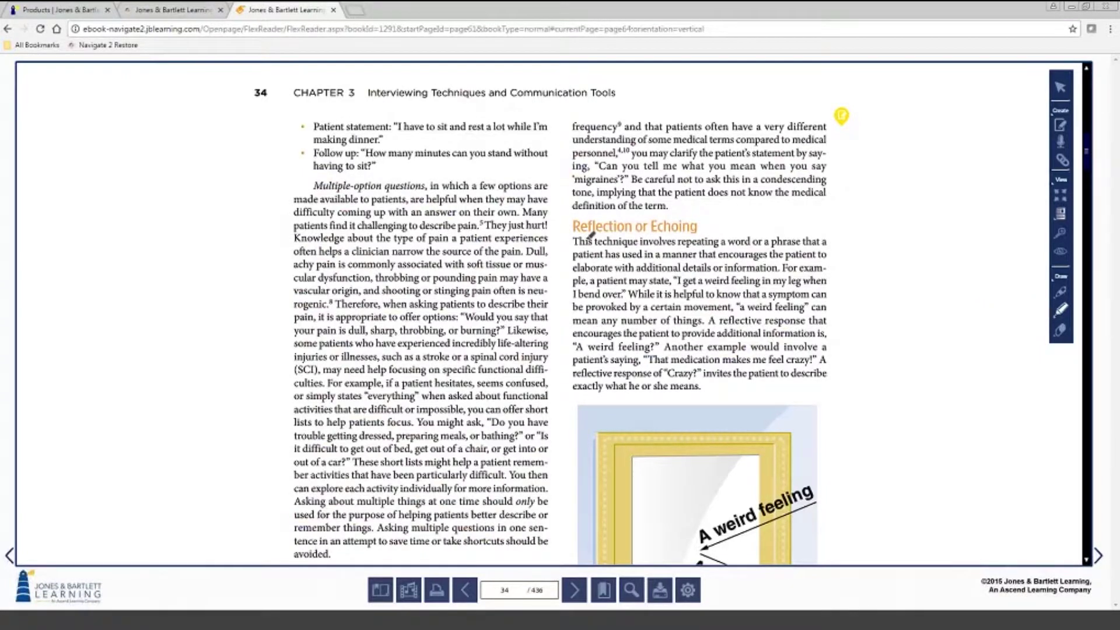
mouse_move(591, 233)
mouse_down()
mouse_move(833, 374)
mouse_move(836, 392)
mouse_up()
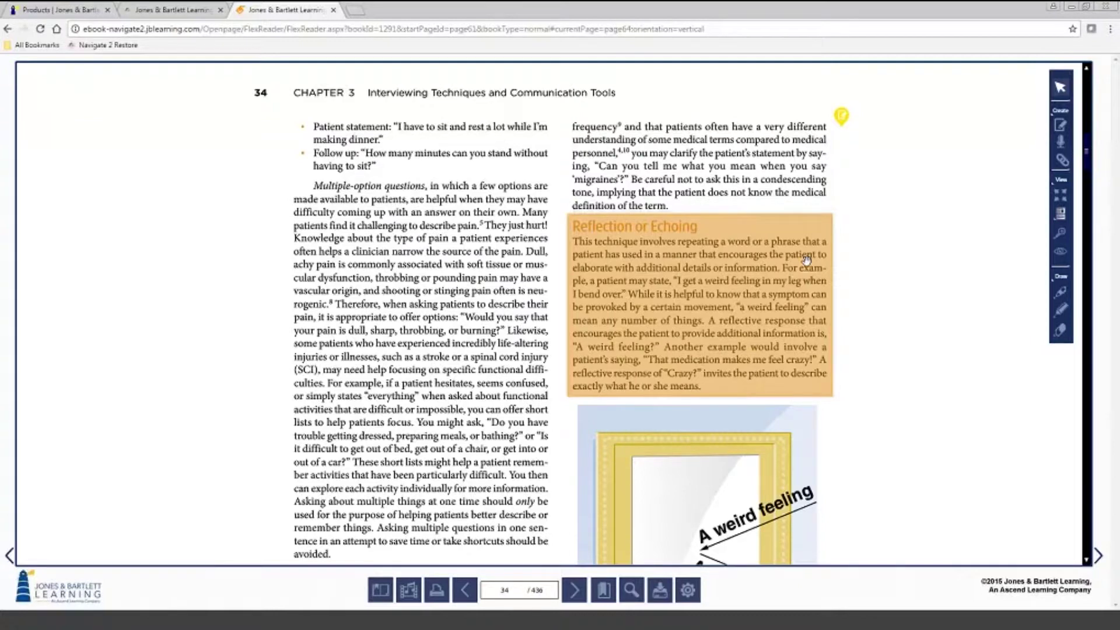
- Set new annotations to go to the Advantage Access for Fundamentals note set, and save the eBook annotations
click(688, 592)
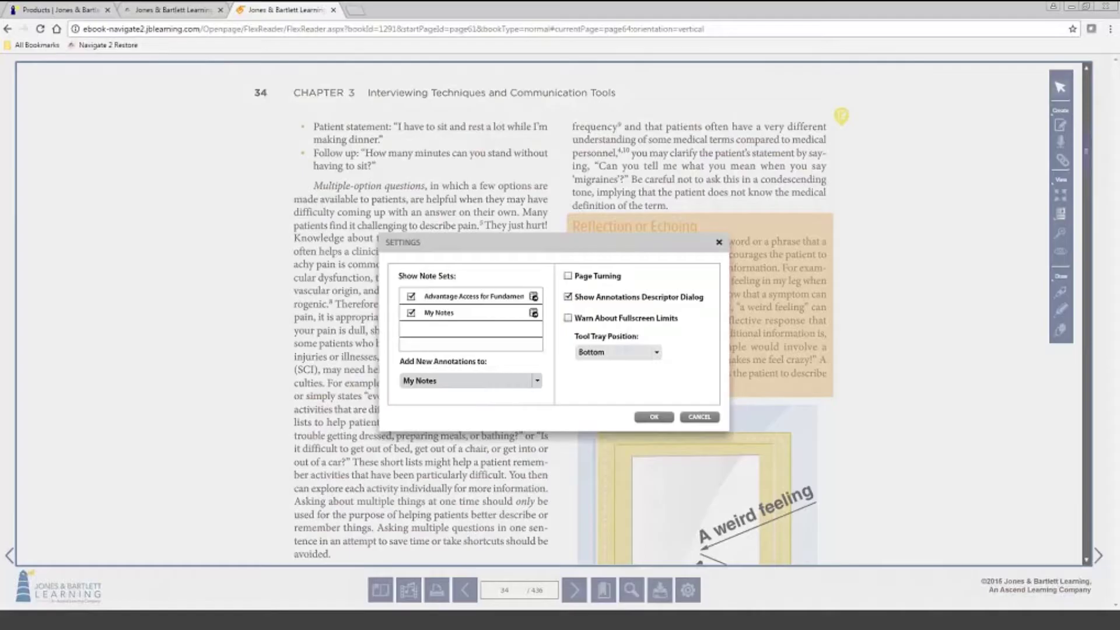
click(454, 382)
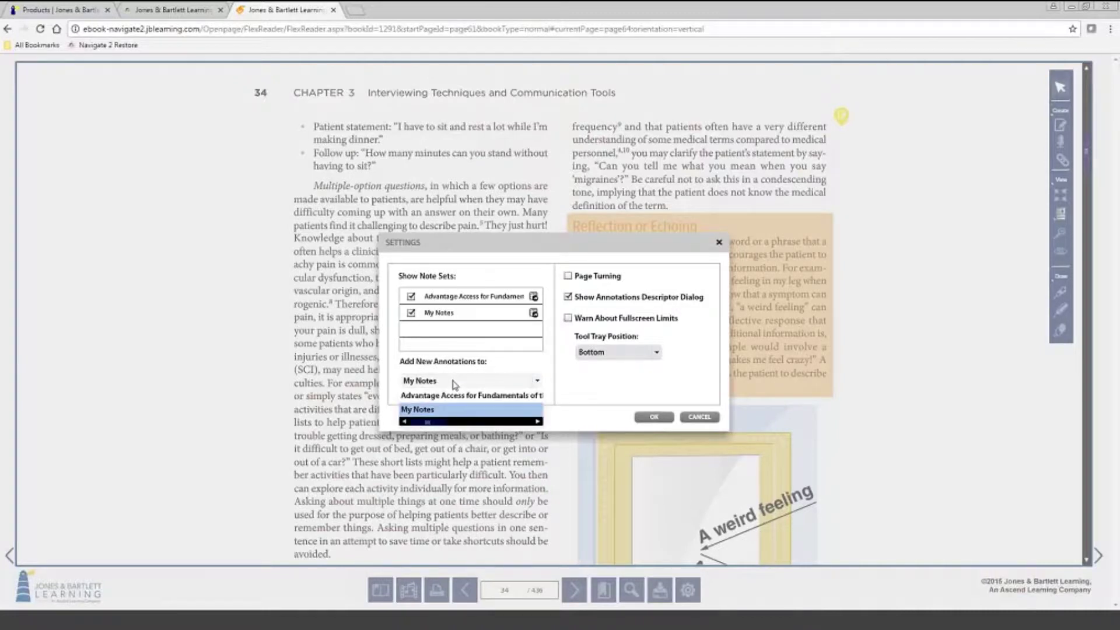
click(463, 395)
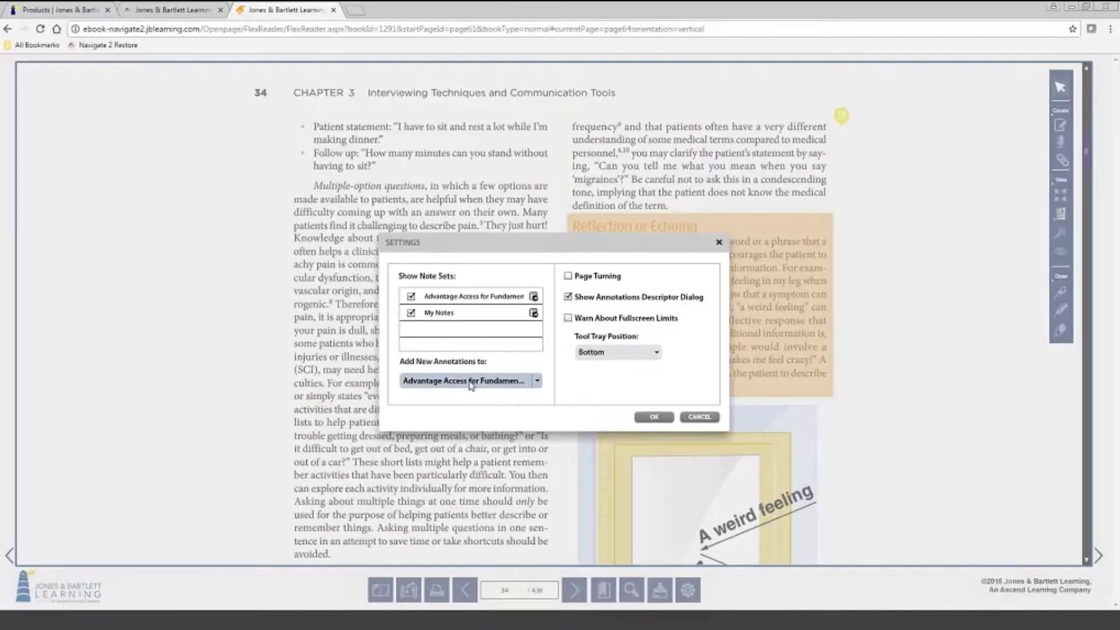
click(654, 416)
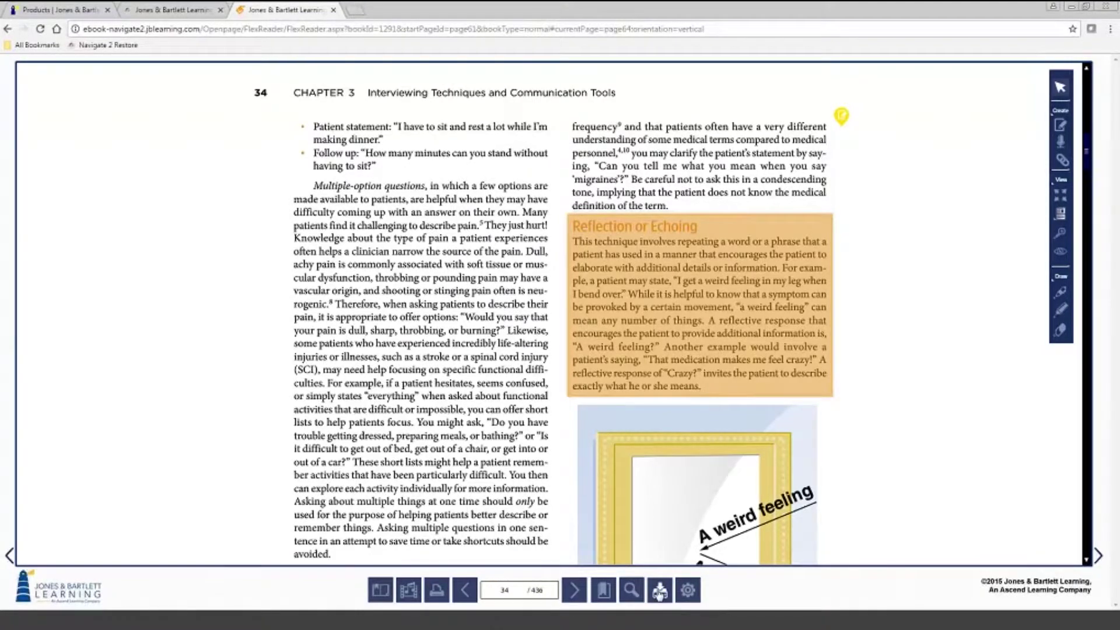
click(661, 592)
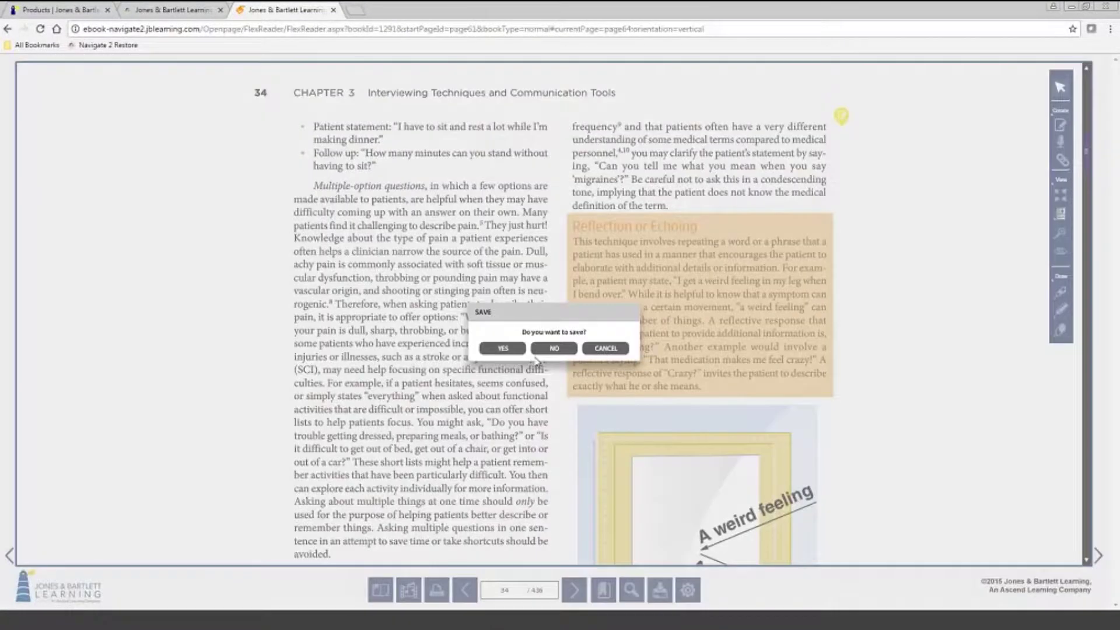
click(502, 350)
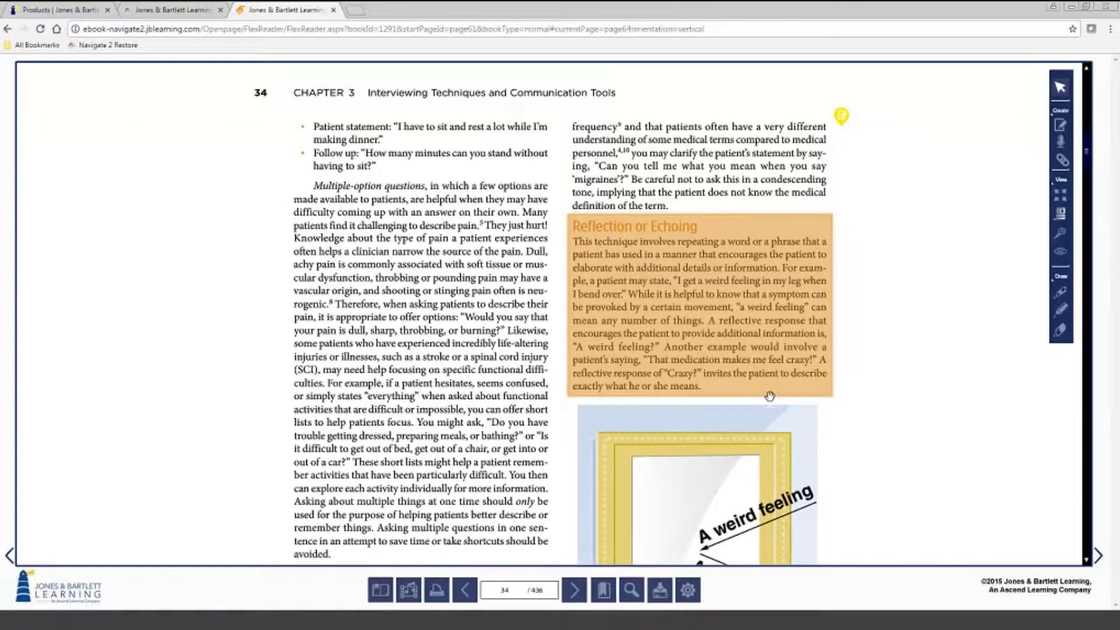
- Jump to the opening page of Chapter 8, Integumentary Examination, using the table of contents
click(383, 592)
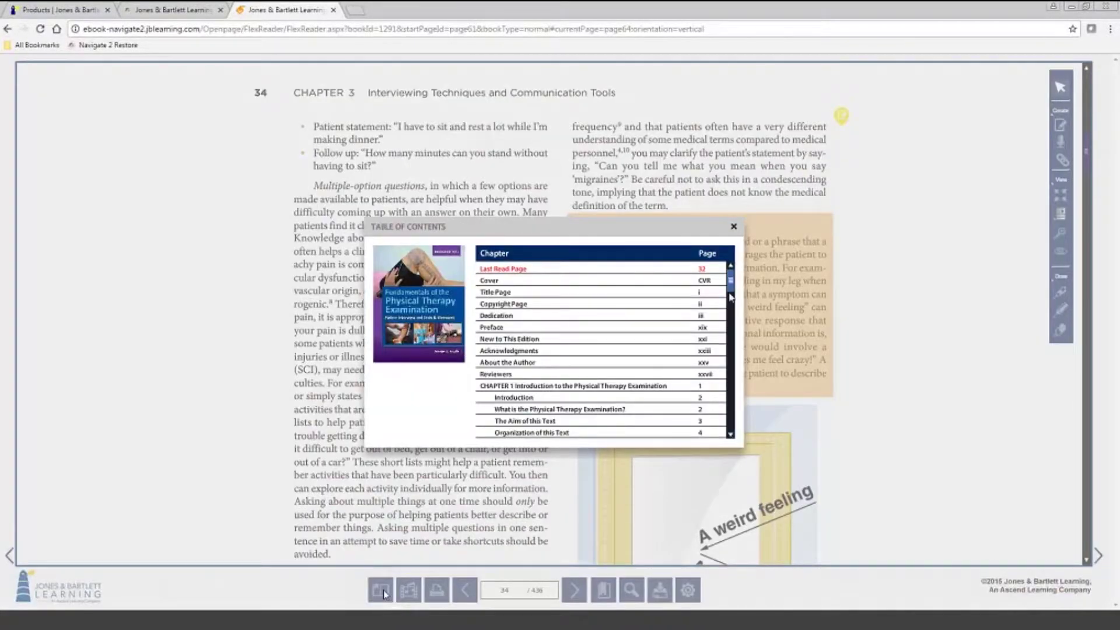
scroll(730, 297, down, 20)
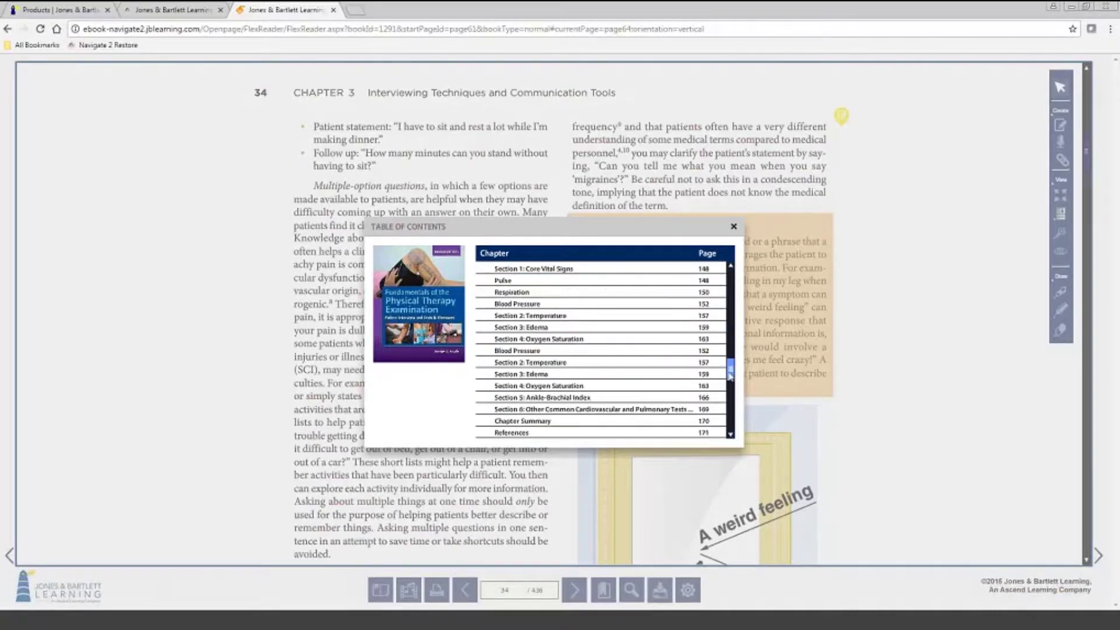
click(583, 421)
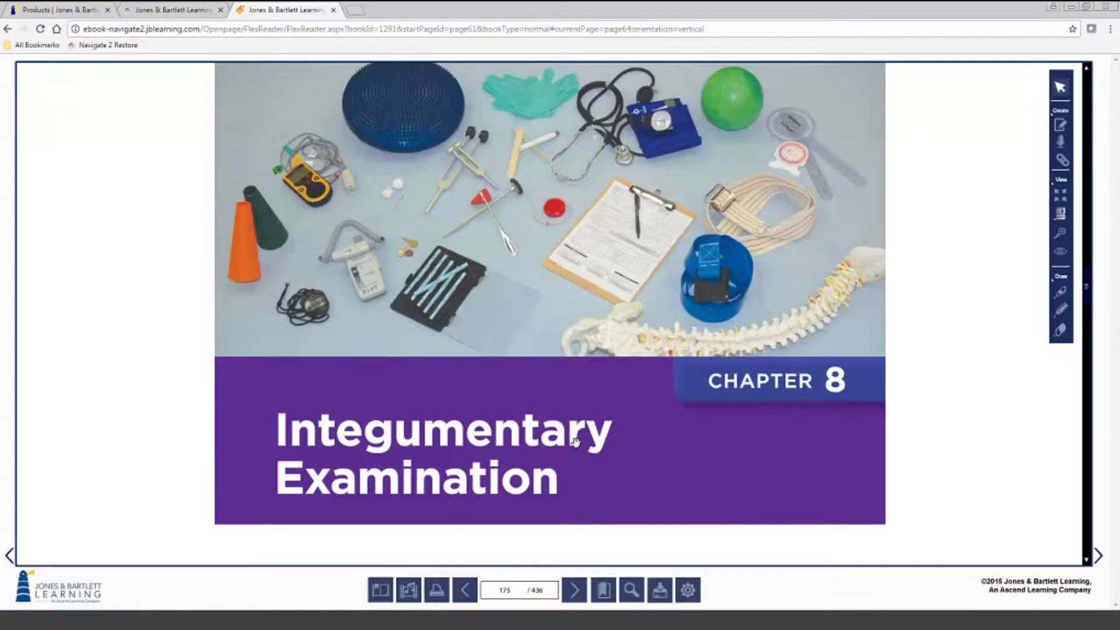
- Find the saved highlight among the personal annotations in the resources and go to its page
click(409, 591)
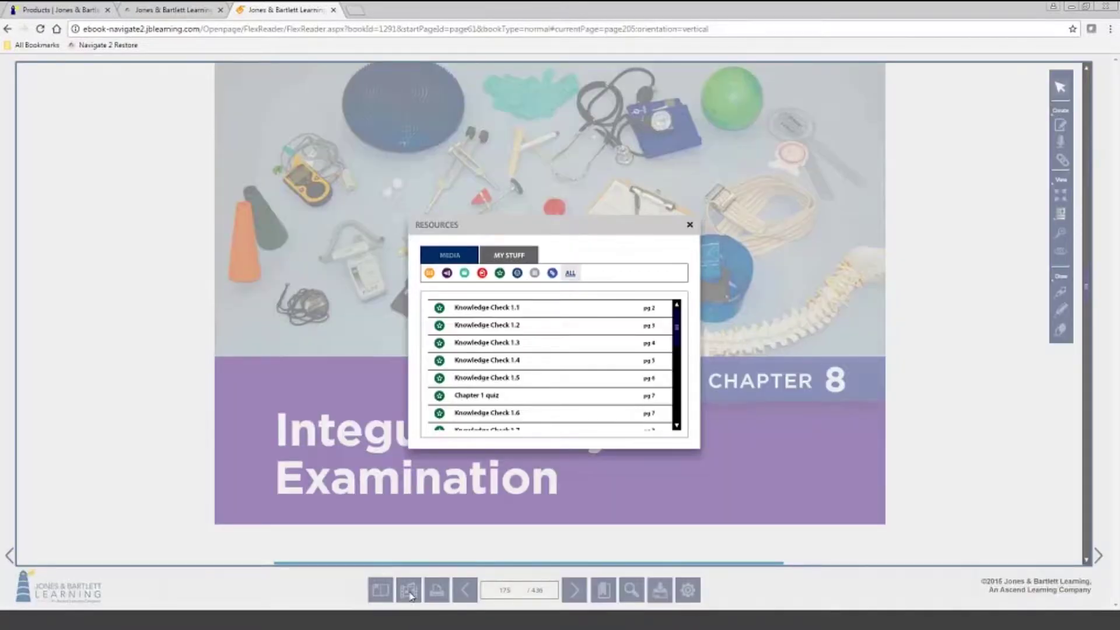
click(508, 255)
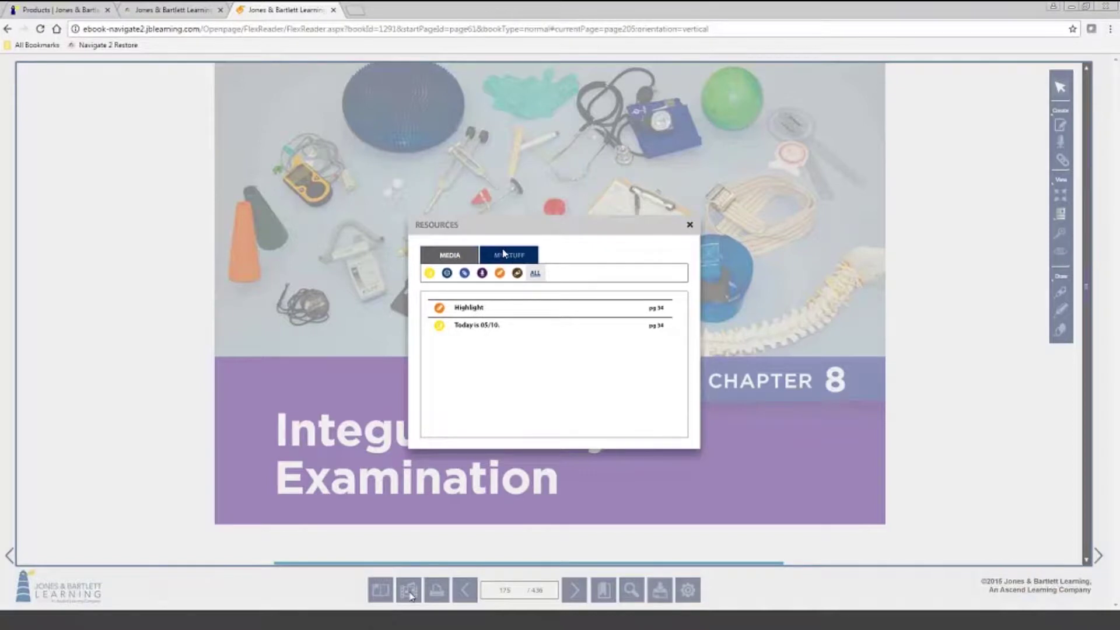
click(483, 314)
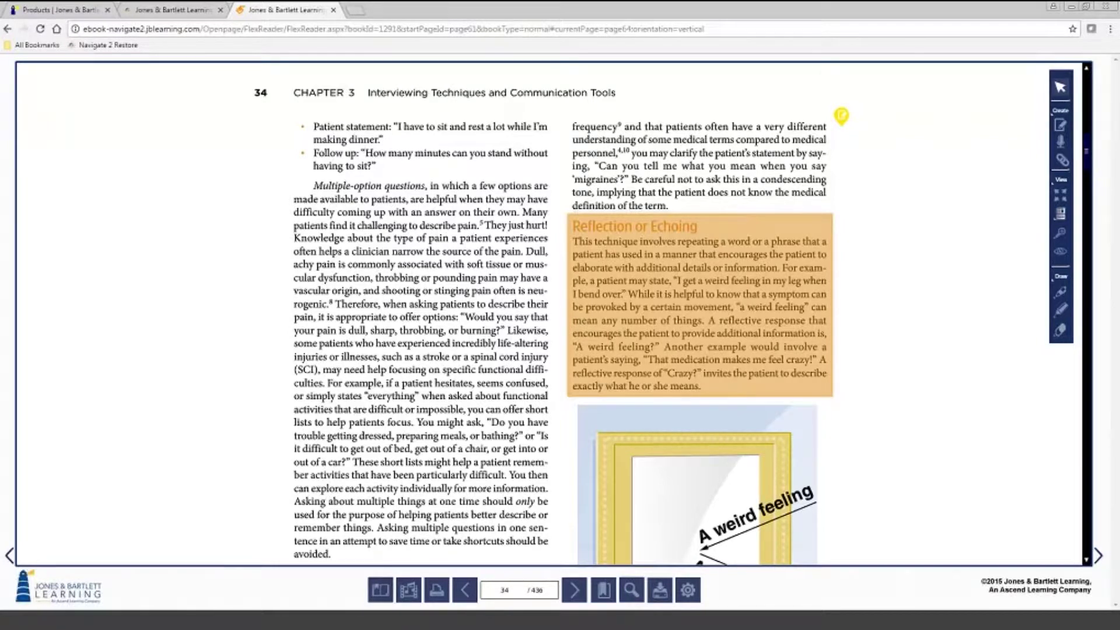
- Filter the eBook's media resources to videos and go to the "Deep Tendon Reflexes (Normal and Abnormal)" entry
click(408, 589)
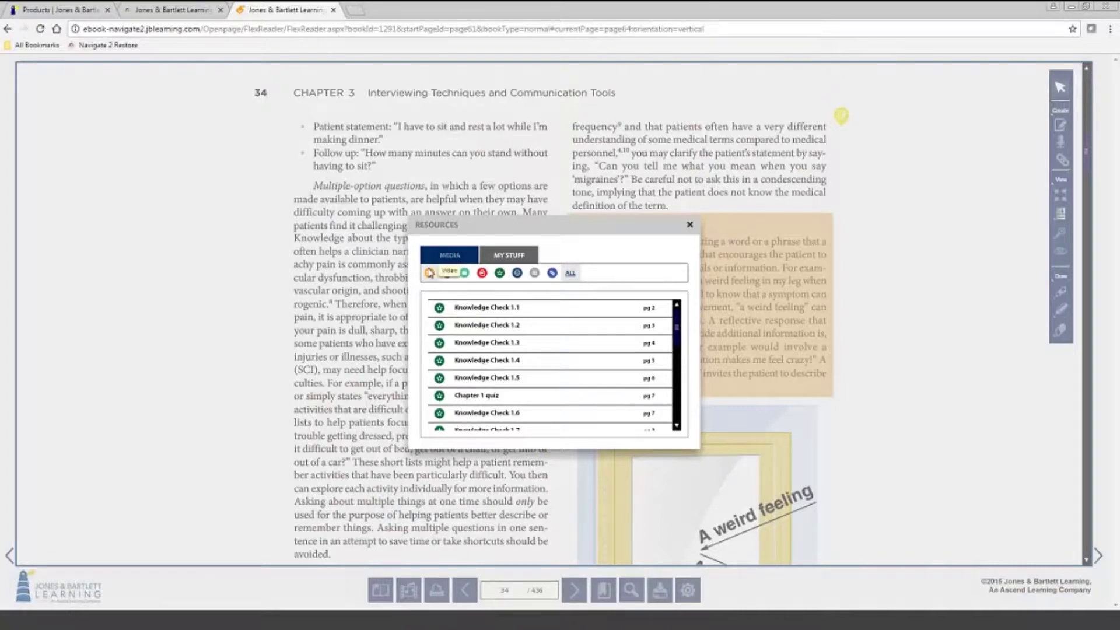
click(430, 274)
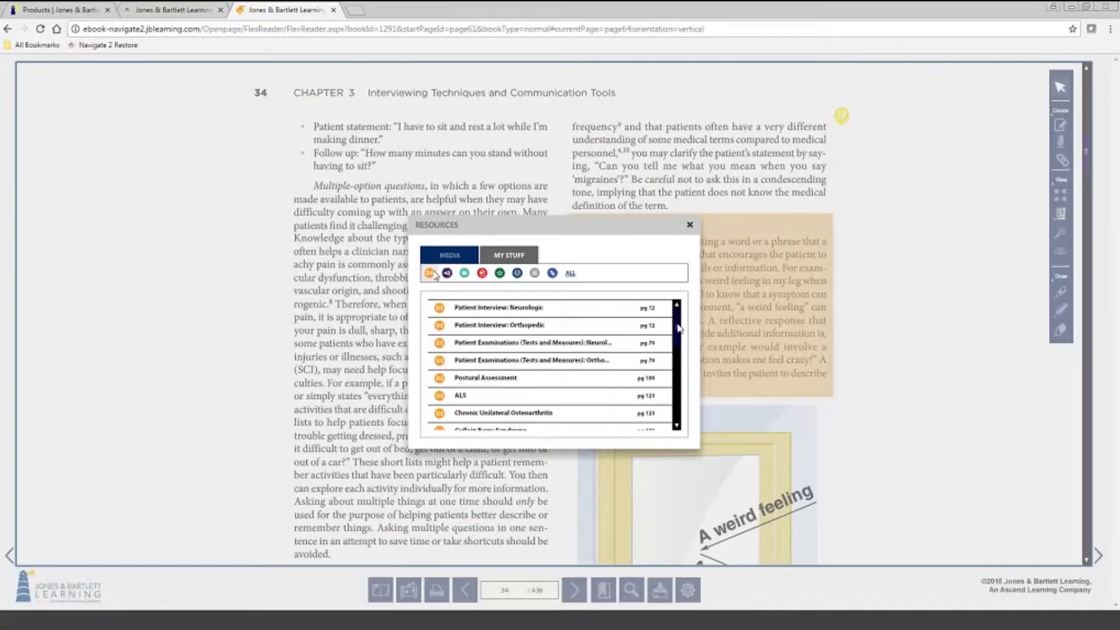
drag(678, 328, 684, 413)
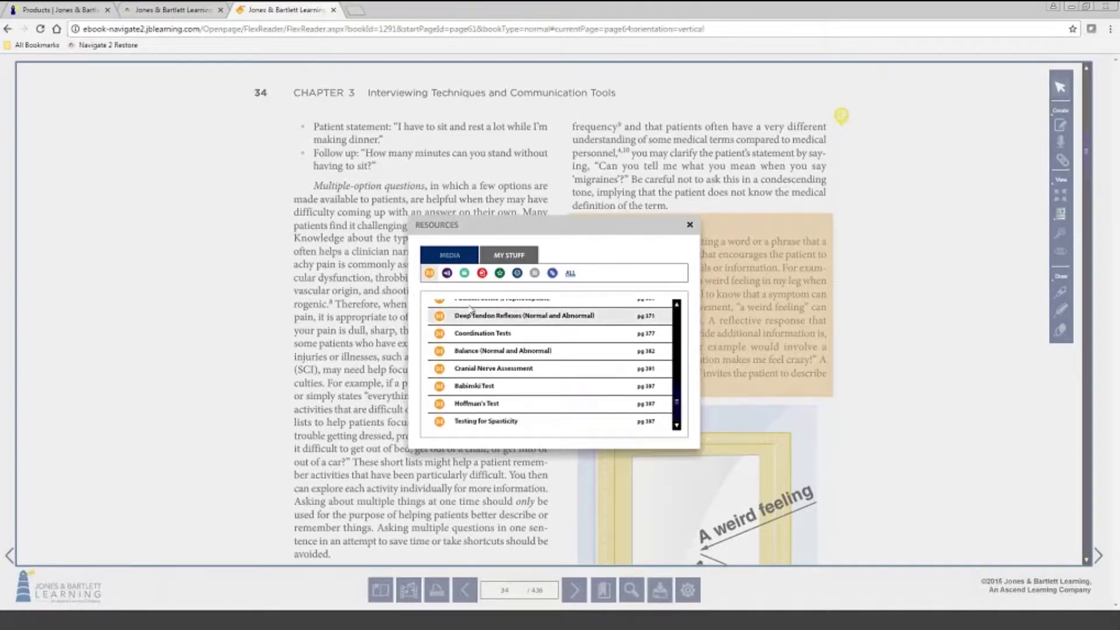
click(483, 316)
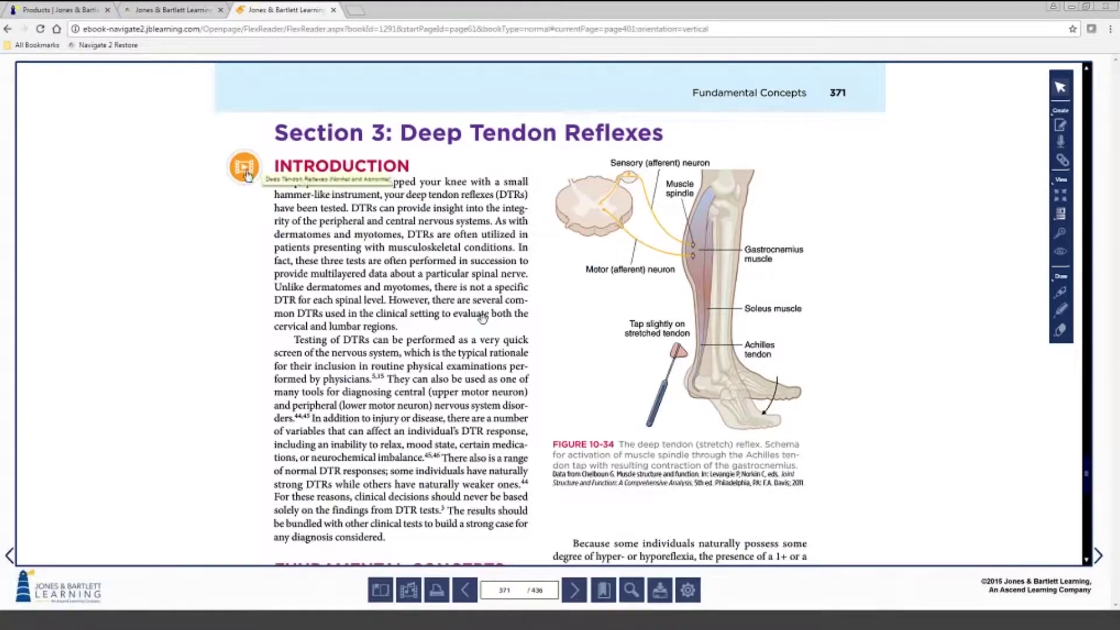
- Play the Deep Tendon Reflexes video, view it full screen, and close the video
click(245, 170)
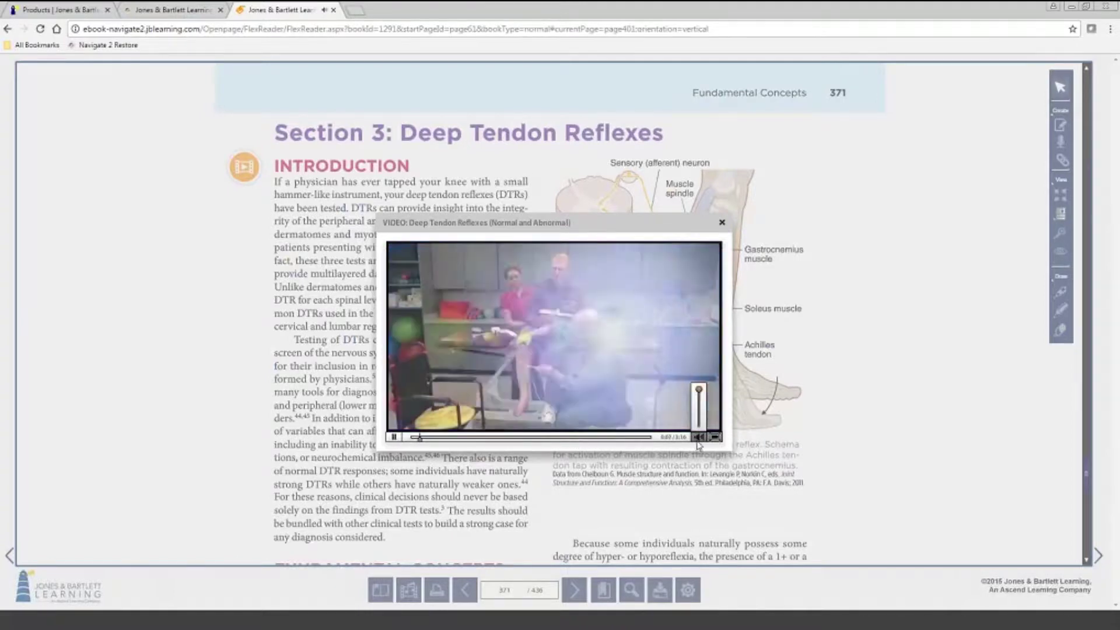
mouse_move(702, 443)
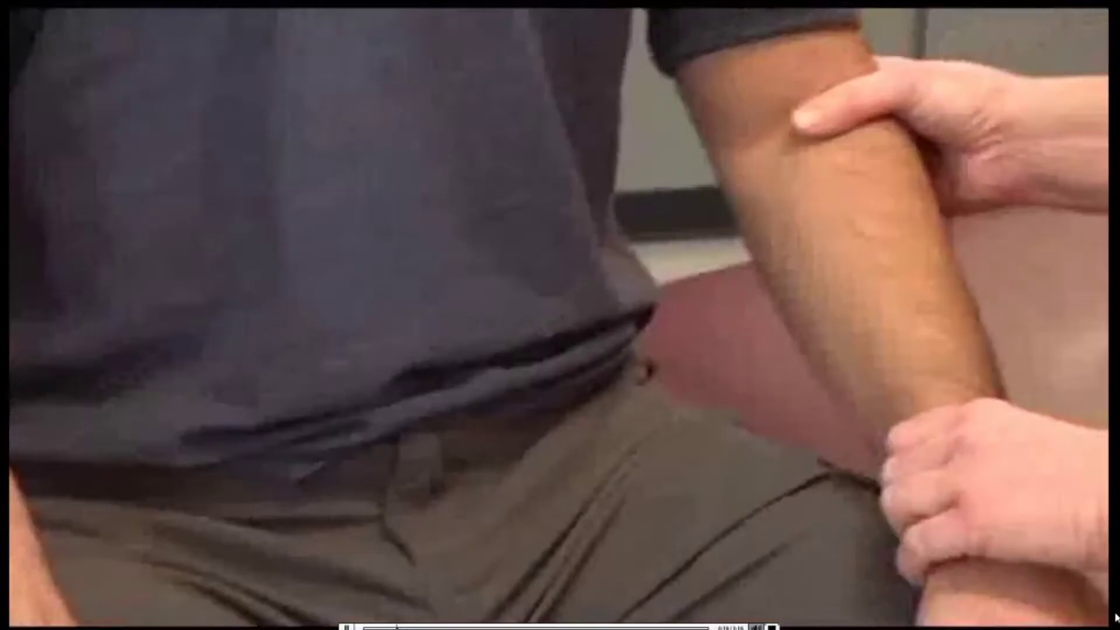
key(Escape)
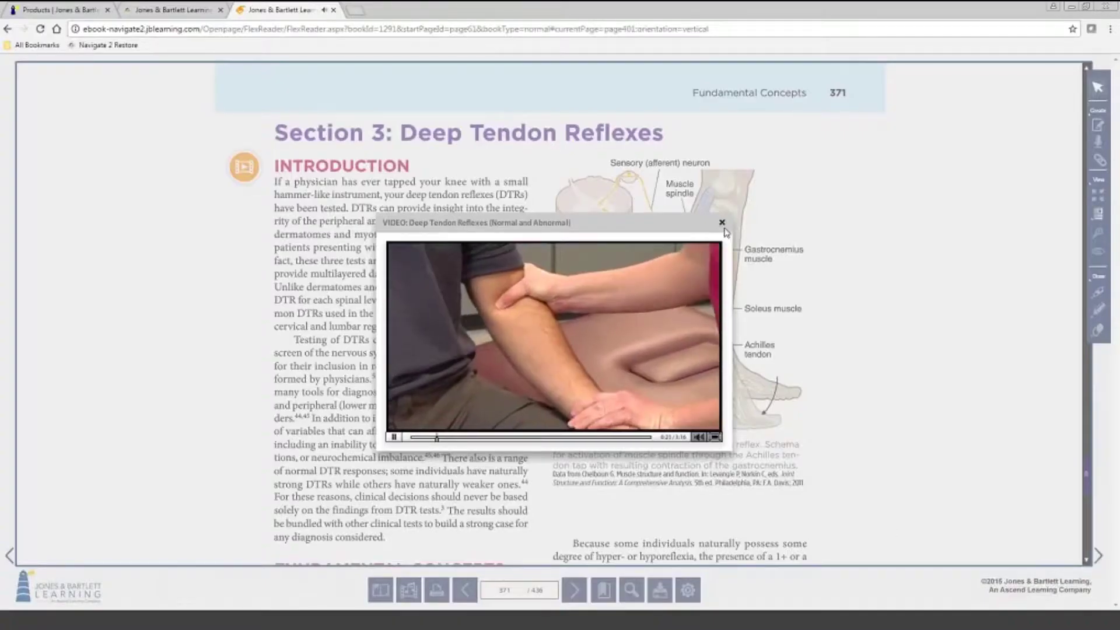
click(722, 222)
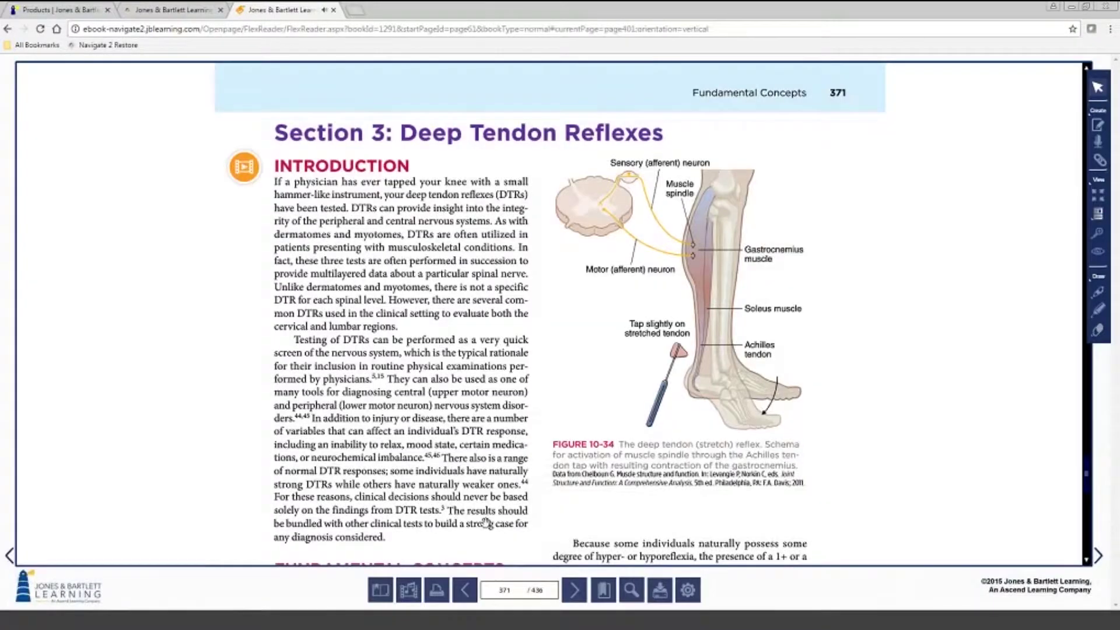
- Browse the eBook's media resources through the knowledge checks and go to the Chapter 4 entry on page 47
click(438, 588)
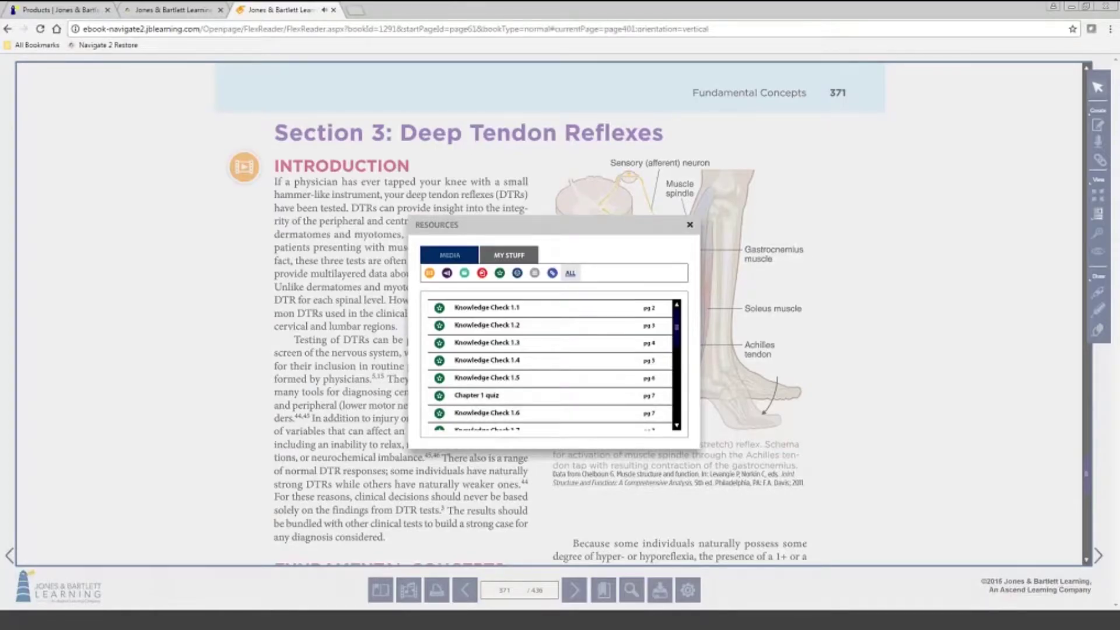
scroll(483, 328, down, 1)
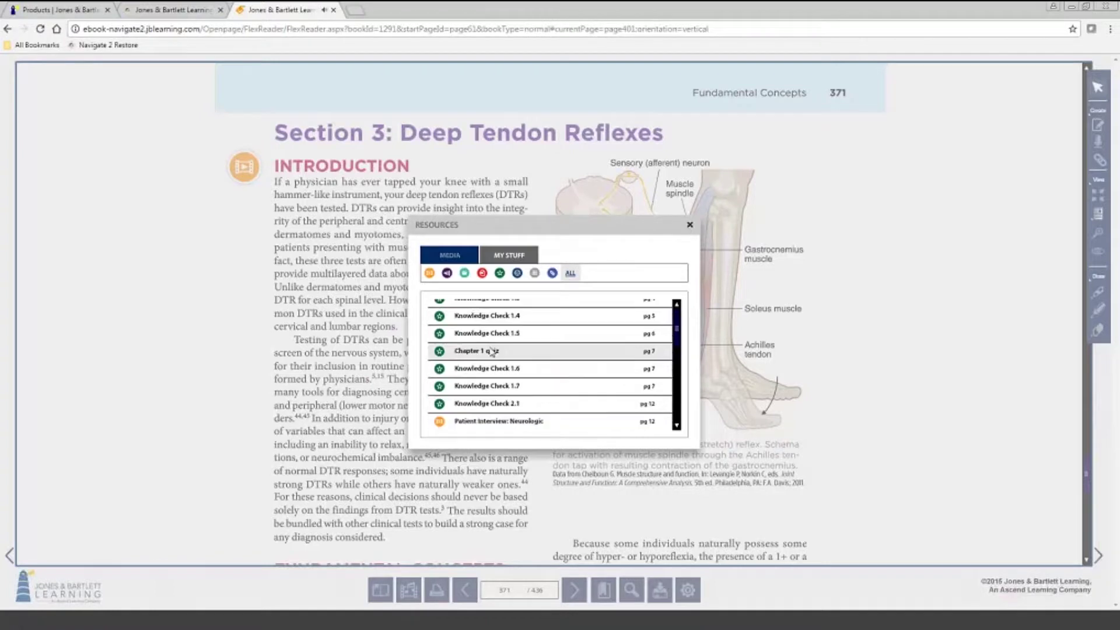
scroll(496, 362, down, 3)
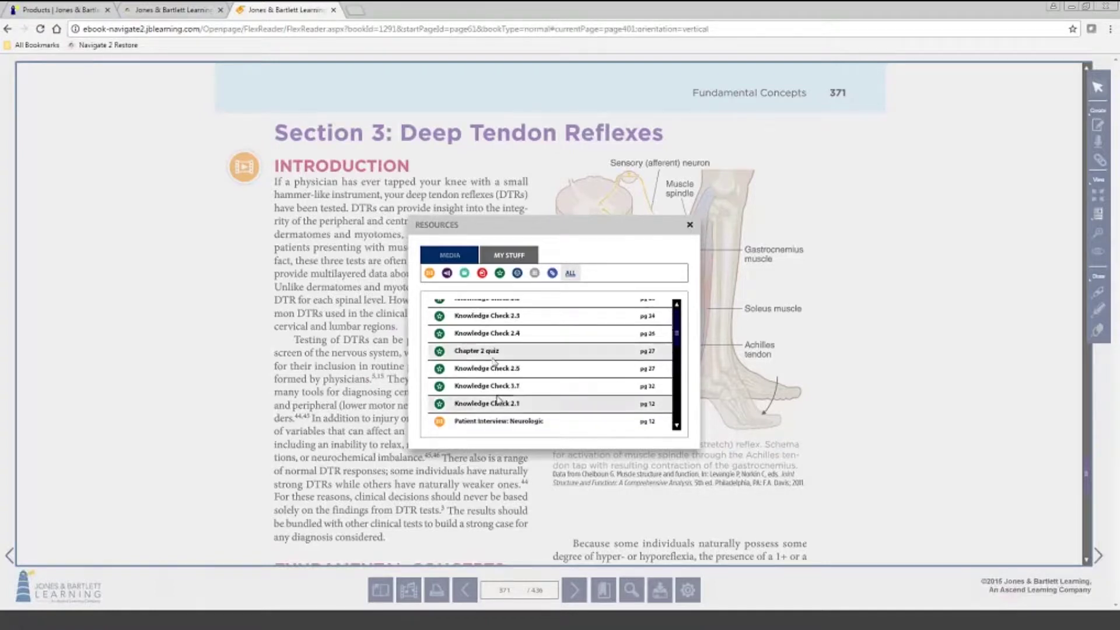
scroll(495, 364, down, 3)
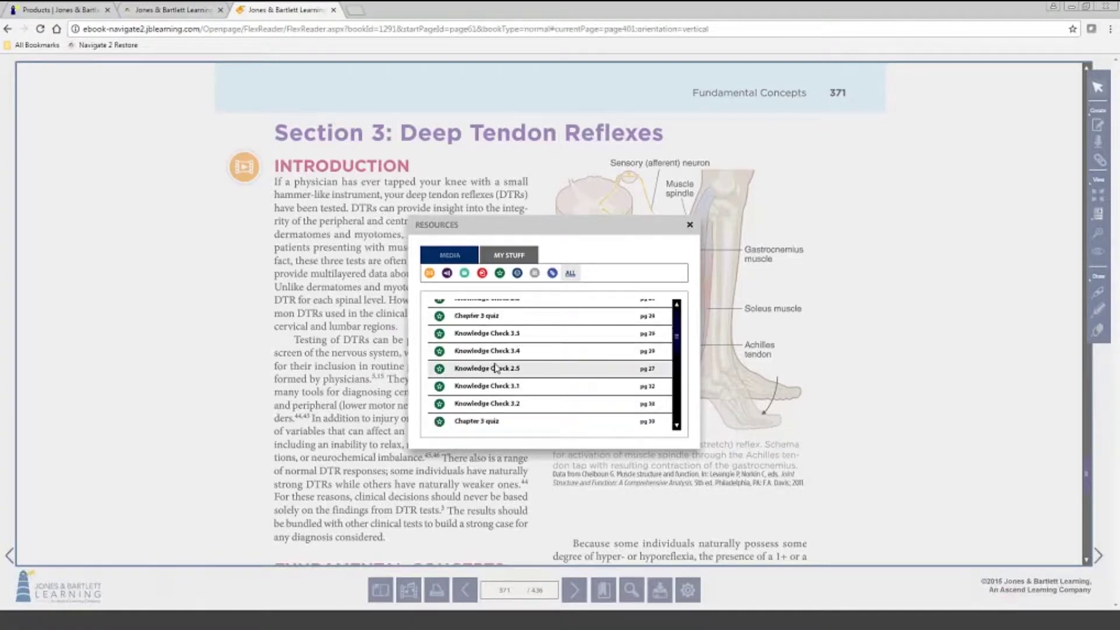
click(496, 368)
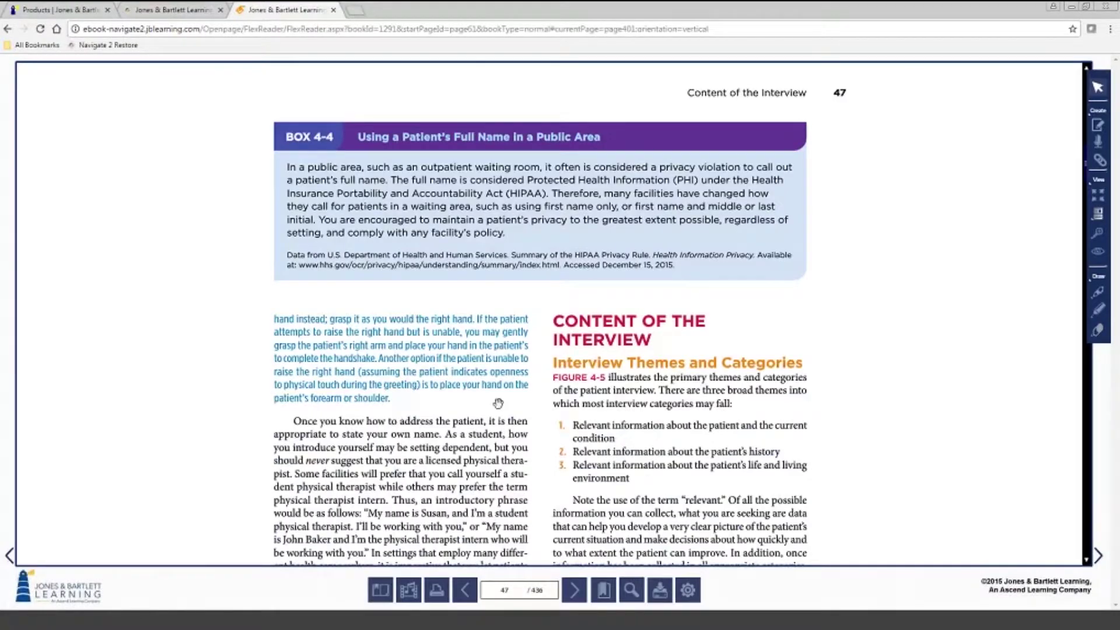
- Open Knowledge Check 4.2 on page 47 and answer its questions, choosing "Making a positive comment" for the patient greeting question
scroll(497, 403, down, 6)
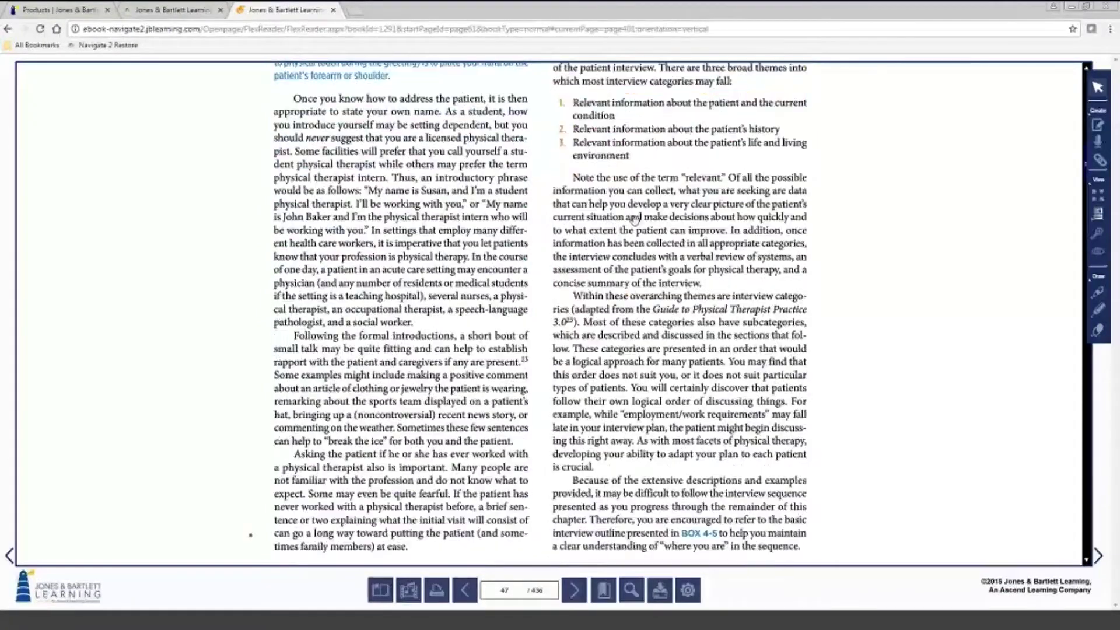
scroll(430, 464, down, 2)
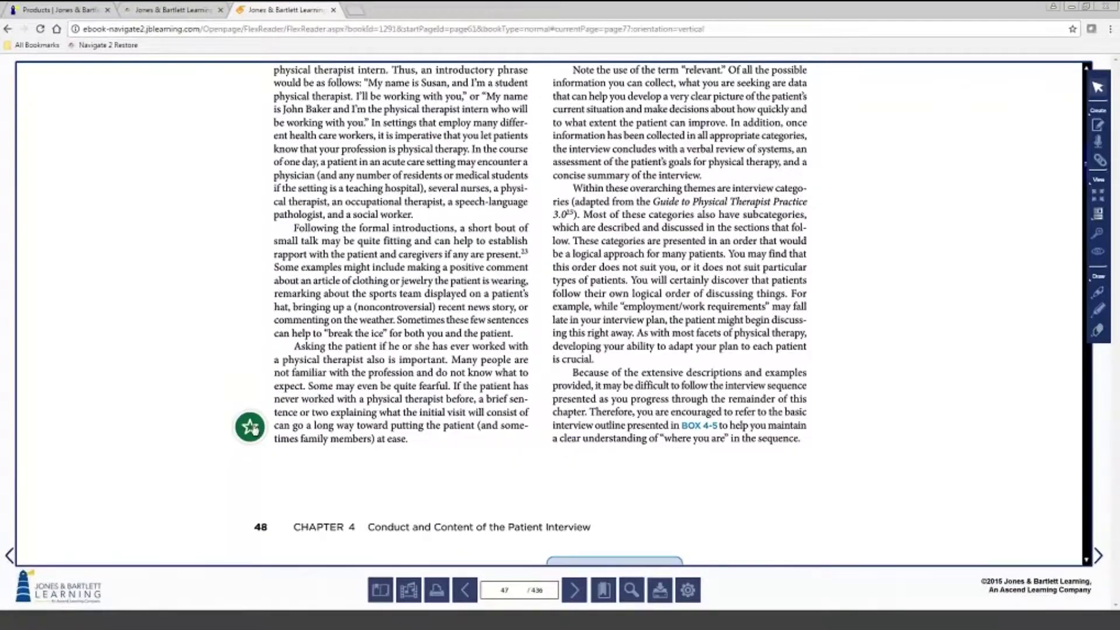
click(251, 427)
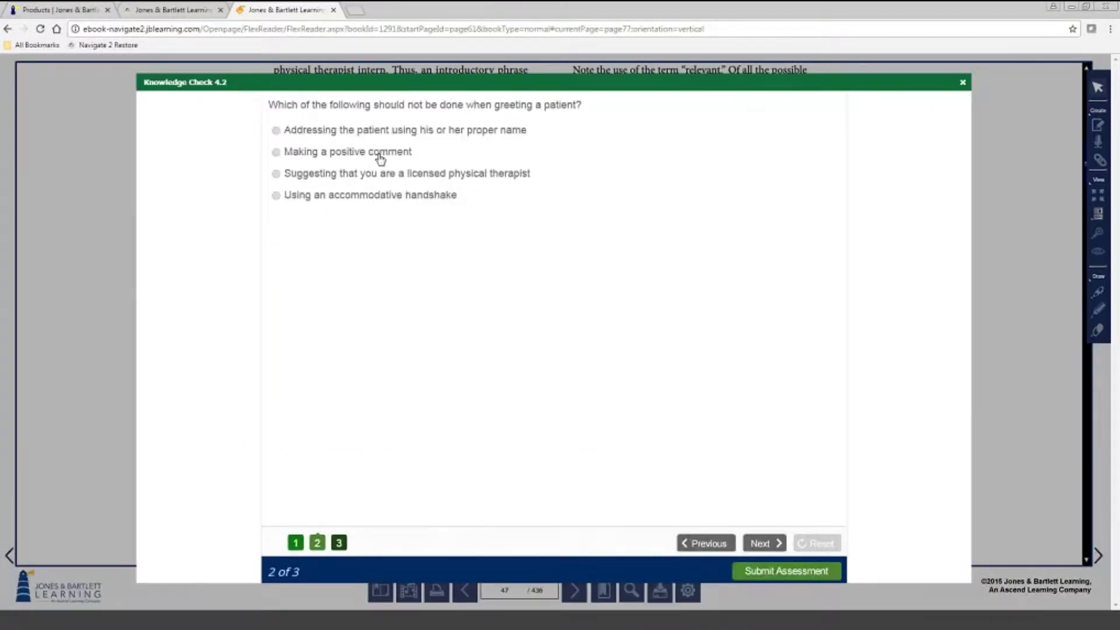
click(379, 156)
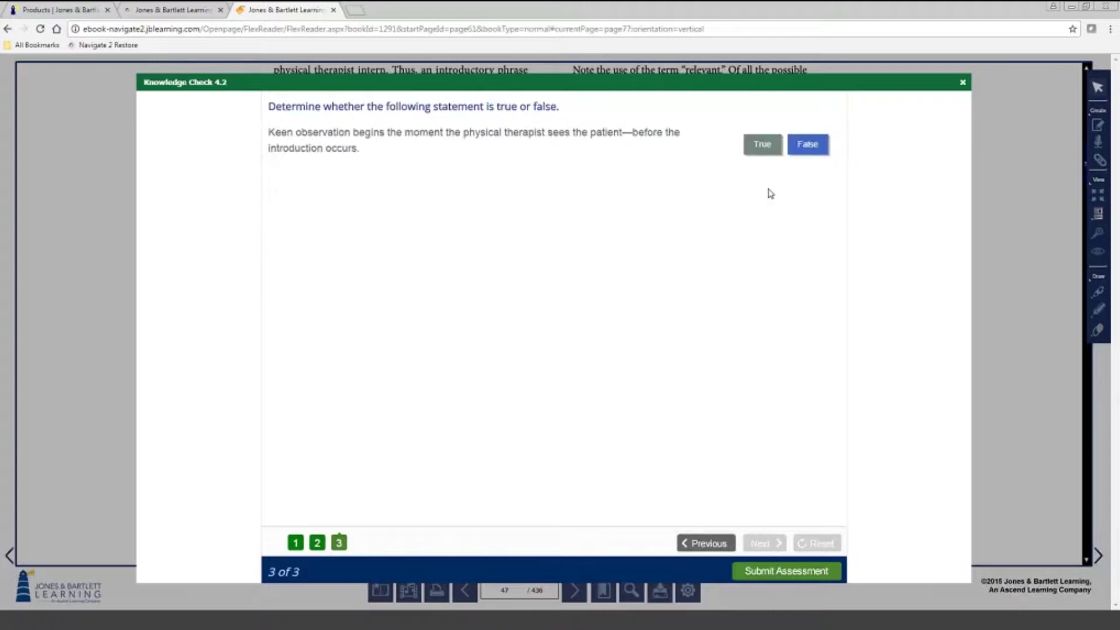
- Submit Knowledge Check 4.2 and review its first question before closing the assessment
click(786, 571)
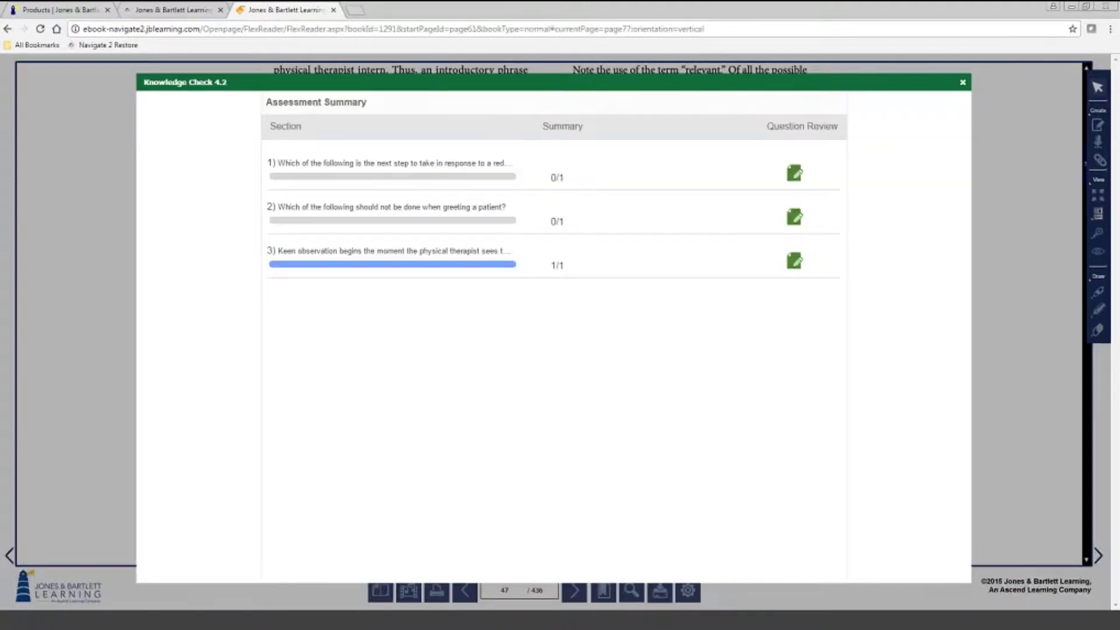
click(321, 176)
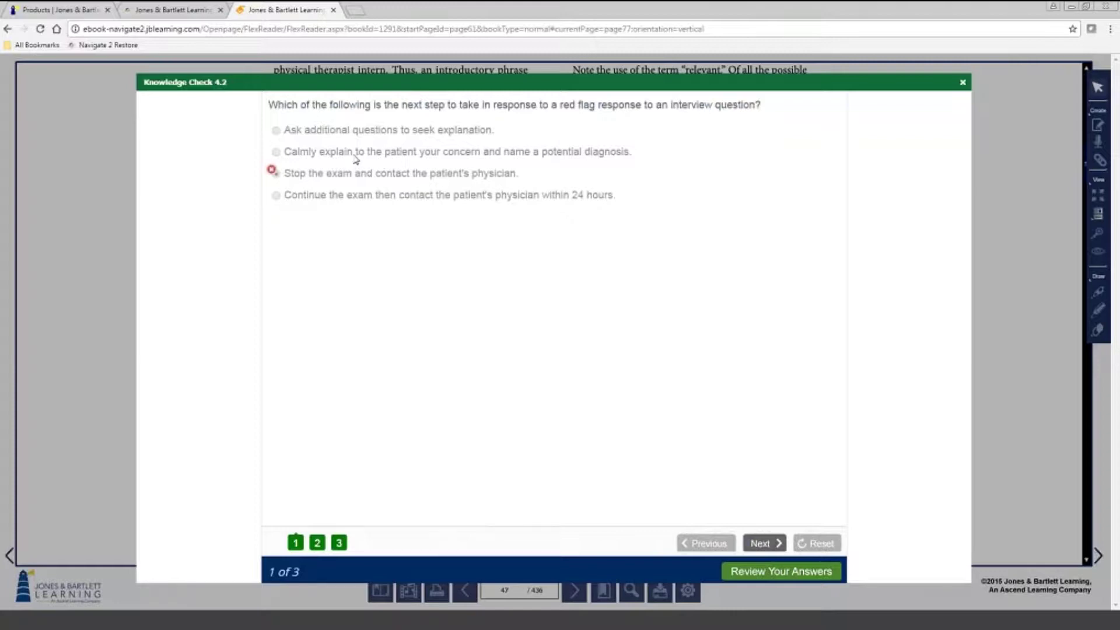
click(963, 82)
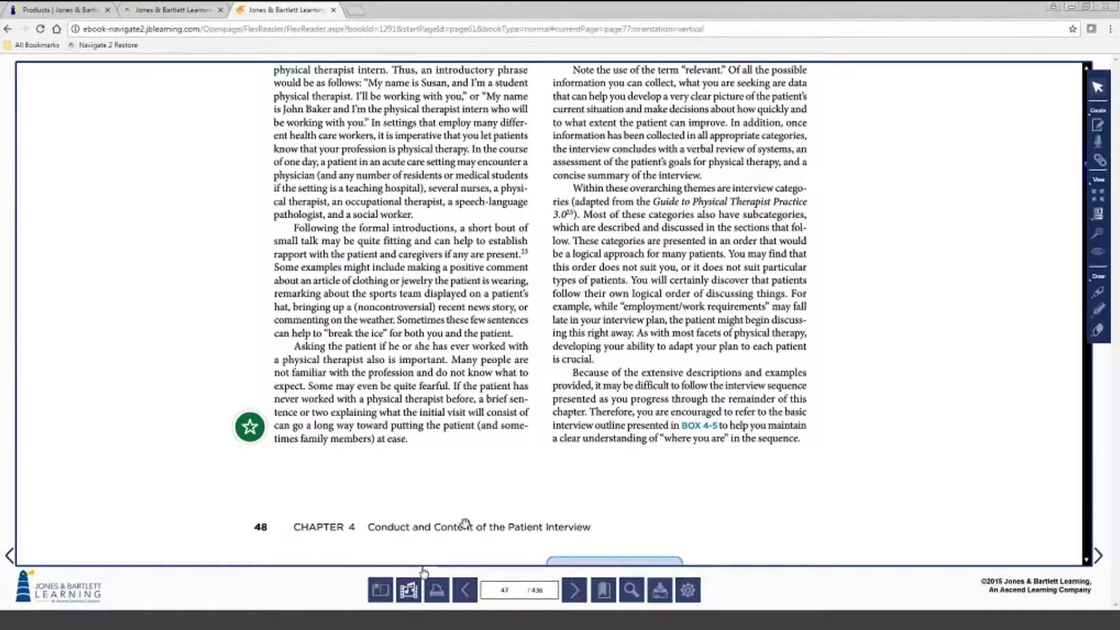
- Open the Chapter 1 quiz from the eBook's media resources and start it
click(409, 590)
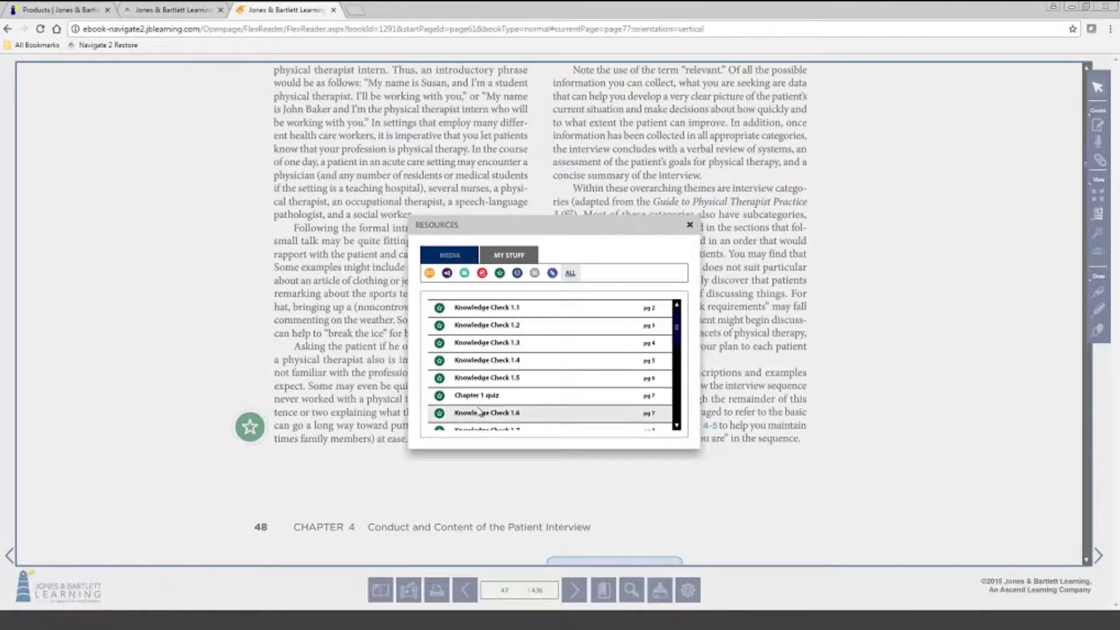
click(479, 411)
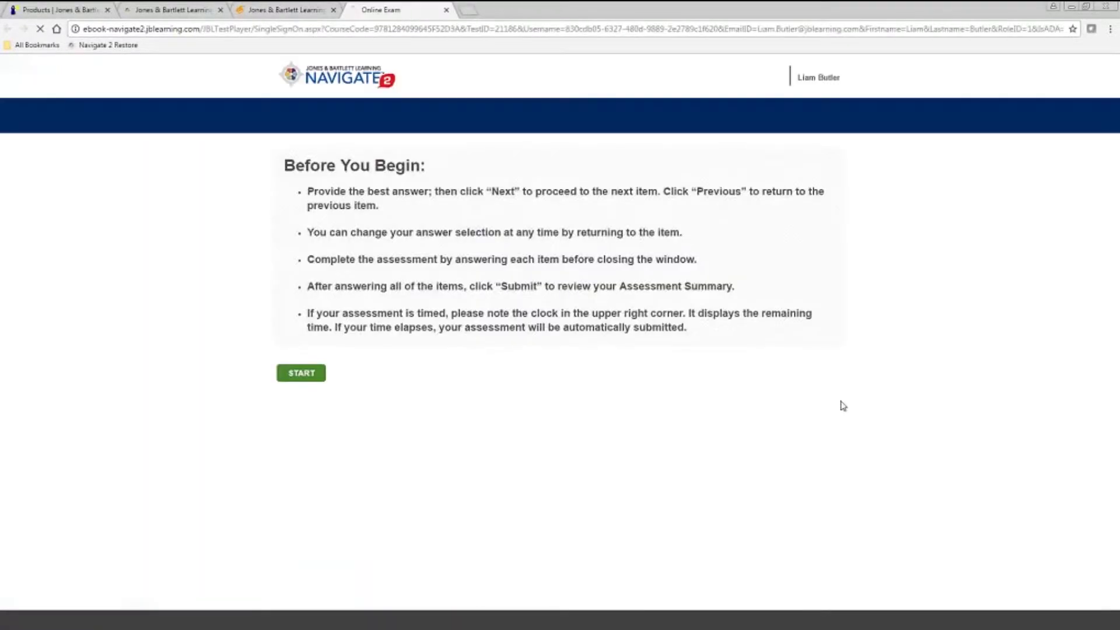
click(305, 374)
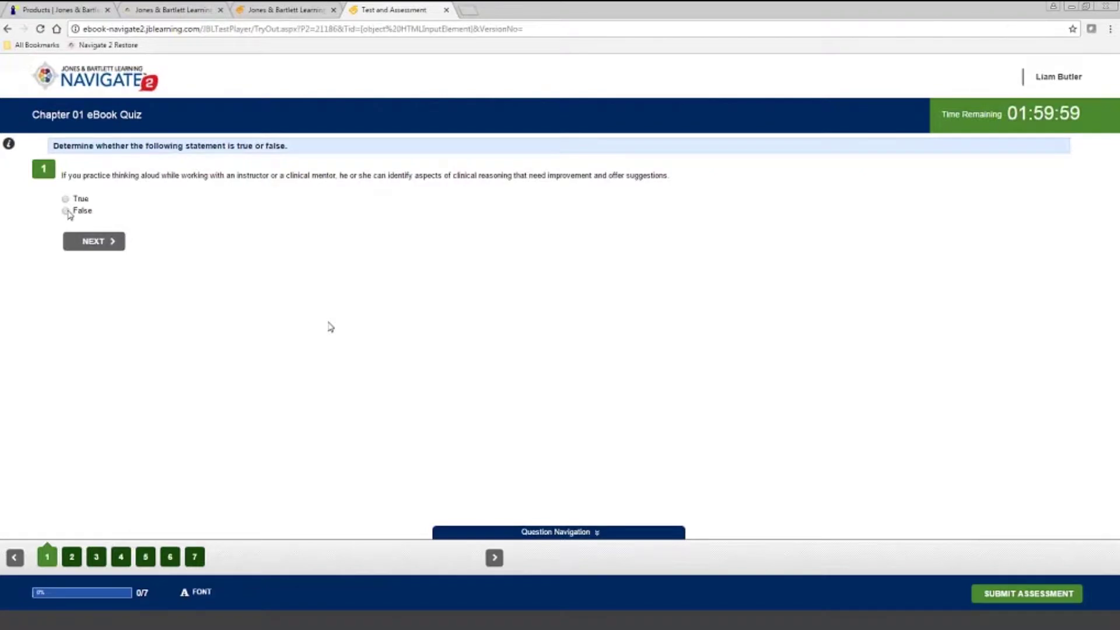
- Answer the seven Chapter 01 eBook Quiz questions, using False for items 1 and 6 and "seeking multiple opportunities for practice" for item 7
click(65, 211)
click(91, 242)
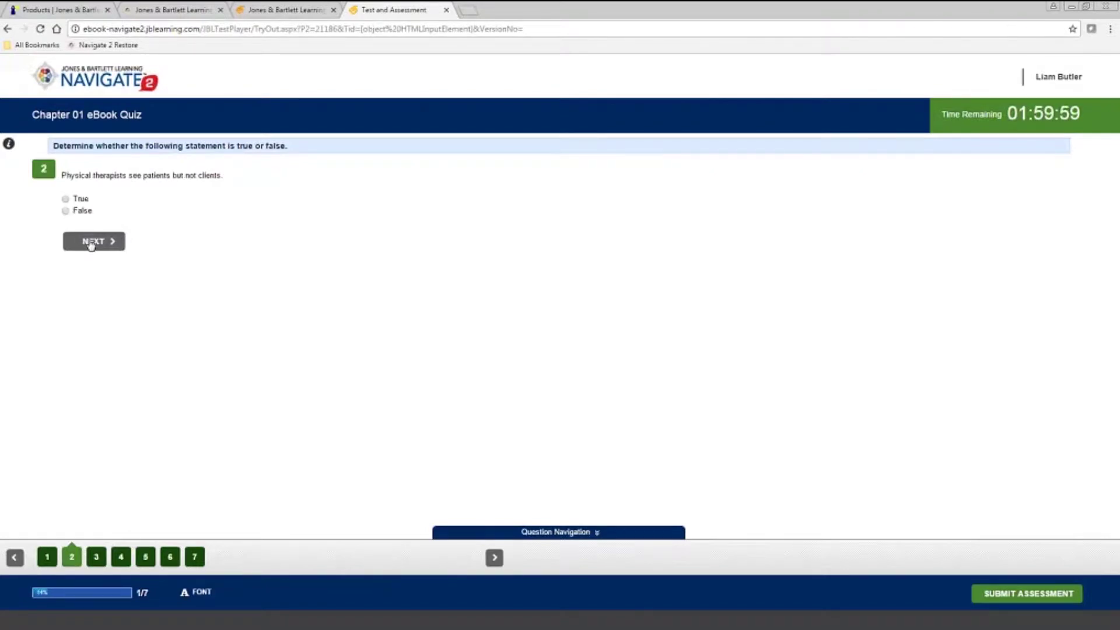
click(91, 243)
click(171, 247)
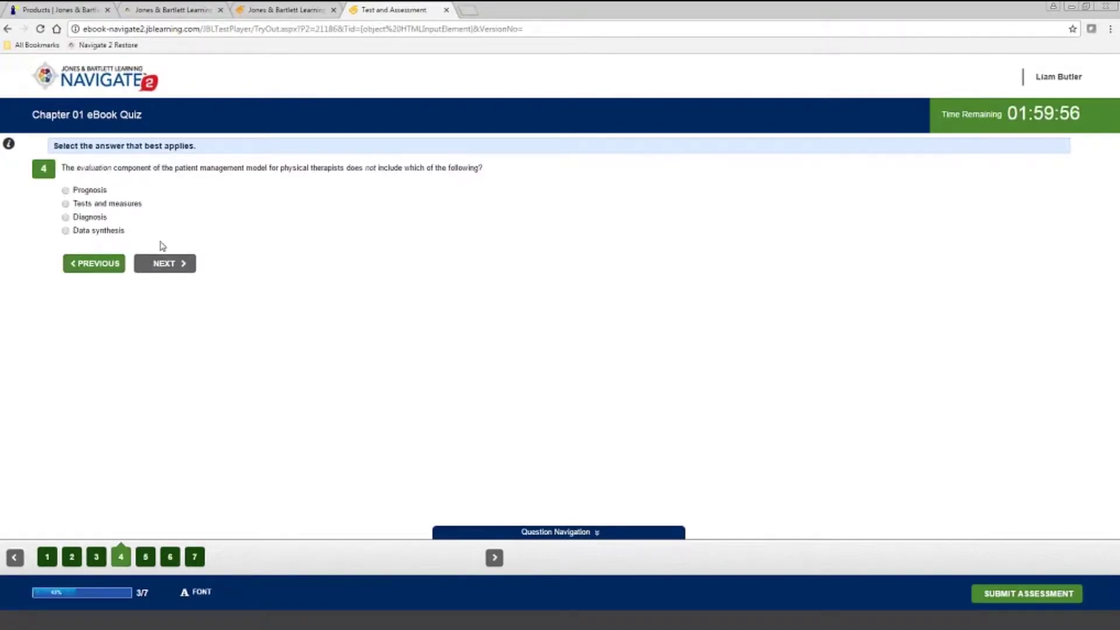
click(165, 263)
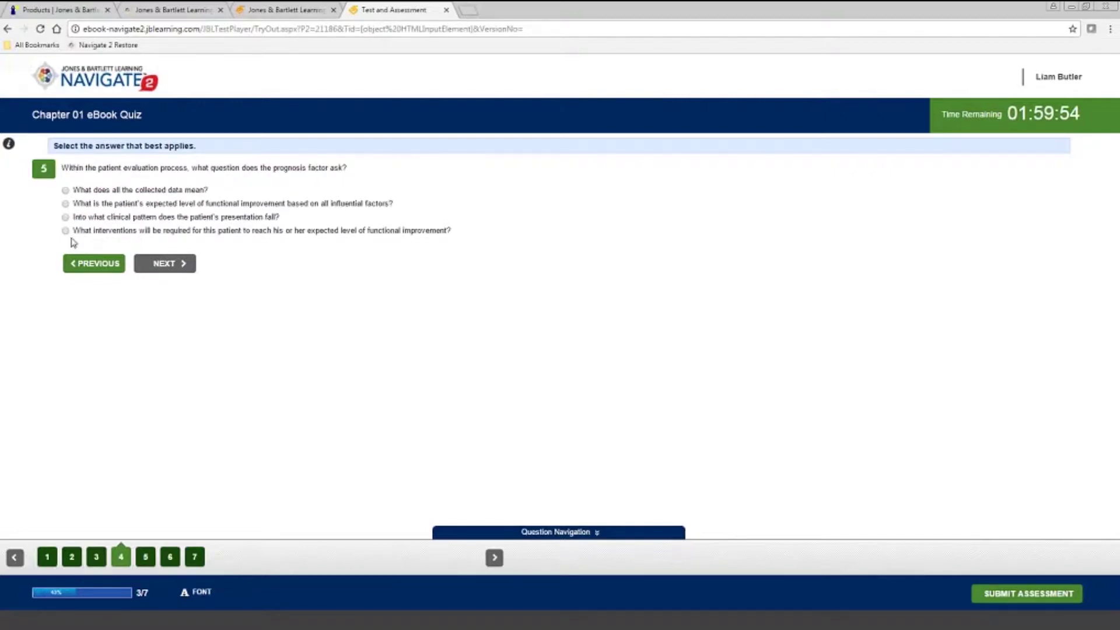
click(164, 263)
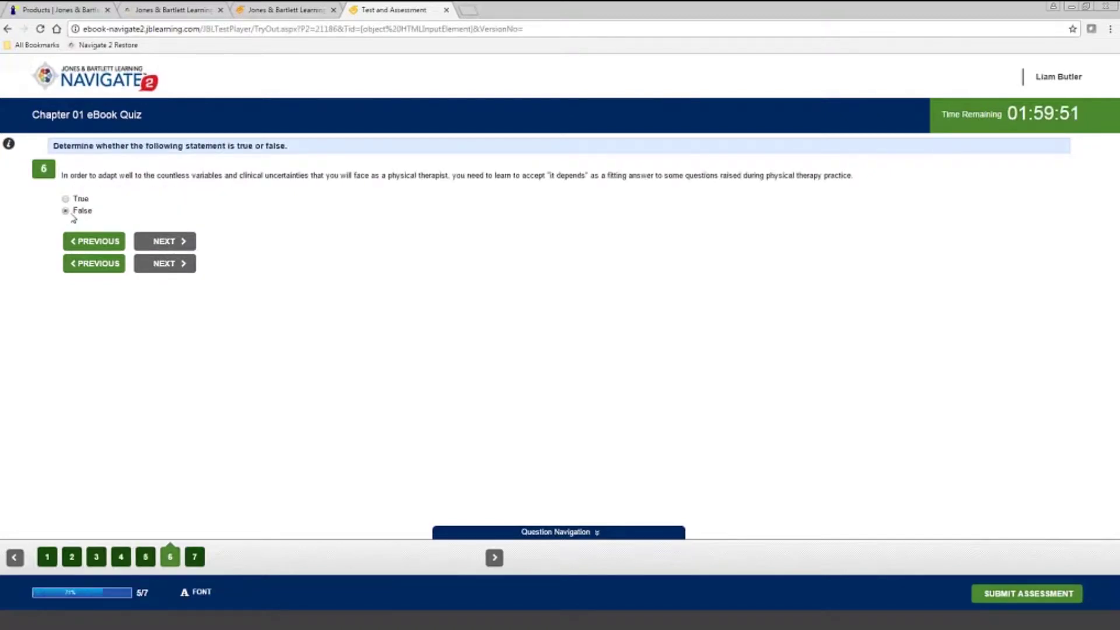
click(145, 241)
- Submit the completed Chapter 01 eBook Quiz and close its assessment summary
click(1042, 593)
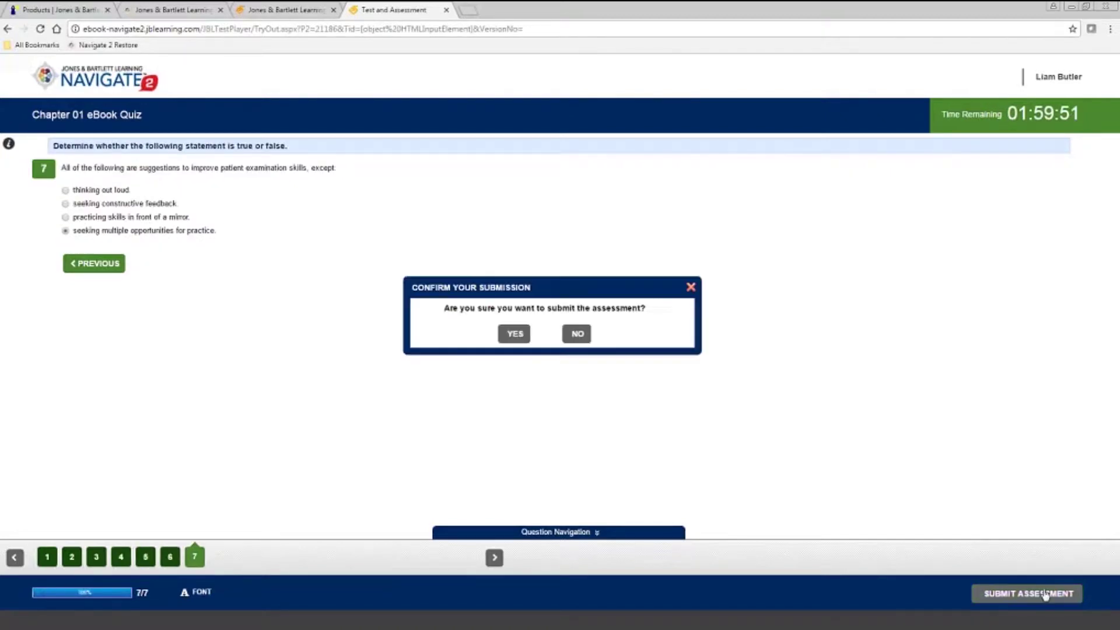
click(515, 333)
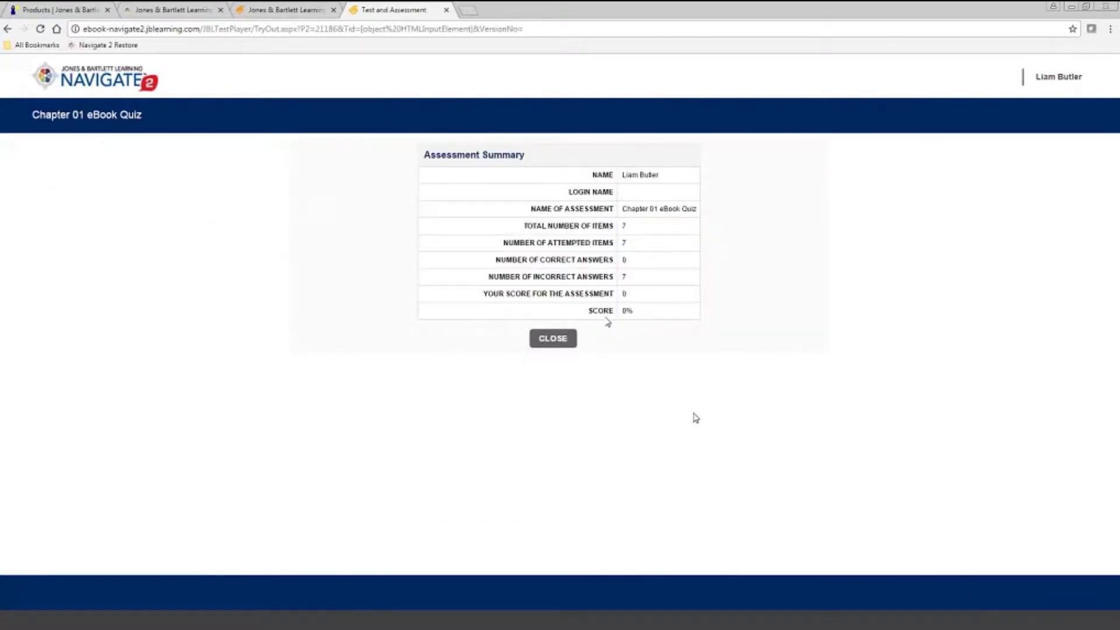
click(561, 343)
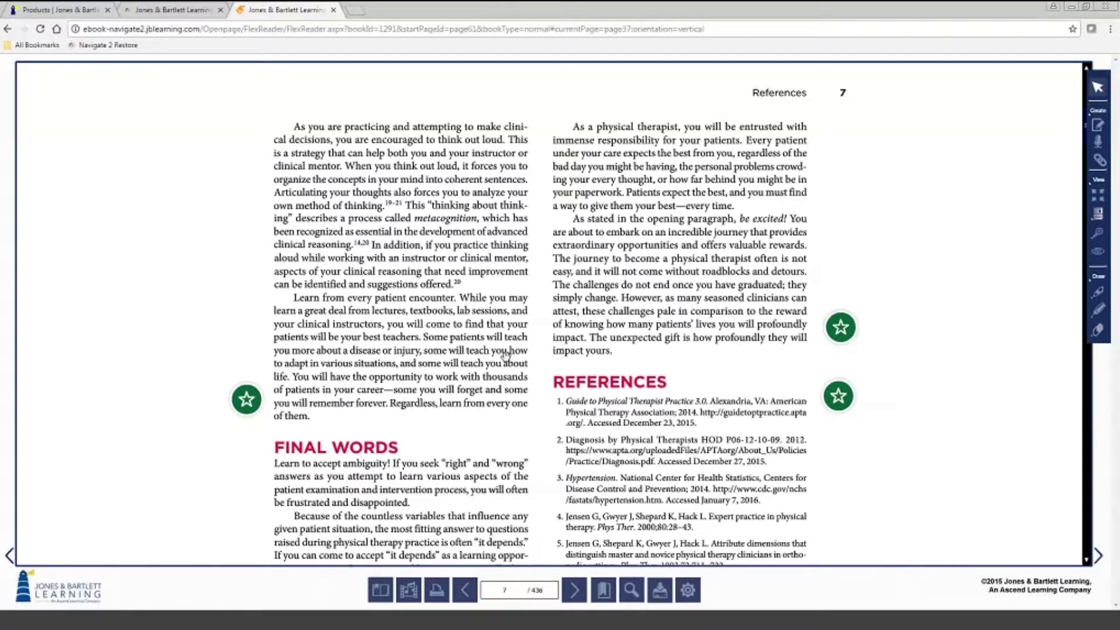
- Search the eBook for "meta" and go to a matching result on page 39
scroll(566, 495, down, 1)
scroll(565, 495, down, 1)
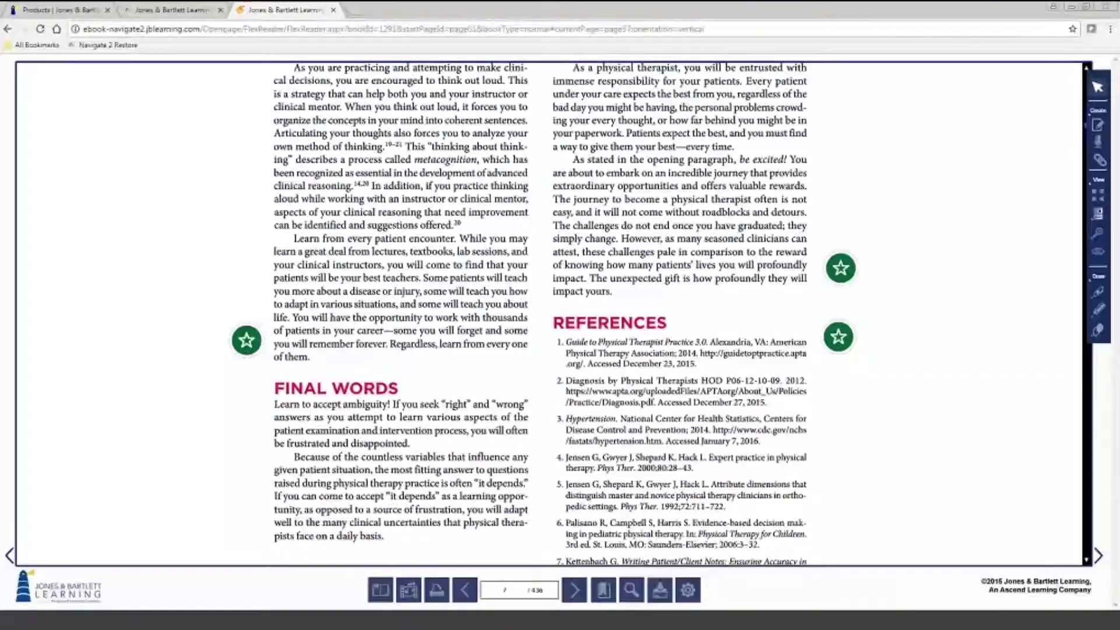
click(631, 590)
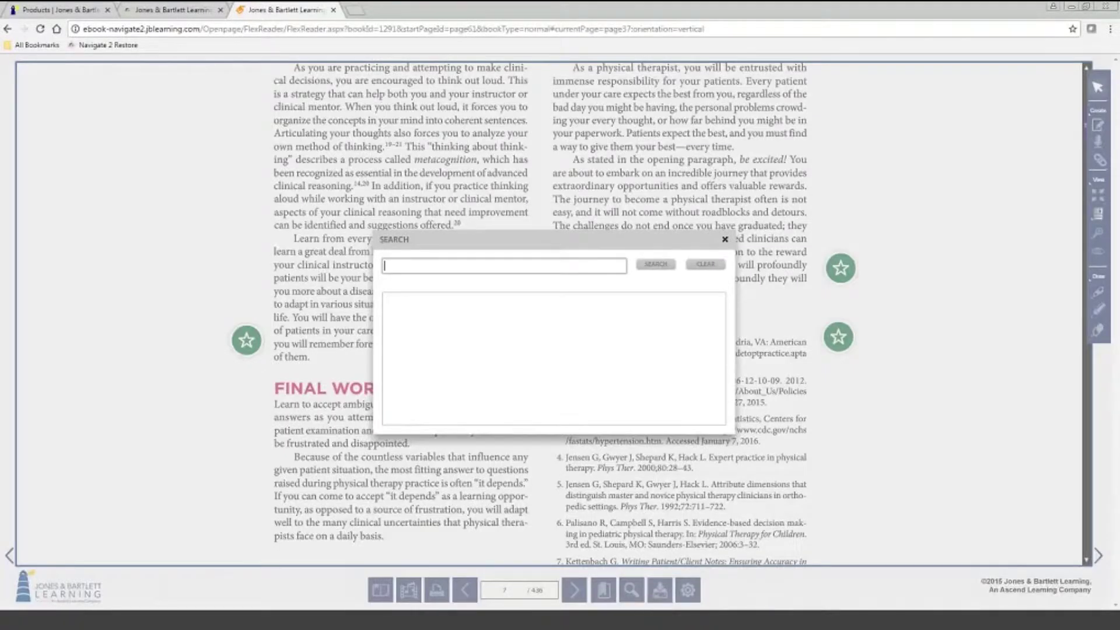
text(meta)
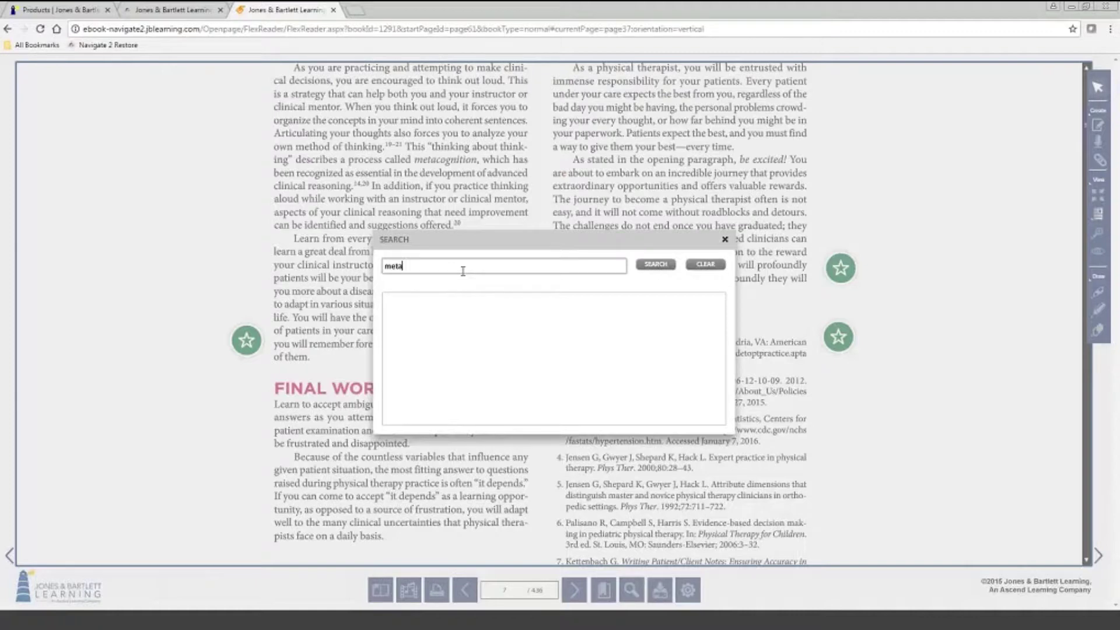
key(Return)
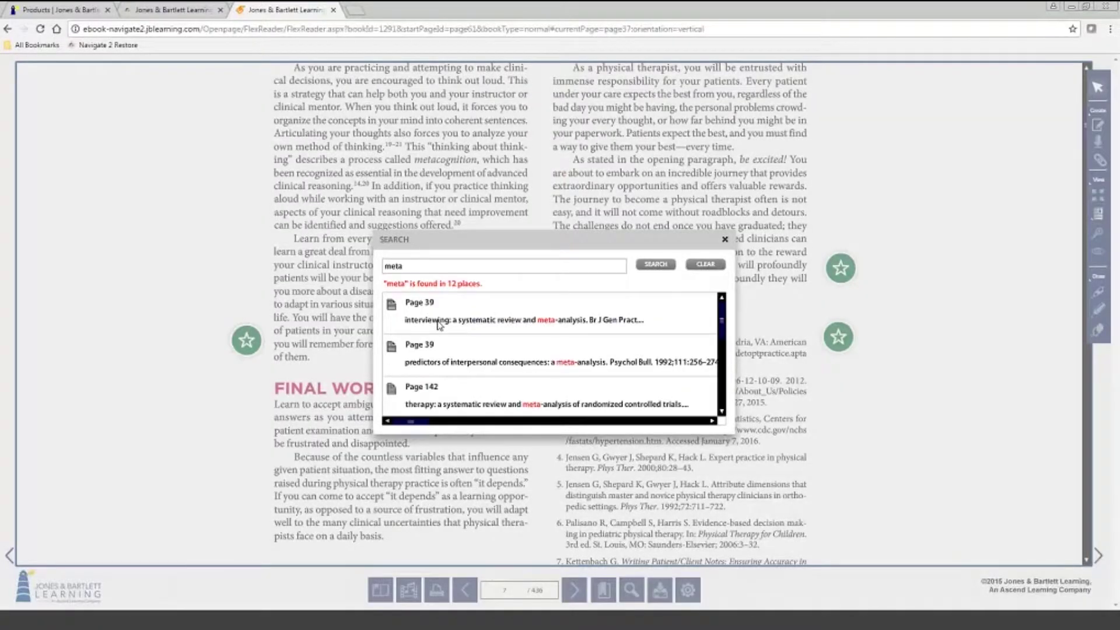
click(716, 320)
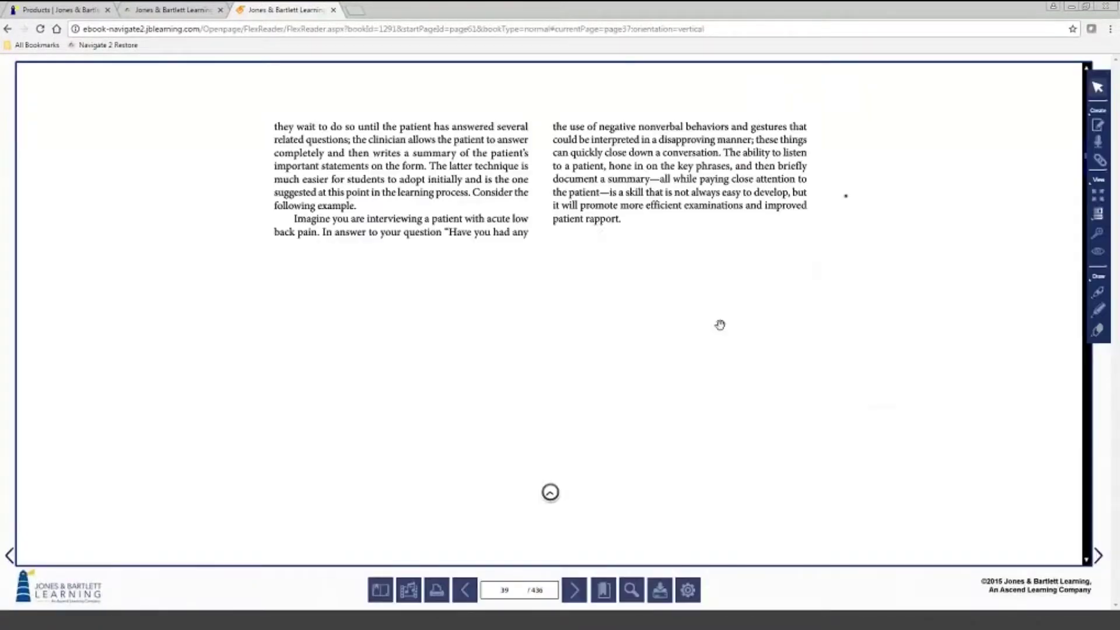
- Reopen the search results for page 39 and examine the highlighted "meta" matches in its references
click(632, 591)
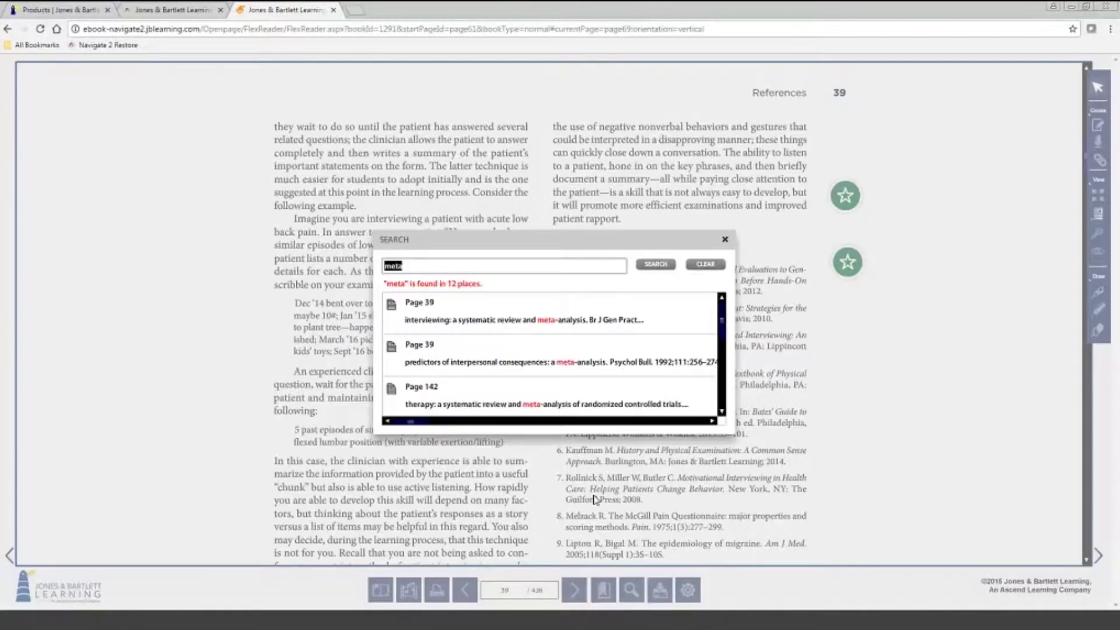
click(584, 449)
scroll(641, 420, down, 4)
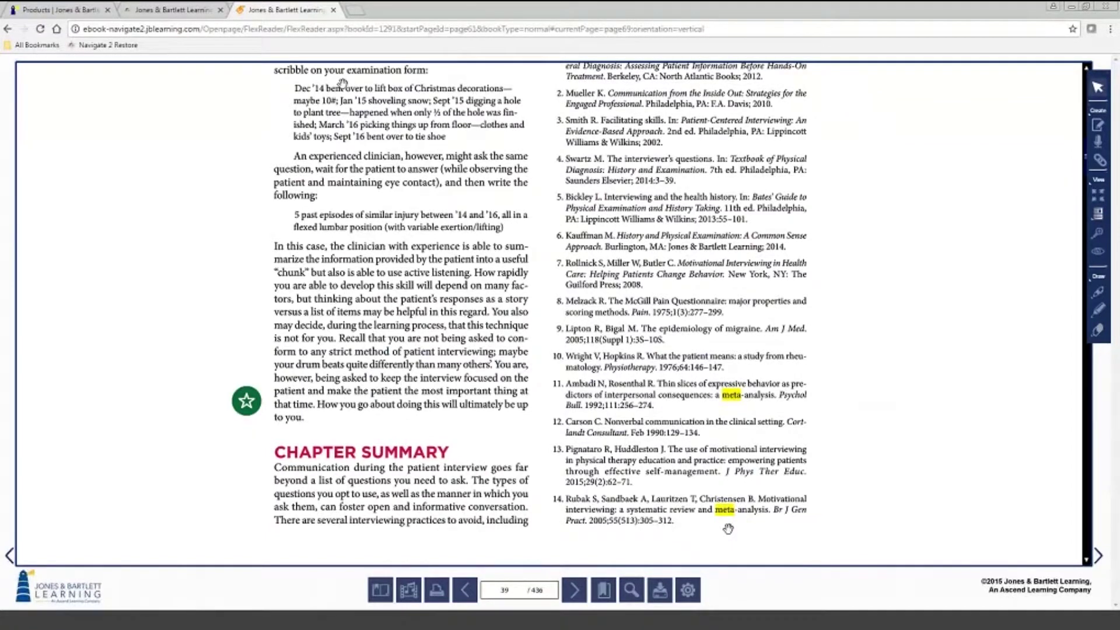
- Close the eBook and hide "Slides: Chapter 3" and "Lecture Outline: Chapter 3" in the course's Chapter 3 block
click(333, 10)
click(606, 95)
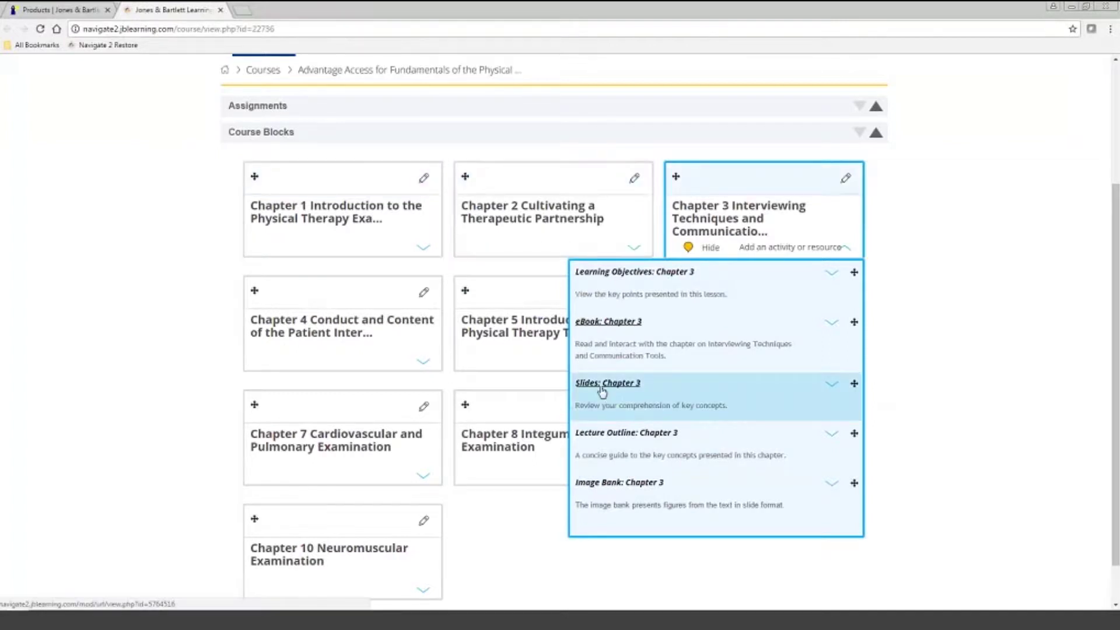
click(832, 384)
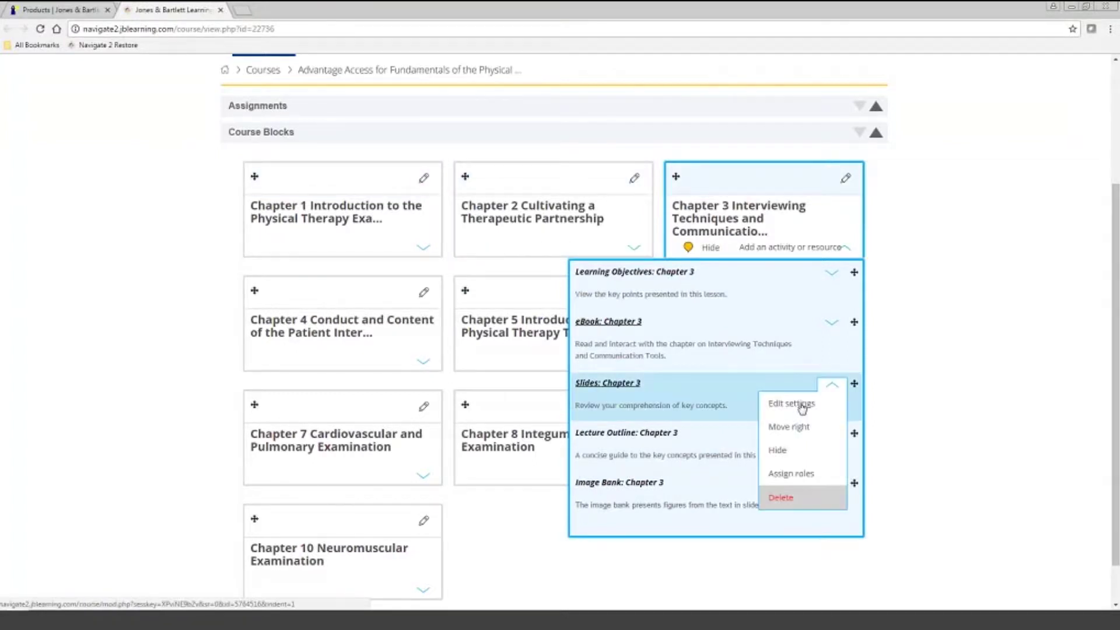
click(781, 452)
click(831, 436)
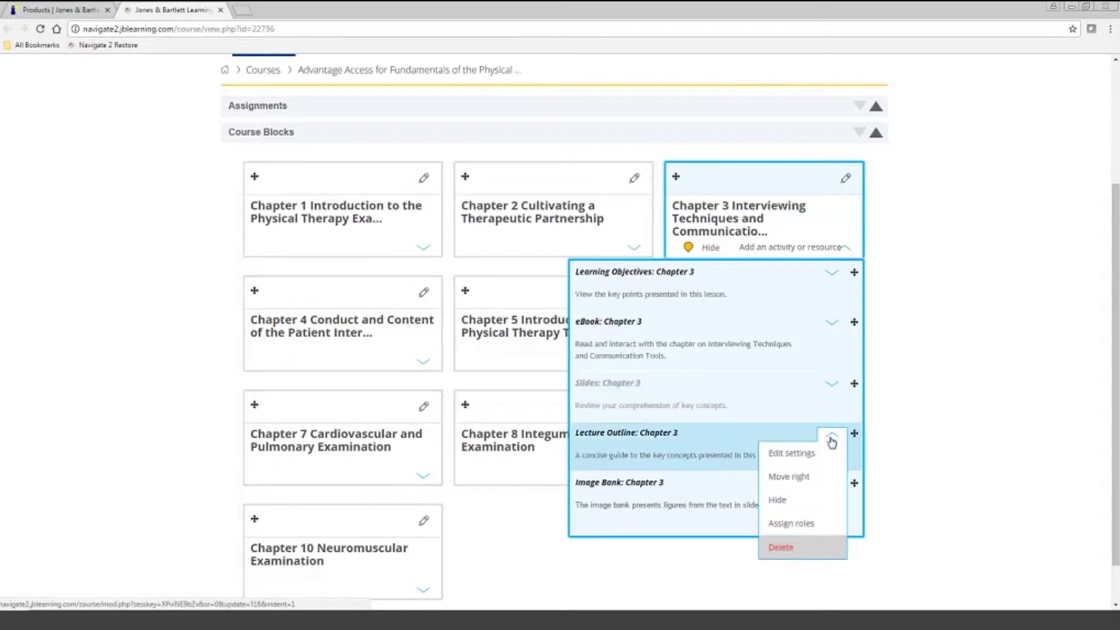
click(780, 501)
- Make the hidden "Slides: Chapter 3" resource in the Chapter 3 block visible again
click(830, 438)
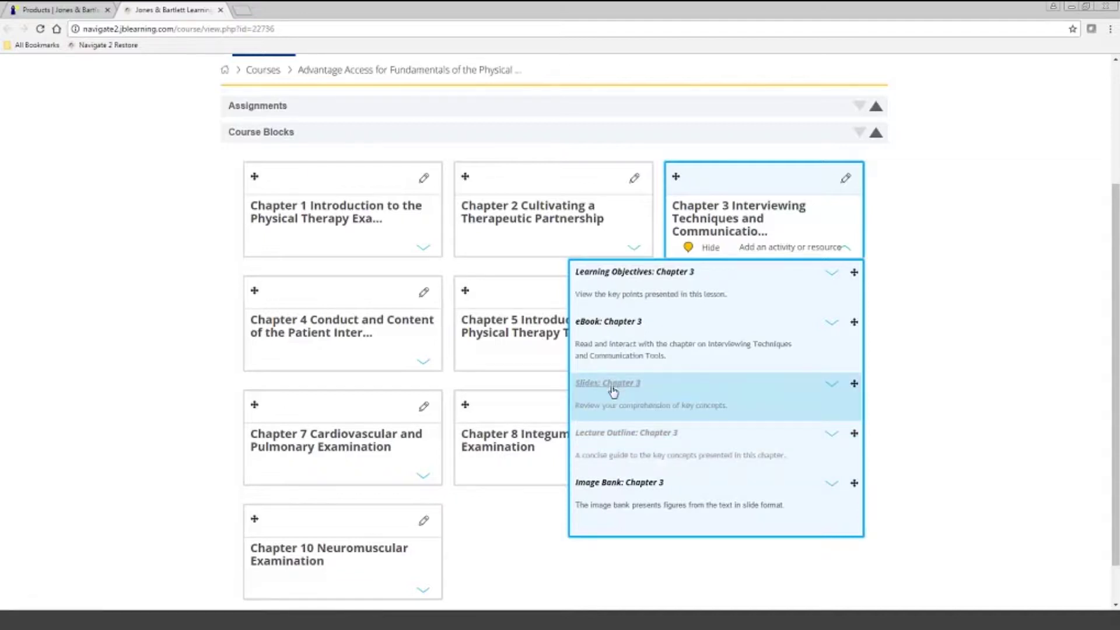
click(831, 388)
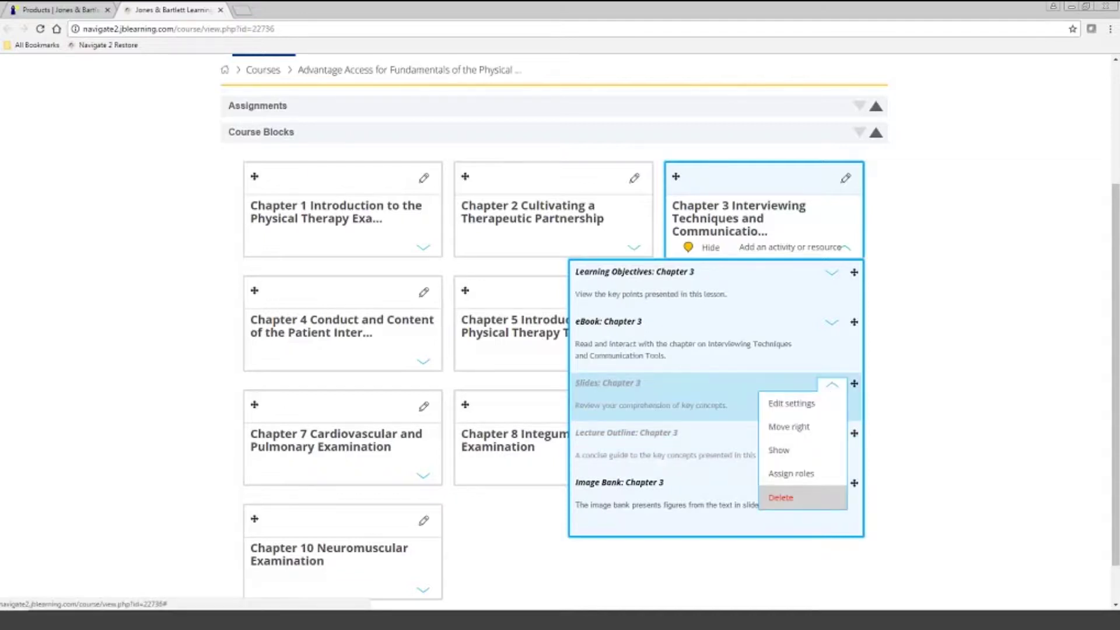
click(778, 450)
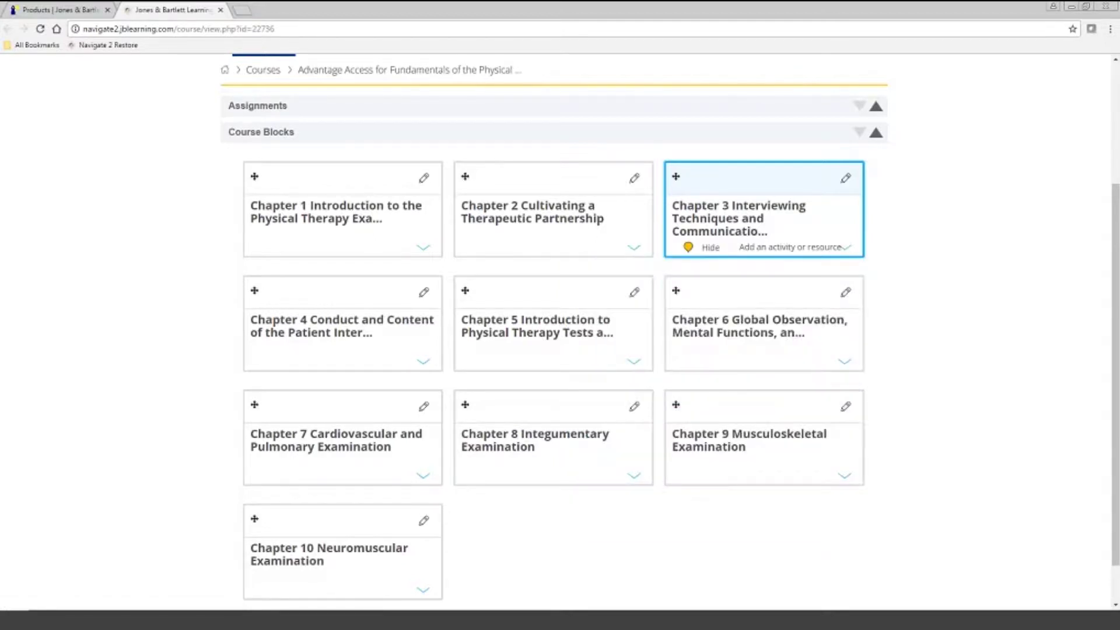
- Add one new topic block to the course blocks and move it ahead of Chapter 1
scroll(525, 461, down, 2)
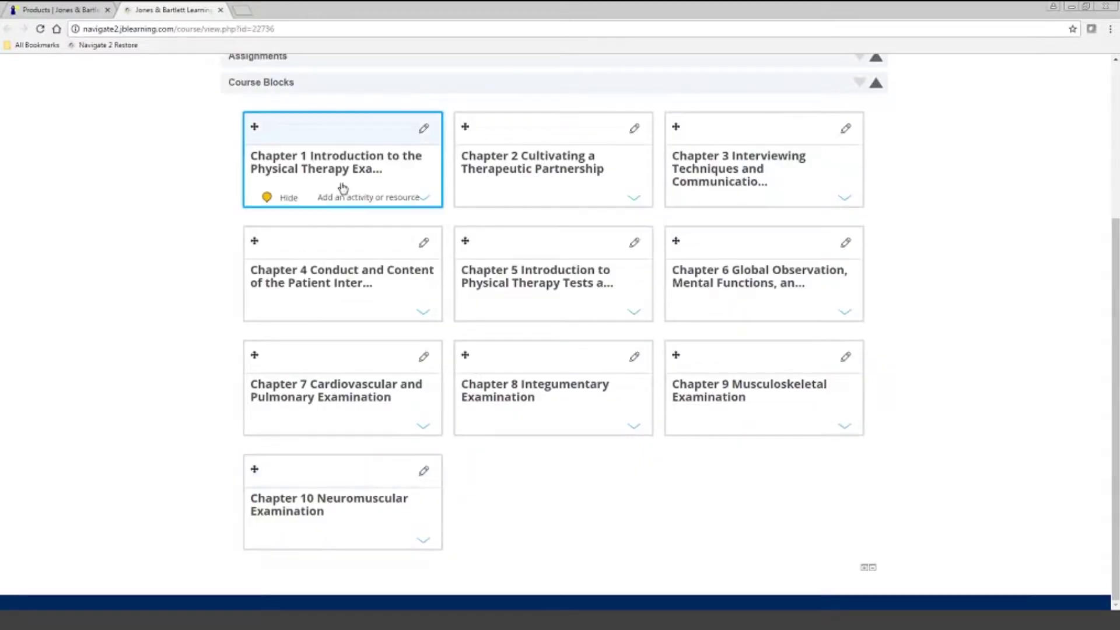
click(864, 567)
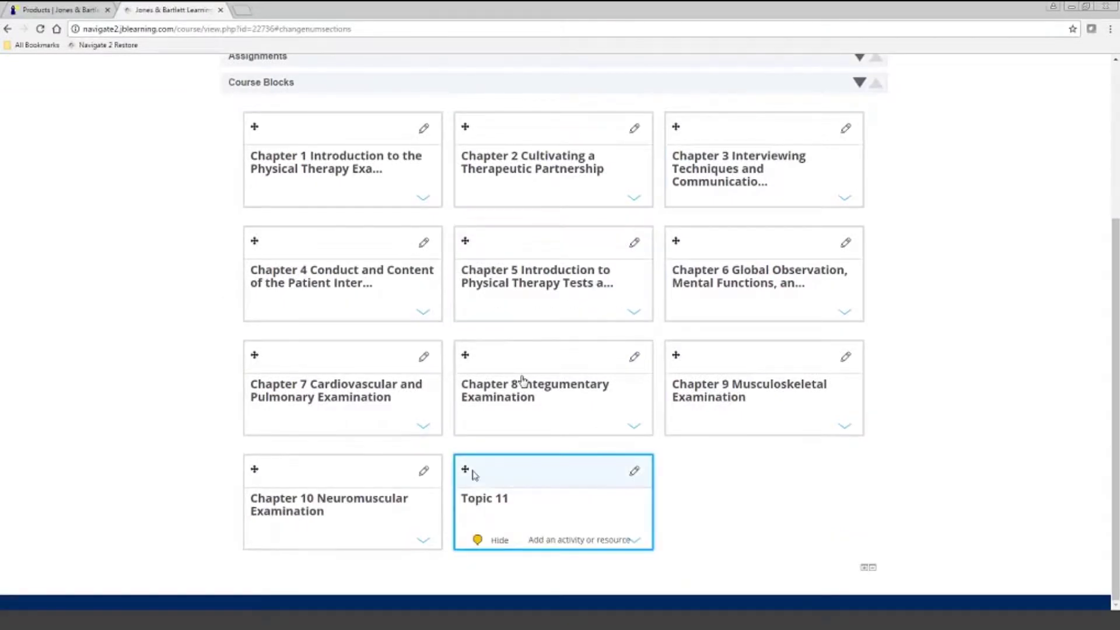
drag(465, 469, 363, 173)
- Replace the new first block's default section name with "Syllabus and Course Schedule" and save the changes
click(423, 128)
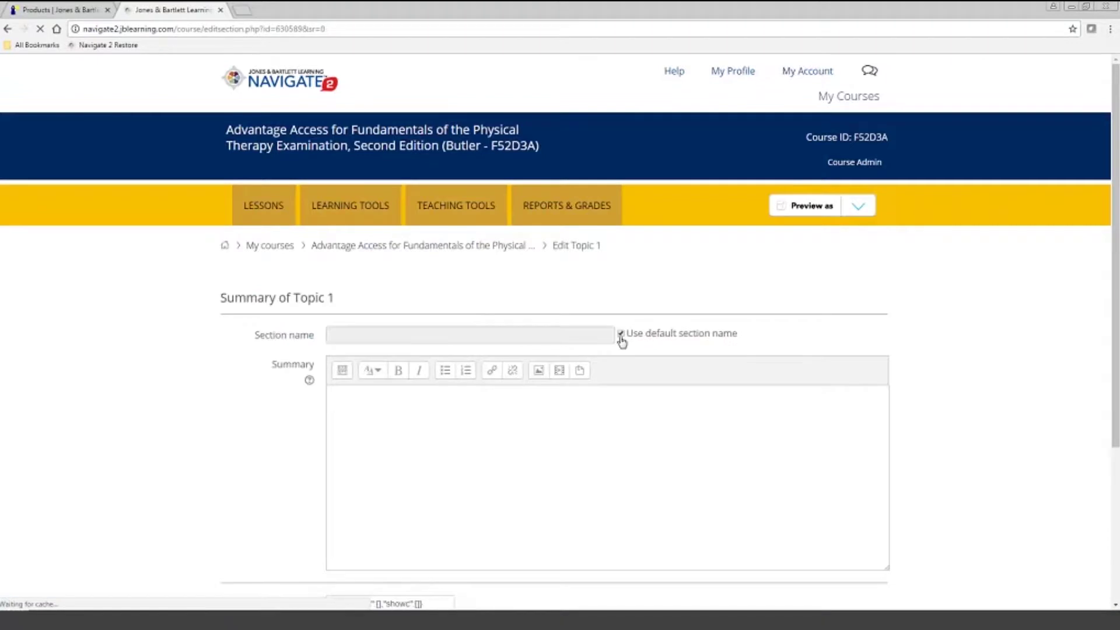
click(621, 334)
click(583, 329)
text(Sy)
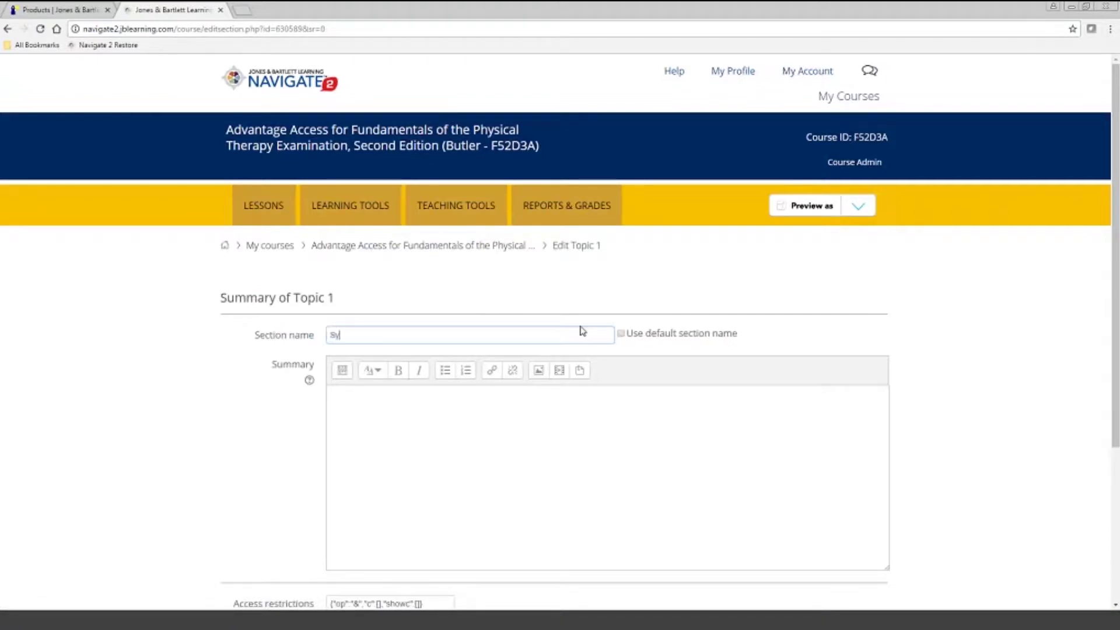
text(allabus and Course Sche)
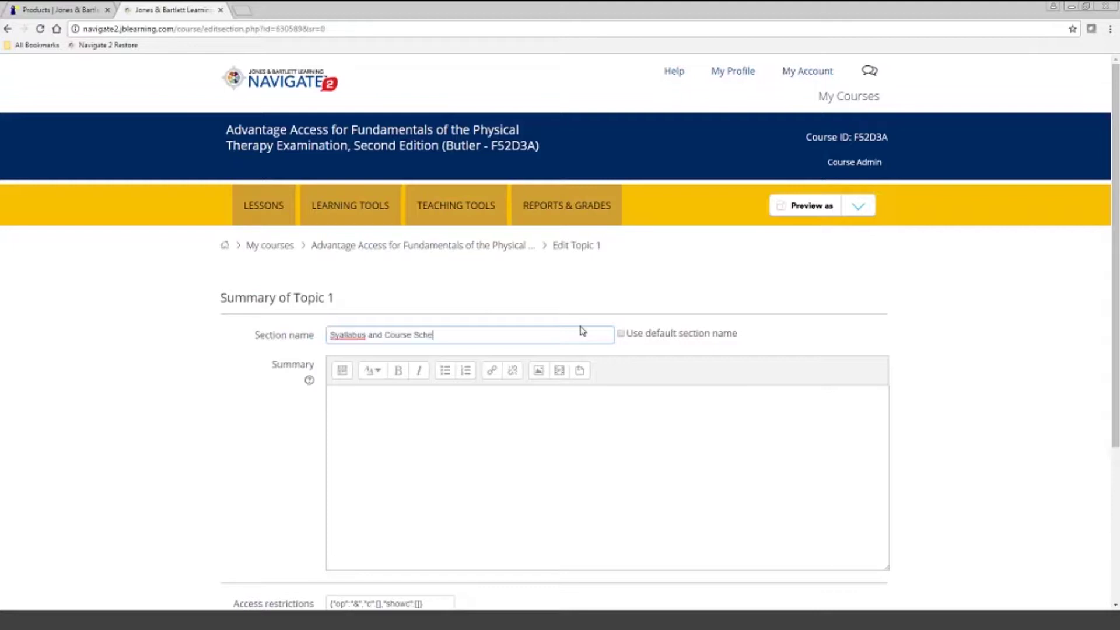
text(dule)
scroll(343, 502, down, 3)
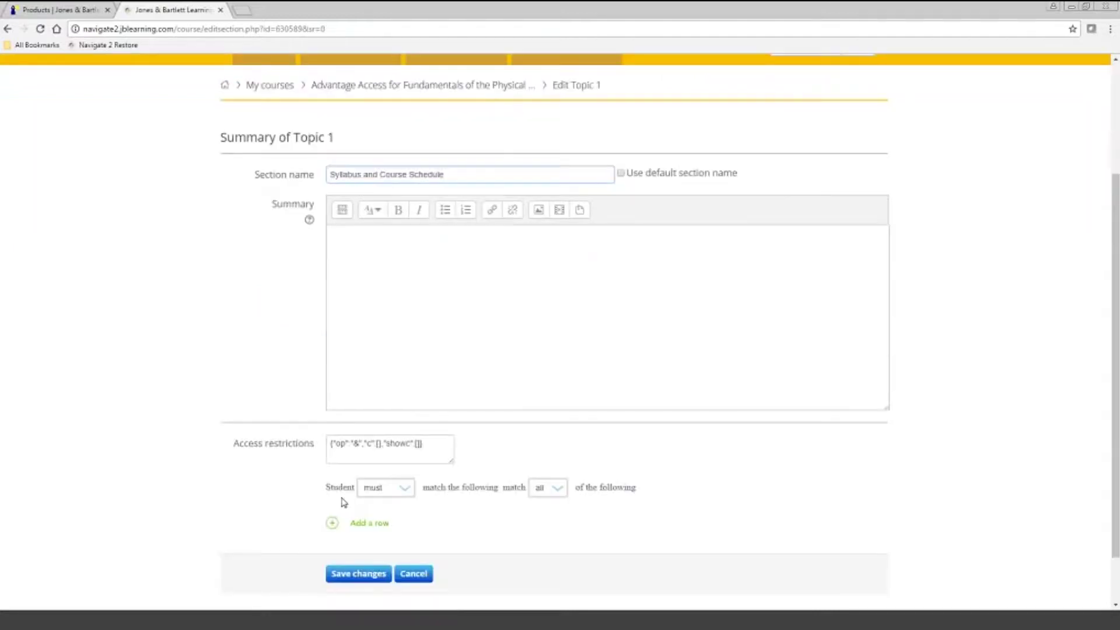
click(357, 572)
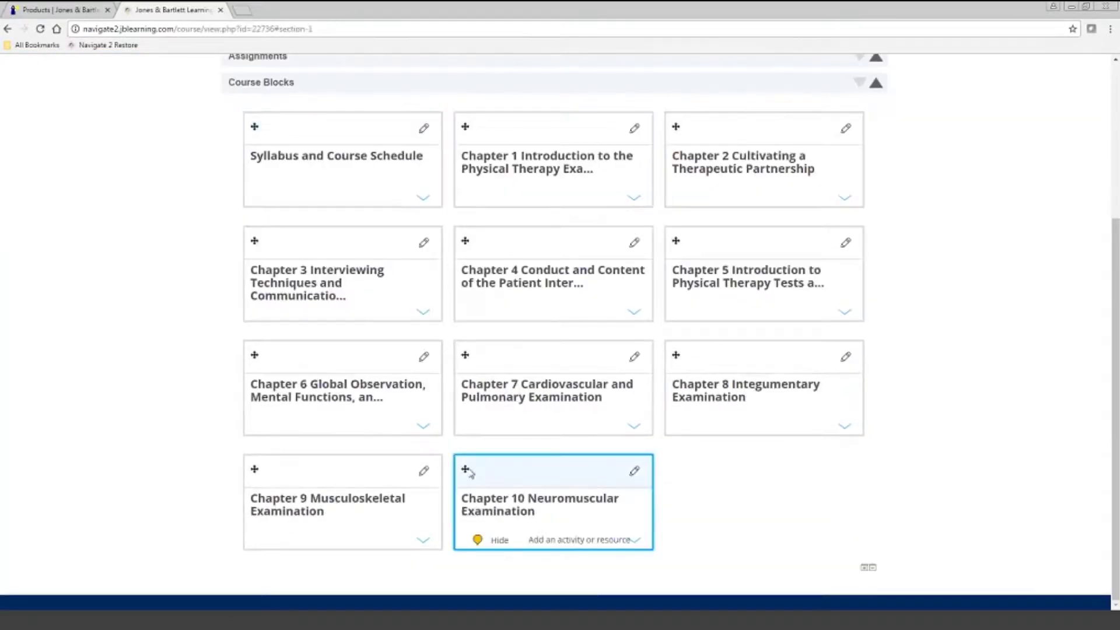
- Reorder the course blocks so Chapter 10, Chapter 8 and Chapter 5 follow Chapter 2, in that order
drag(469, 474, 260, 252)
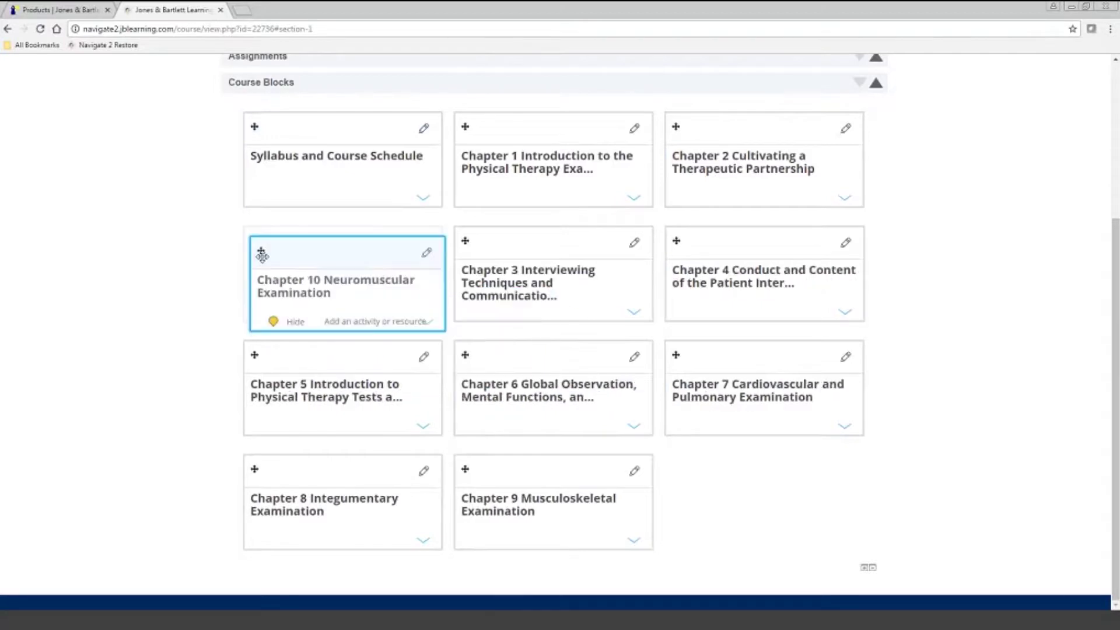
drag(255, 470, 445, 425)
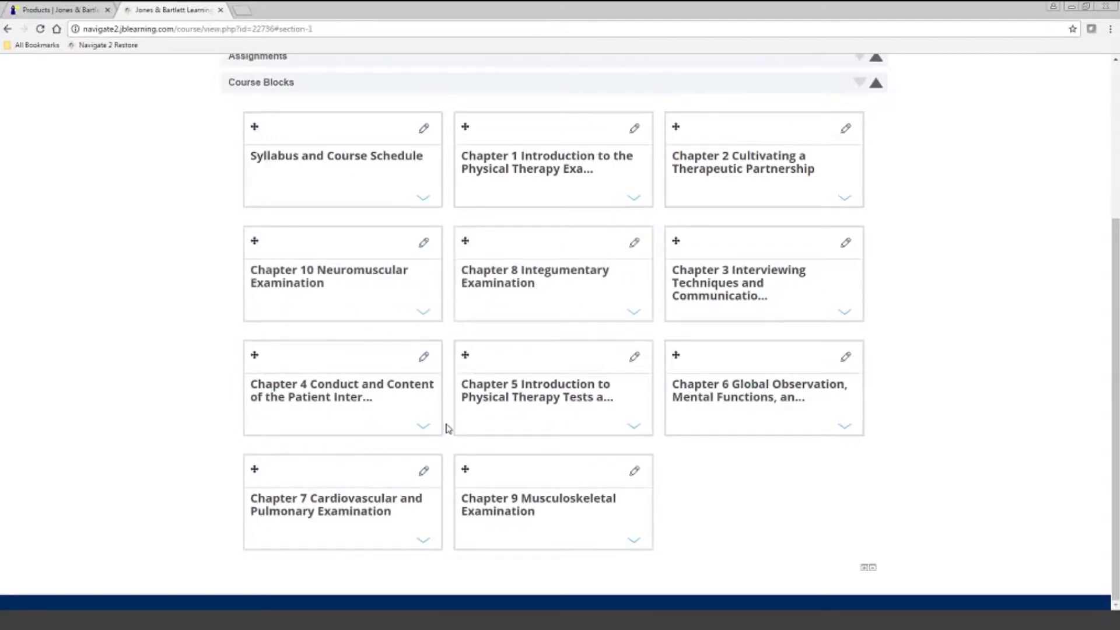
drag(461, 360, 678, 241)
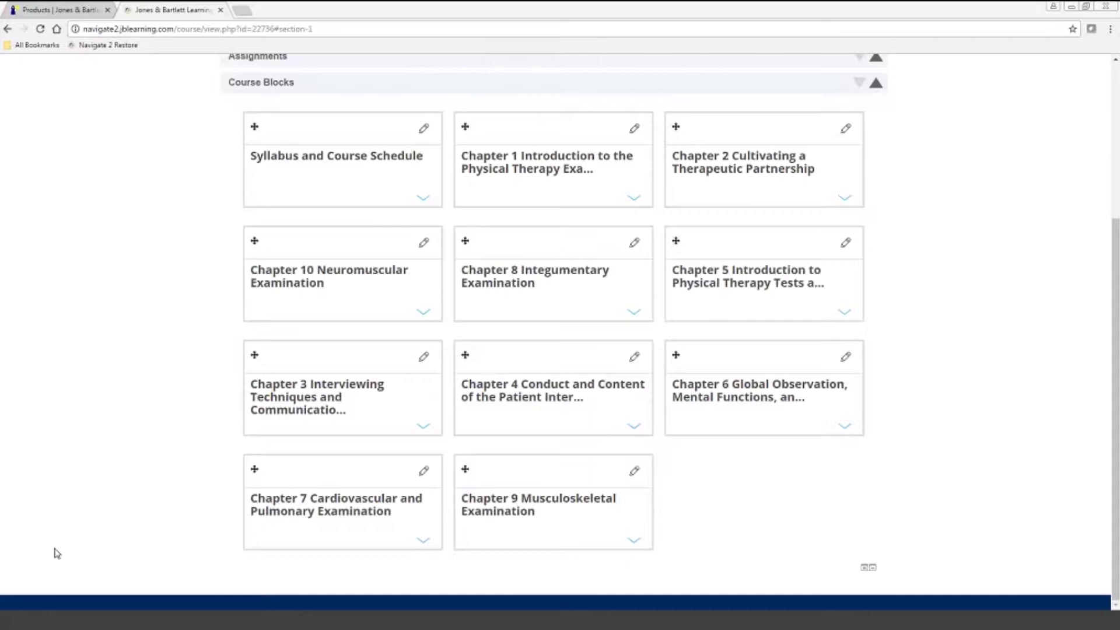
- Upload "Test PDF" and "Test Word Document - Copy (2)" to the Syllabus and Course Schedule block and open the Word document
drag(56, 553, 314, 172)
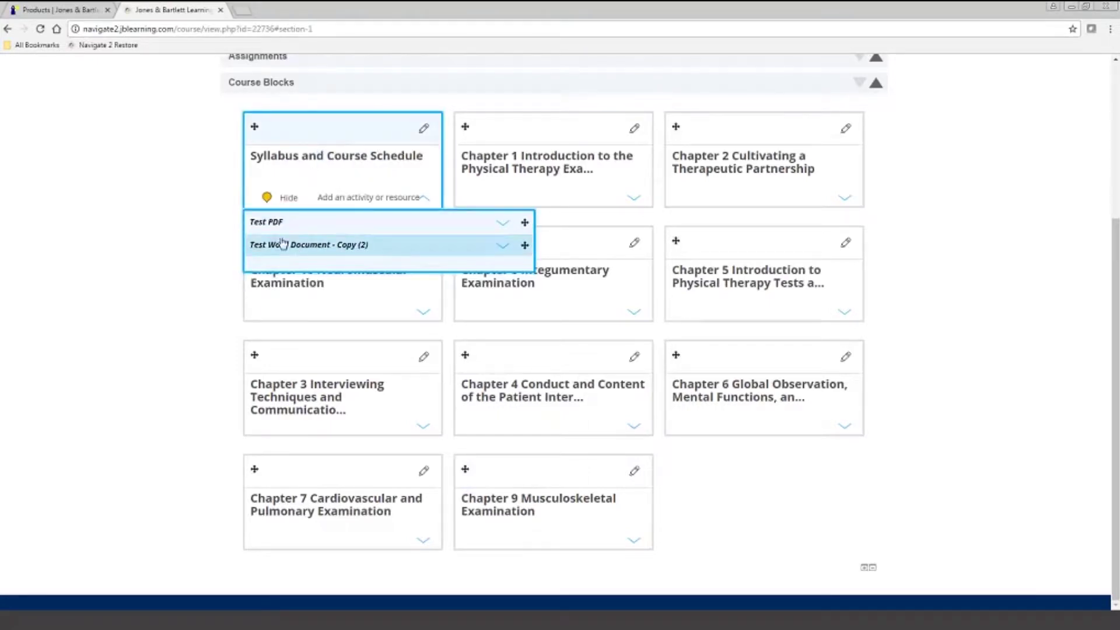
click(328, 245)
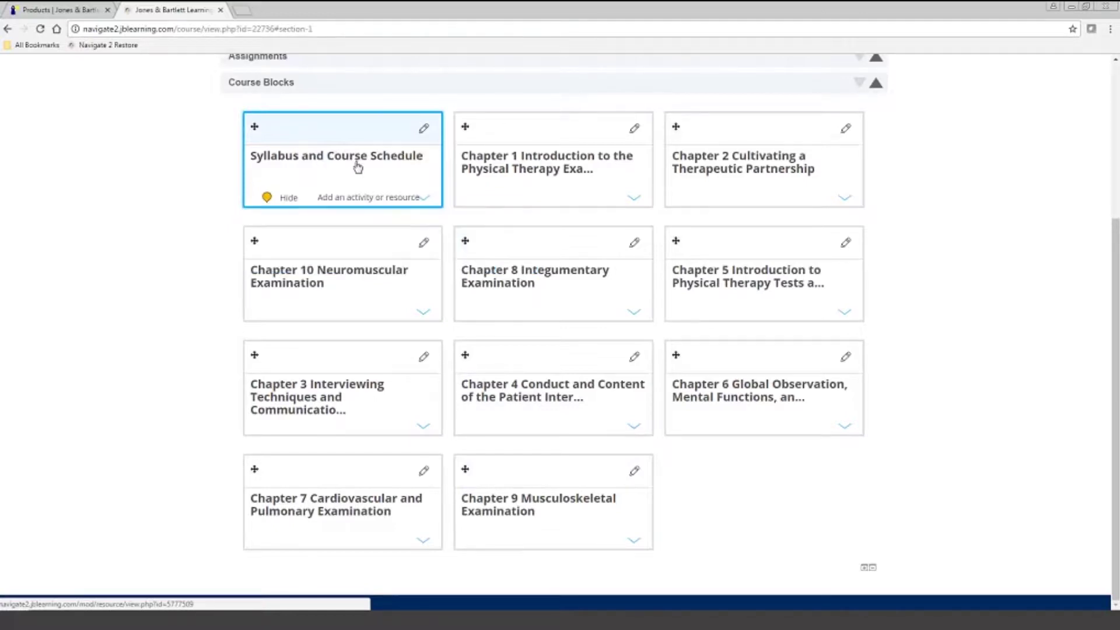
- Open the activity and resource chooser for the Syllabus and Course Schedule block and review the File, URL and Page descriptions
mouse_move(331, 201)
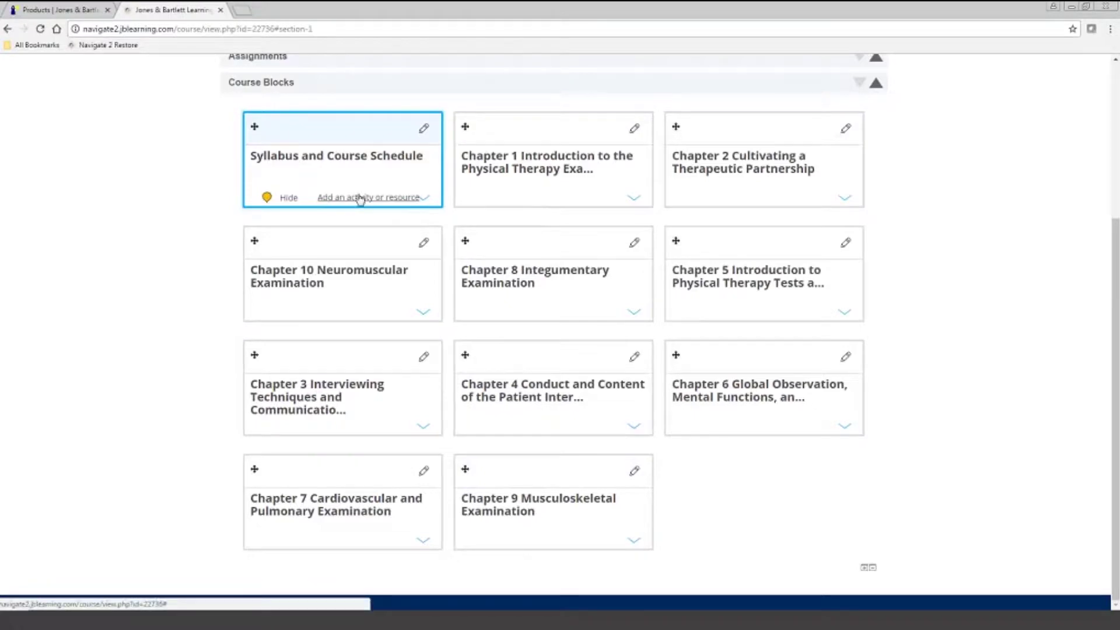
mouse_move(762, 202)
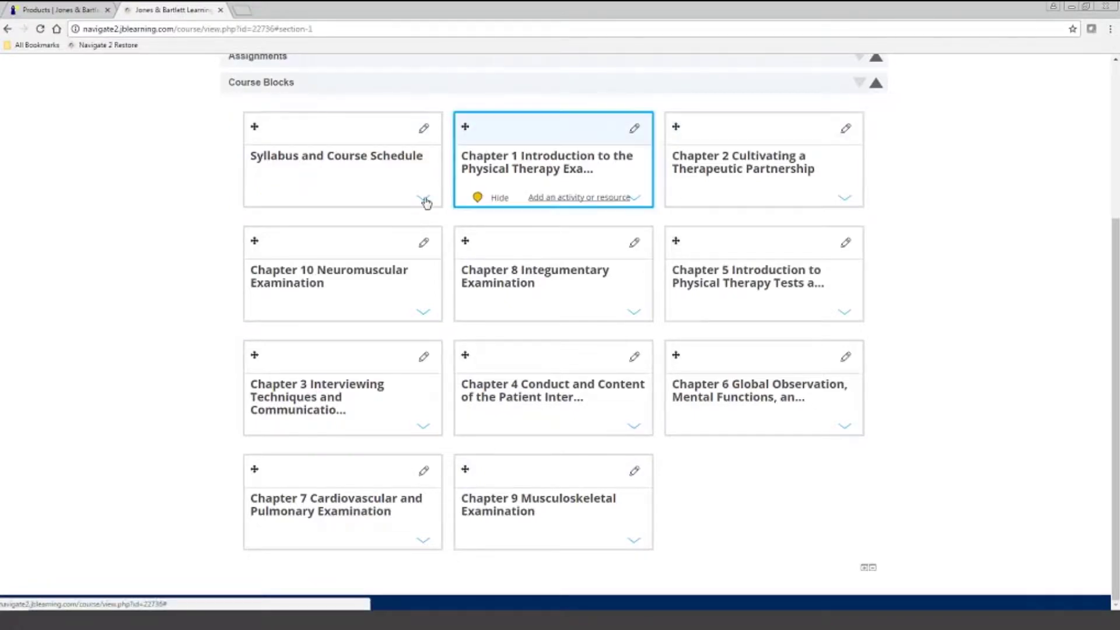
mouse_move(371, 202)
click(370, 201)
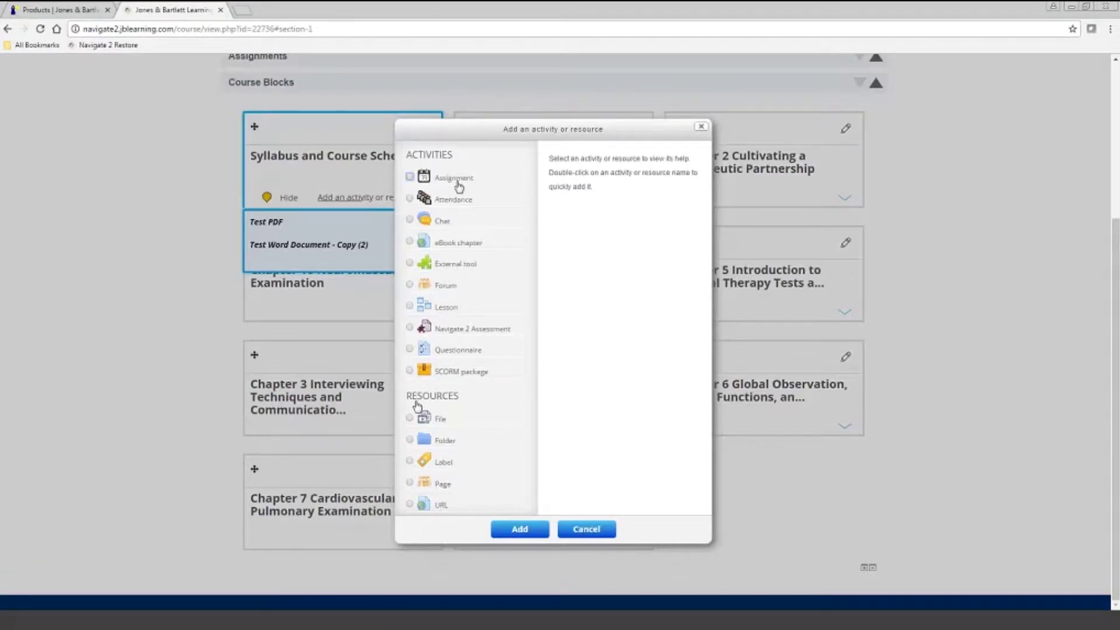
click(441, 420)
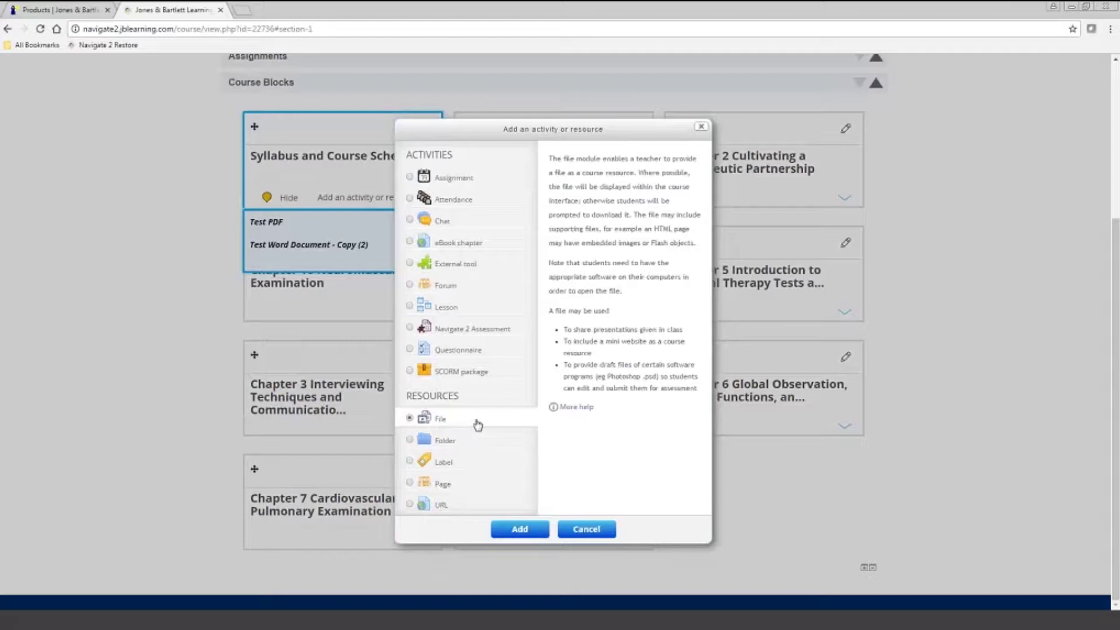
click(445, 509)
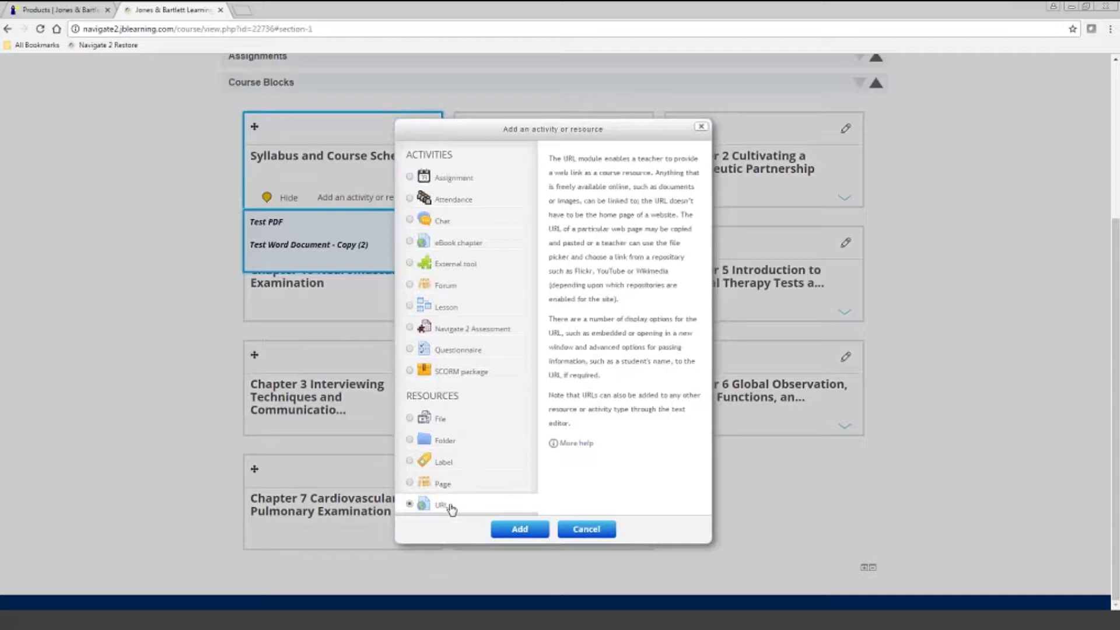
click(444, 484)
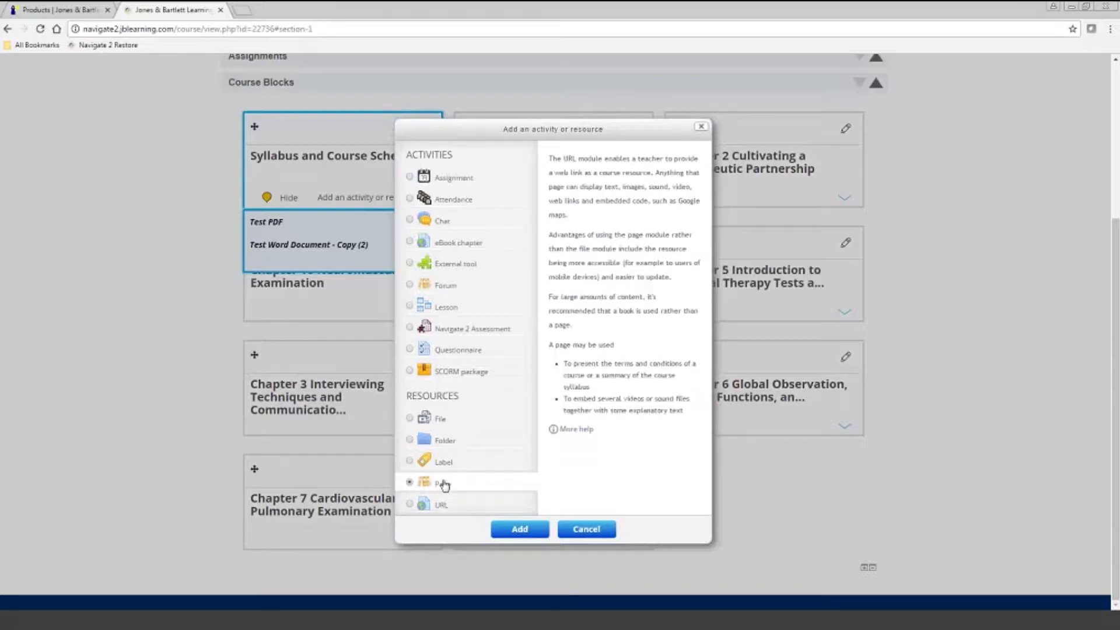
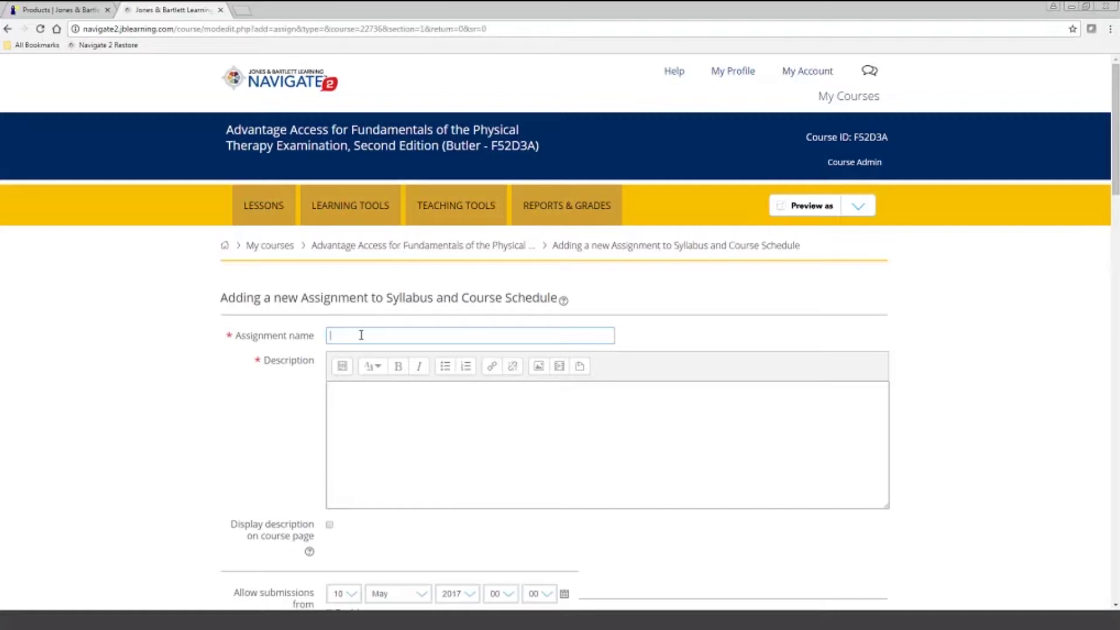
- Name the new assignment "Assignment 2" and enter the description "Please read this article."
text(Assignment 2)
click(377, 396)
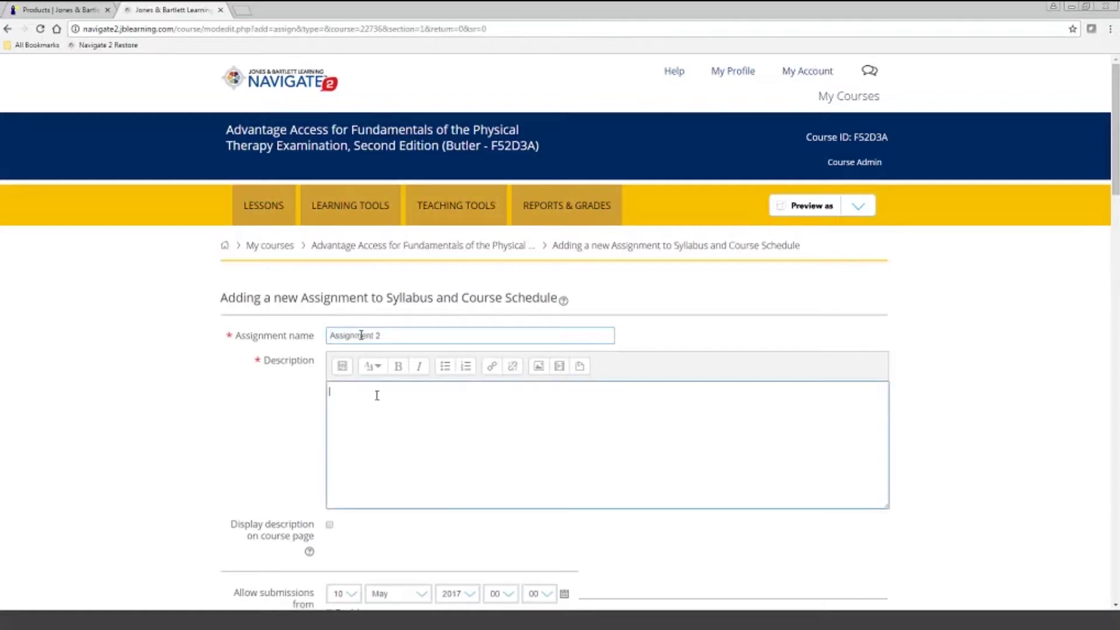
text(Please)
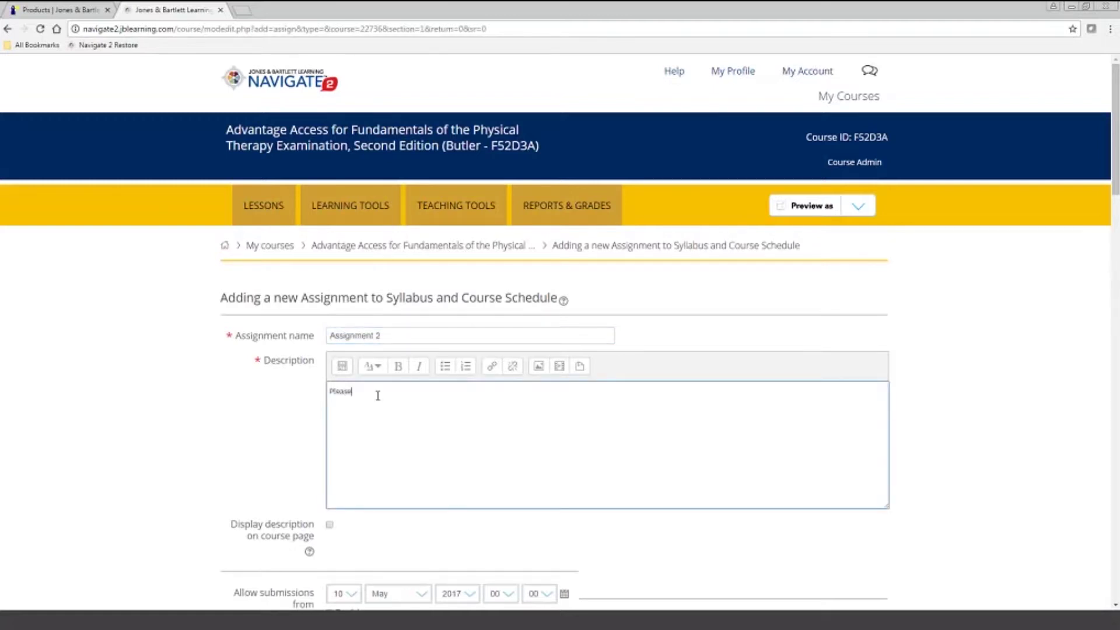
text( read this article.)
- Examine the link options for the word "article" in the description, including the repository file upload, without creating a link
drag(412, 391, 385, 392)
click(493, 367)
click(564, 315)
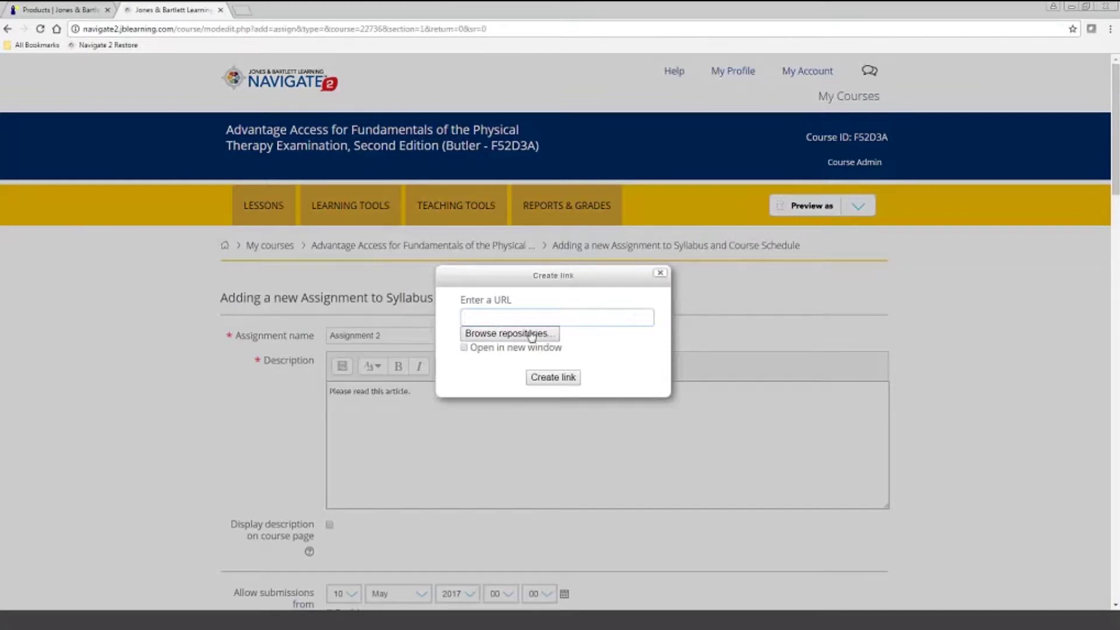
click(507, 334)
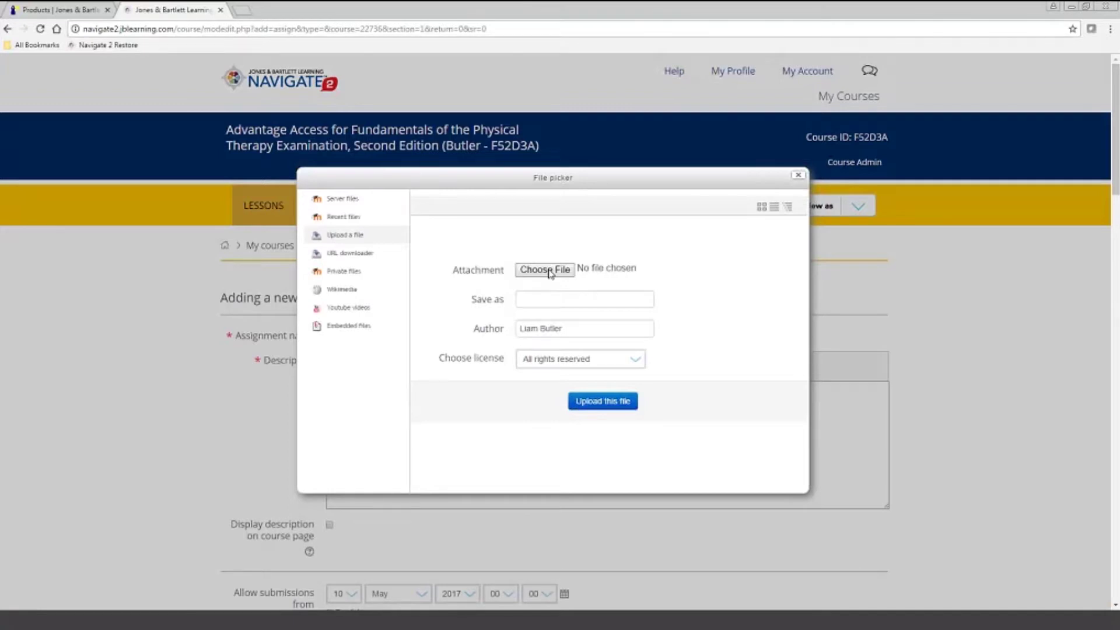
click(798, 175)
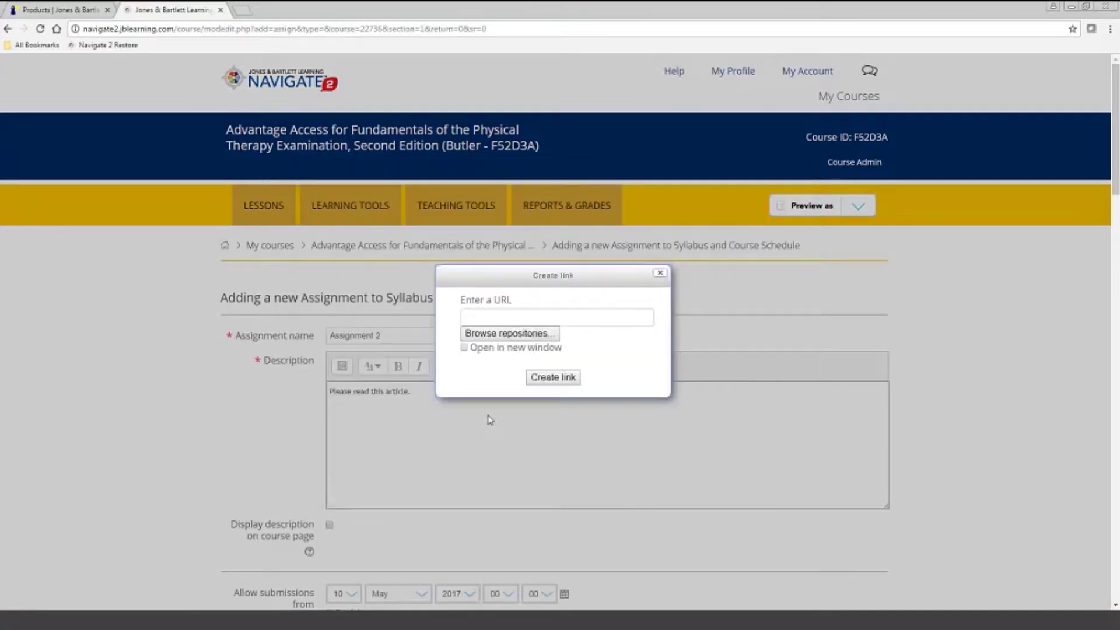
click(659, 275)
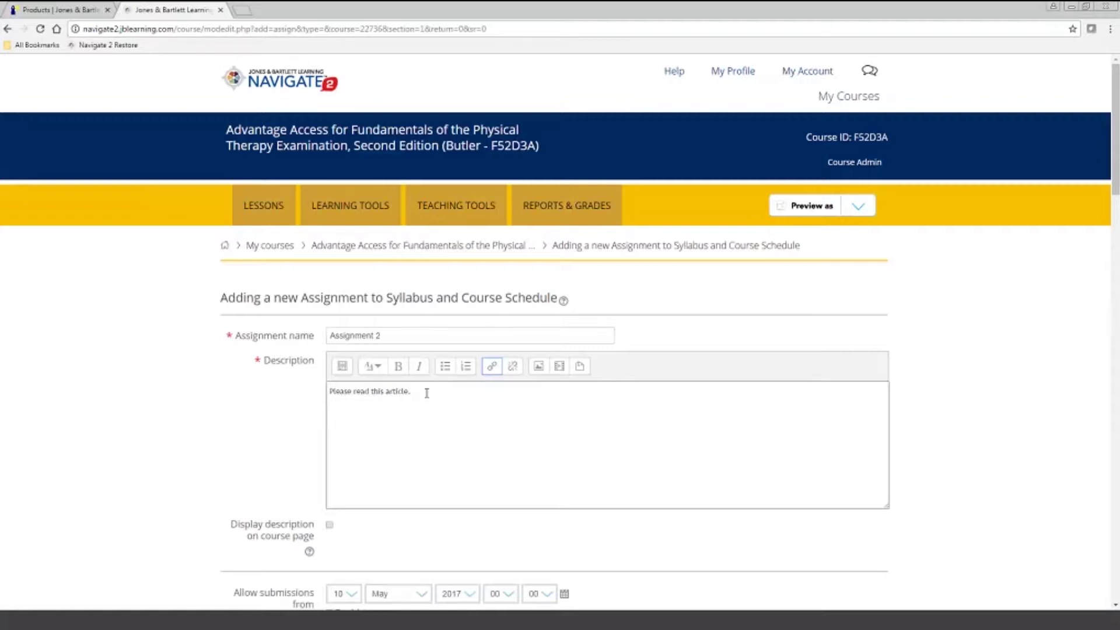
- Enable the assignment's cut-off date with the day set to 21 May 2017, and allow online text submissions
scroll(426, 393, down, 3)
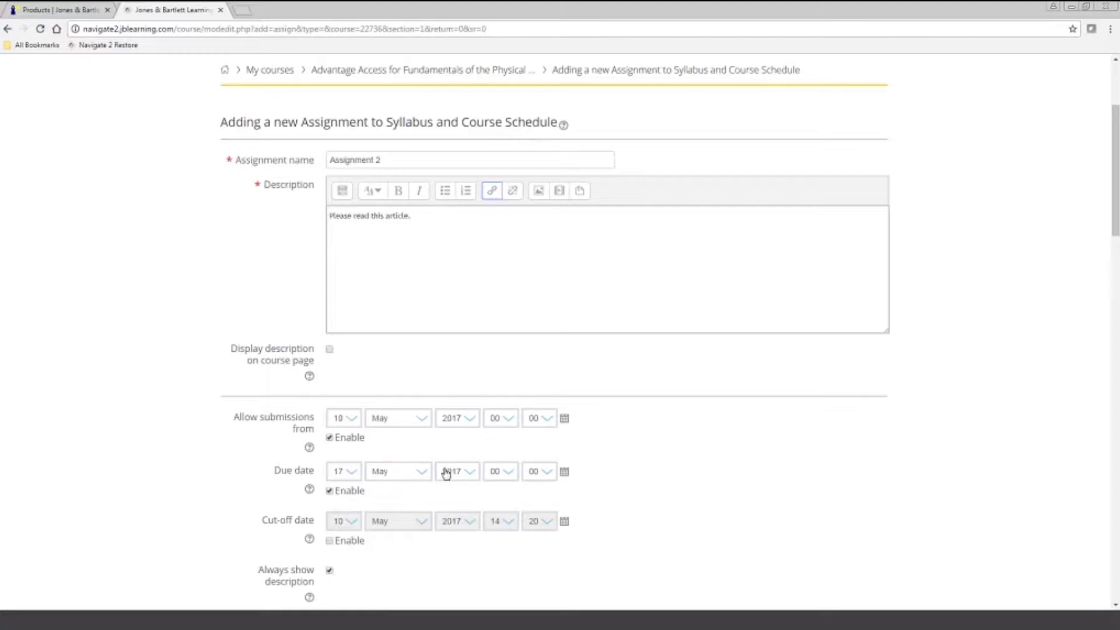
scroll(446, 473, down, 1)
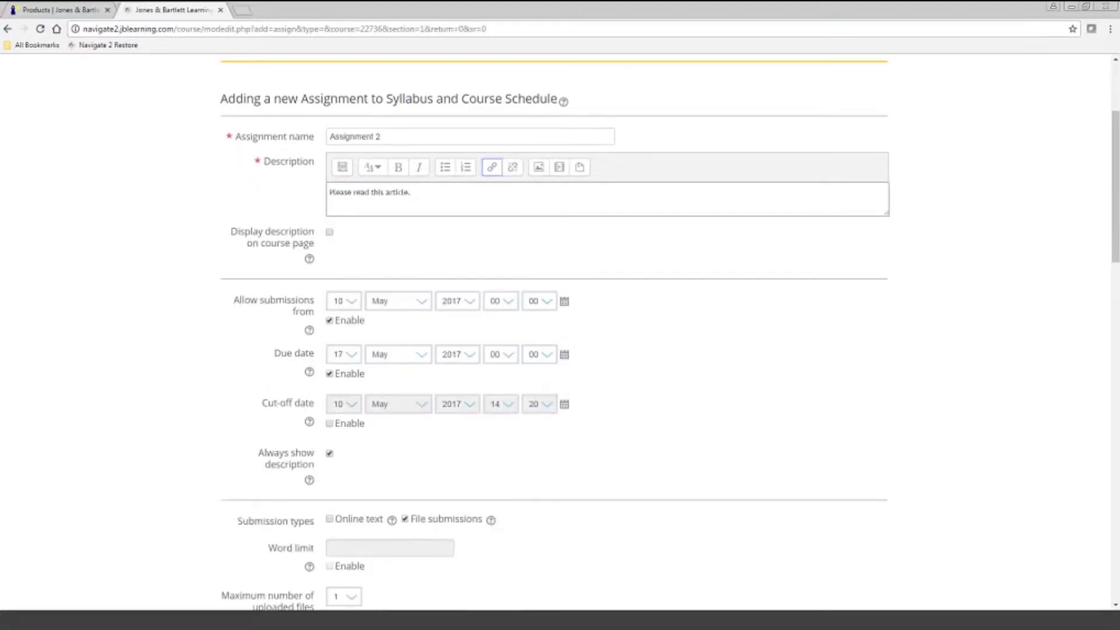
click(349, 424)
click(343, 403)
text(21)
key(Return)
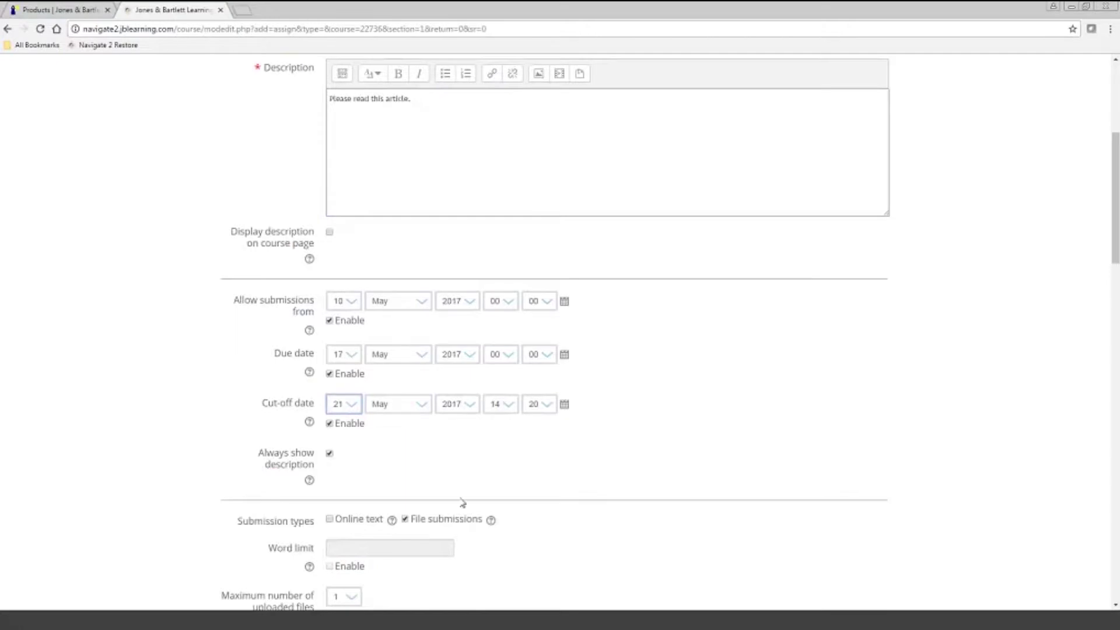
scroll(462, 503, down, 4)
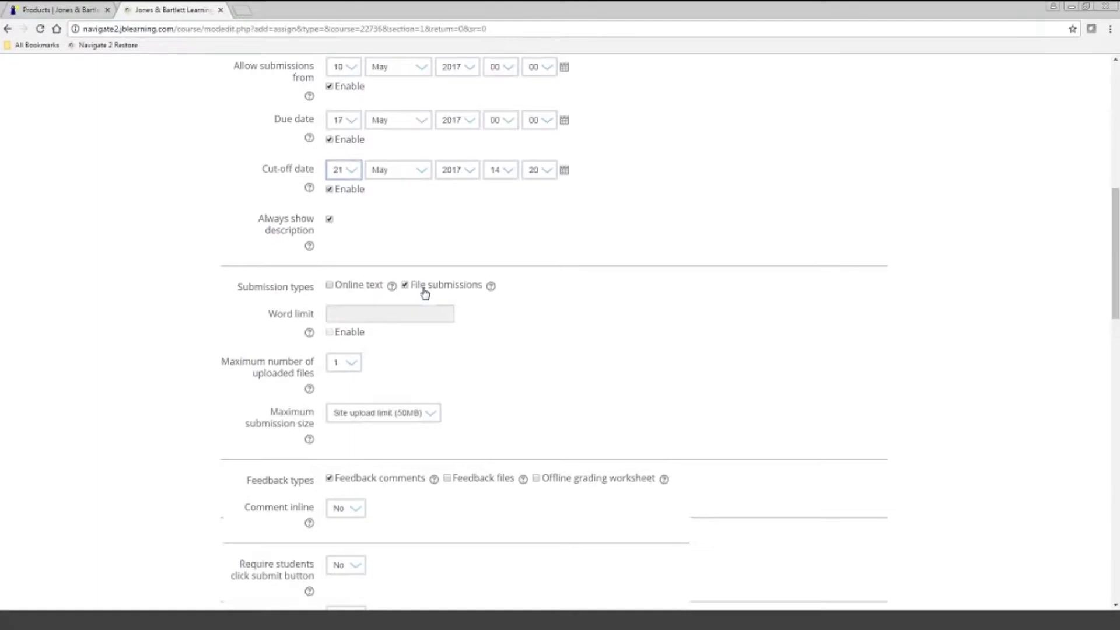
click(346, 289)
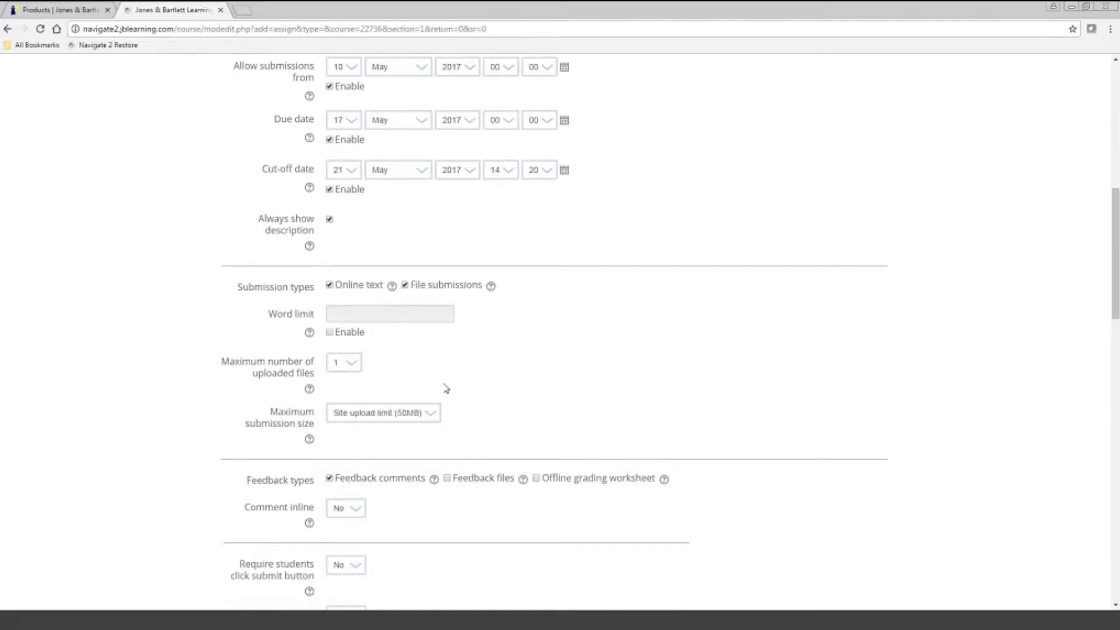
- Set the assignment's maximum points to 25, then save it and return to the course
scroll(447, 388, down, 6)
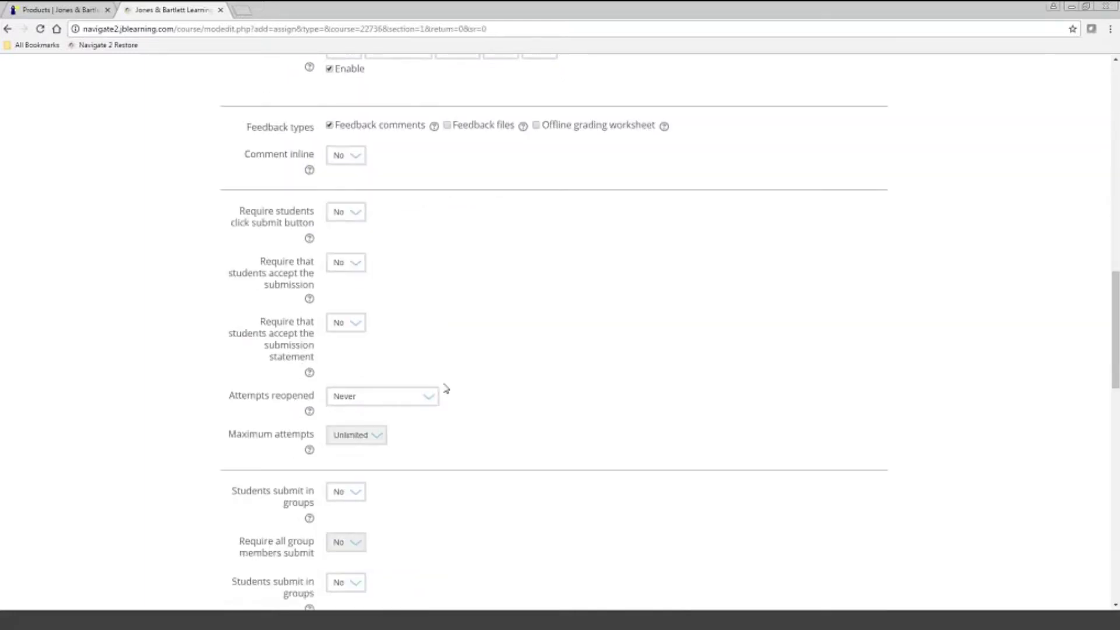
scroll(446, 388, down, 11)
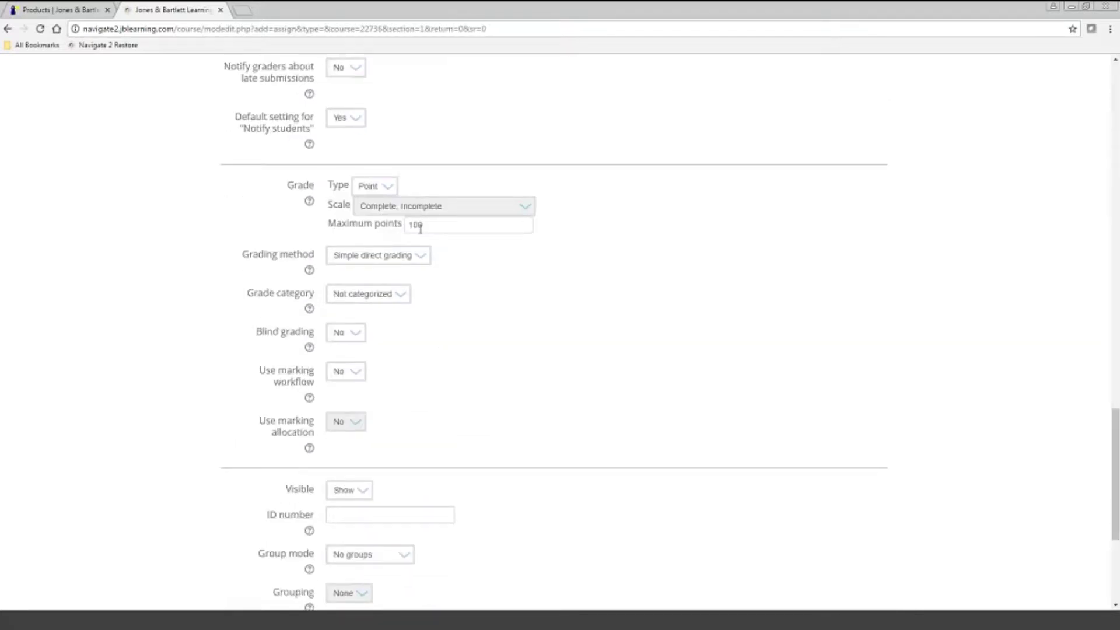
drag(443, 227, 392, 232)
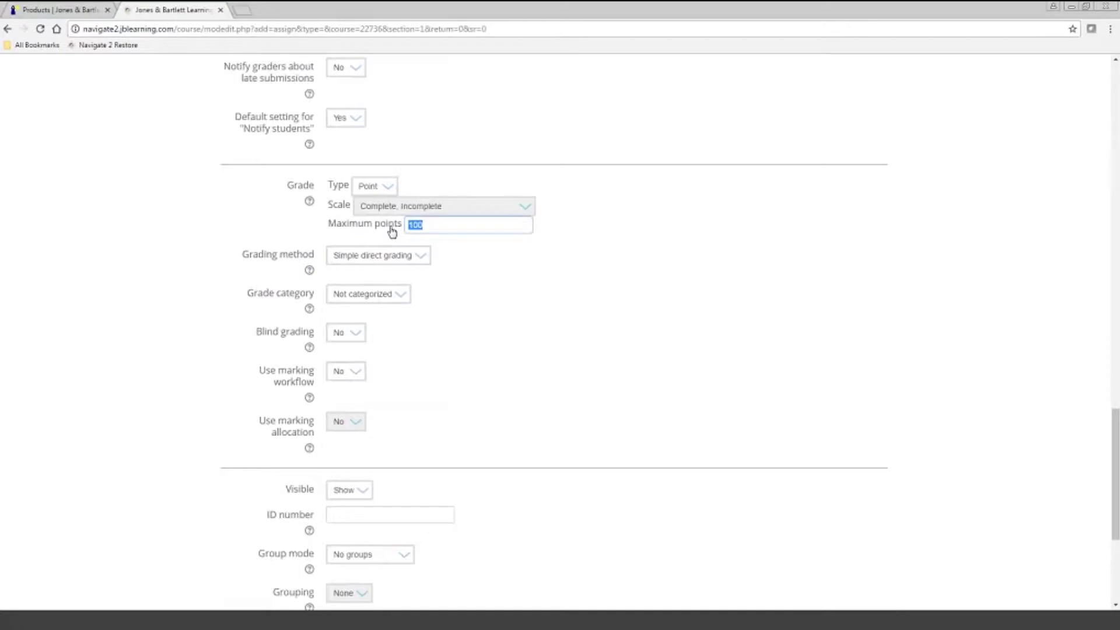
text(25)
scroll(466, 327, down, 5)
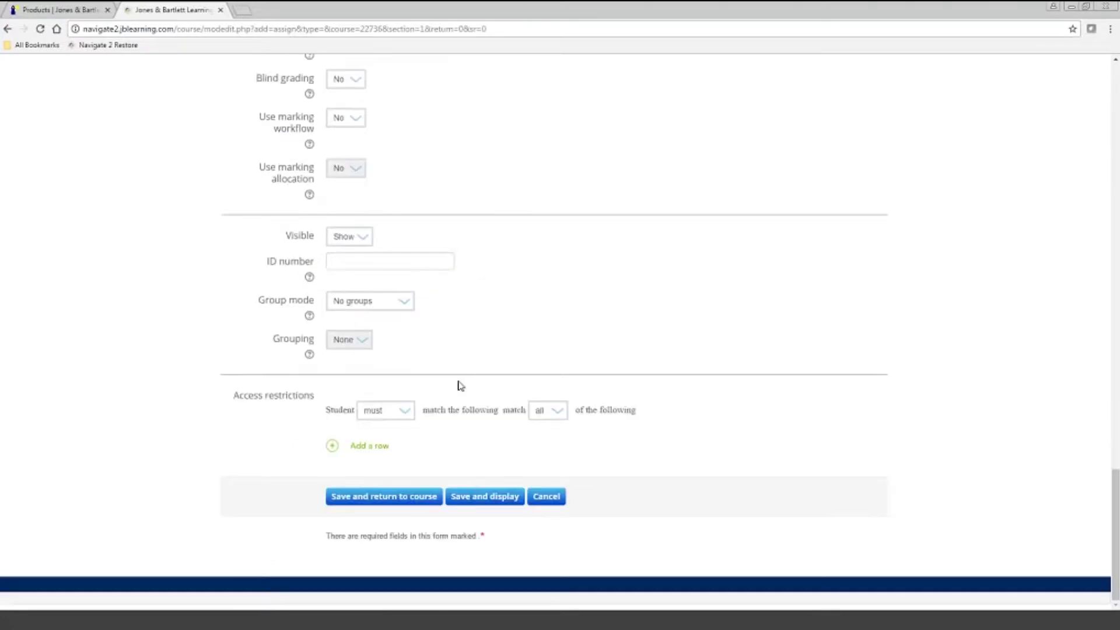
click(378, 497)
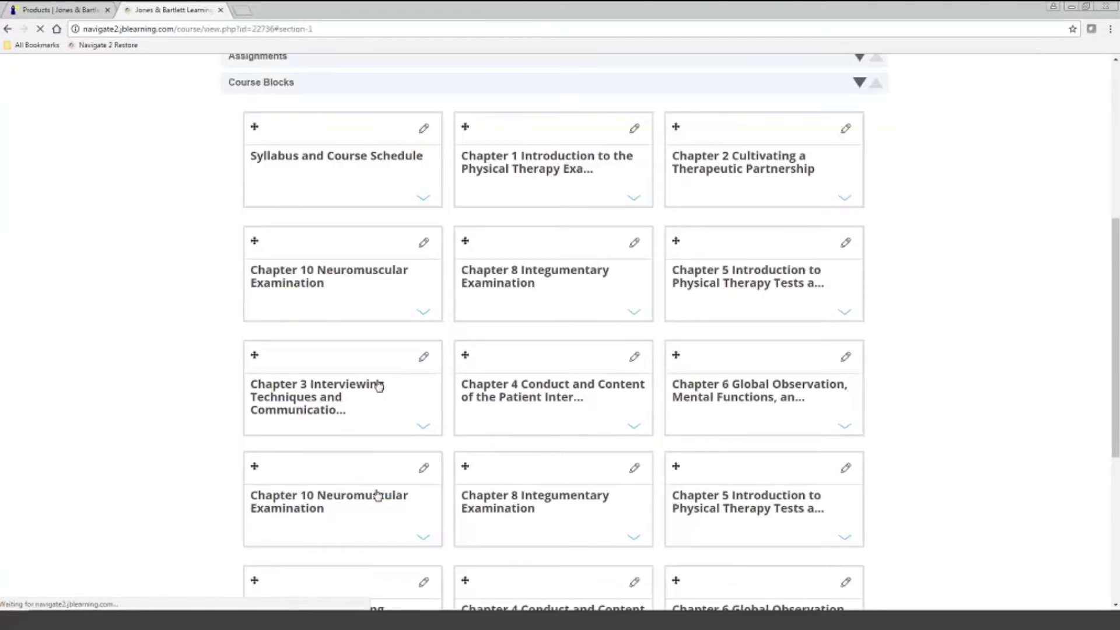
- Add a new Navigate 2 Assessment activity to the Syllabus and Course Schedule block
click(358, 198)
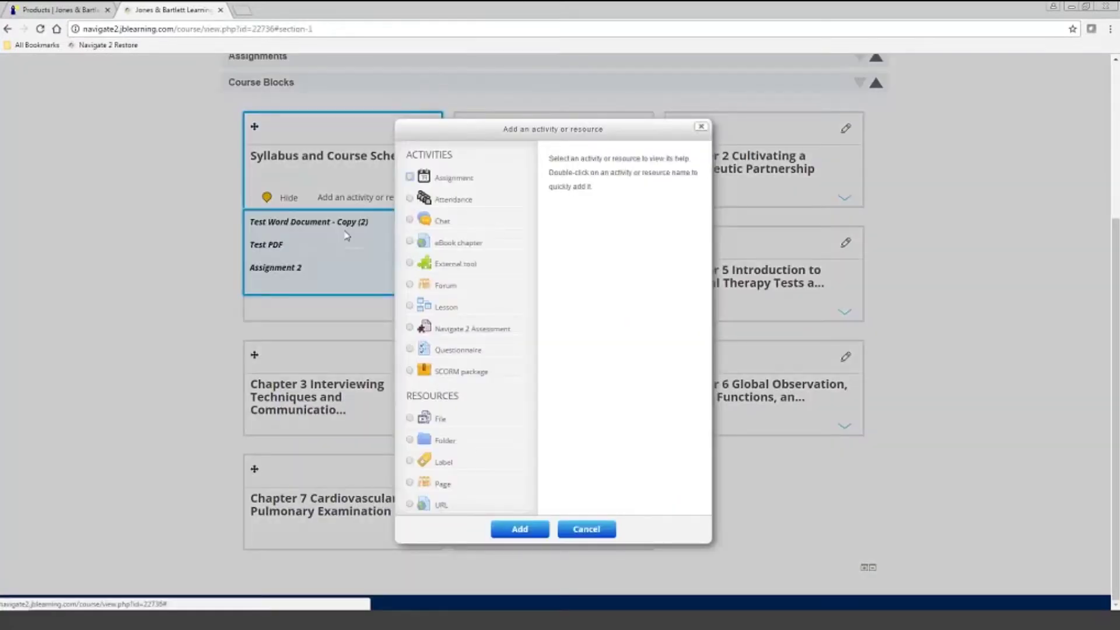
click(445, 289)
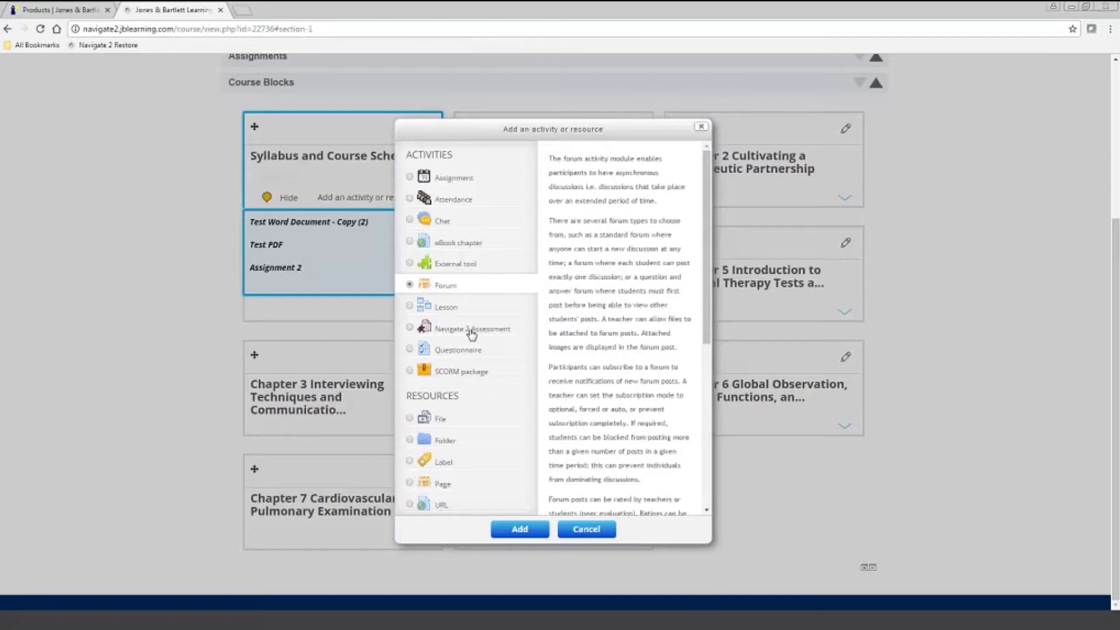
click(452, 331)
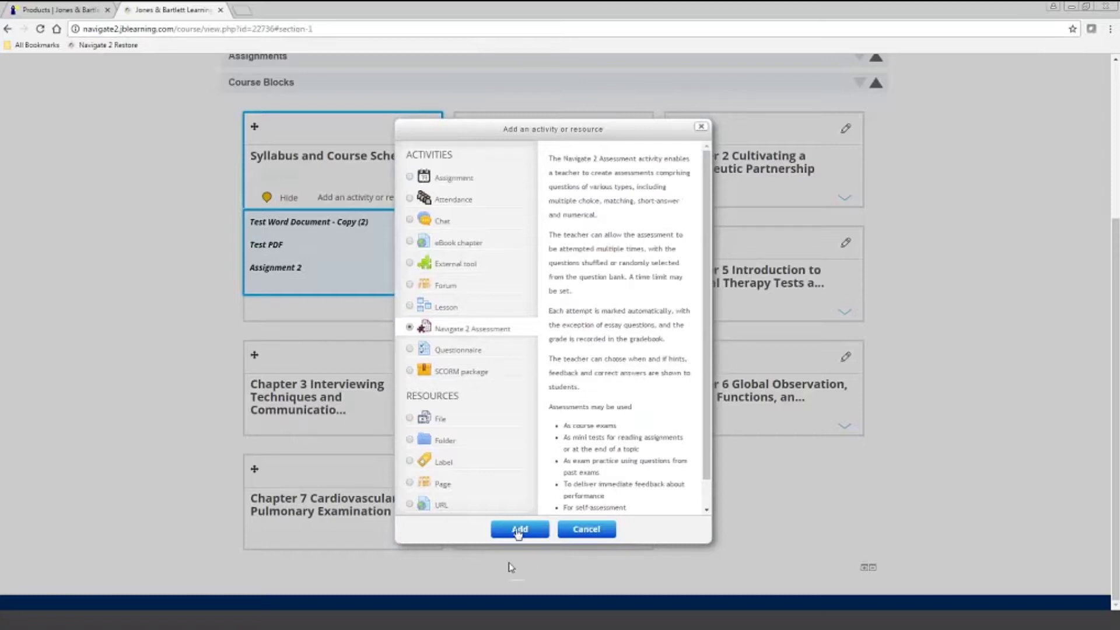
click(518, 530)
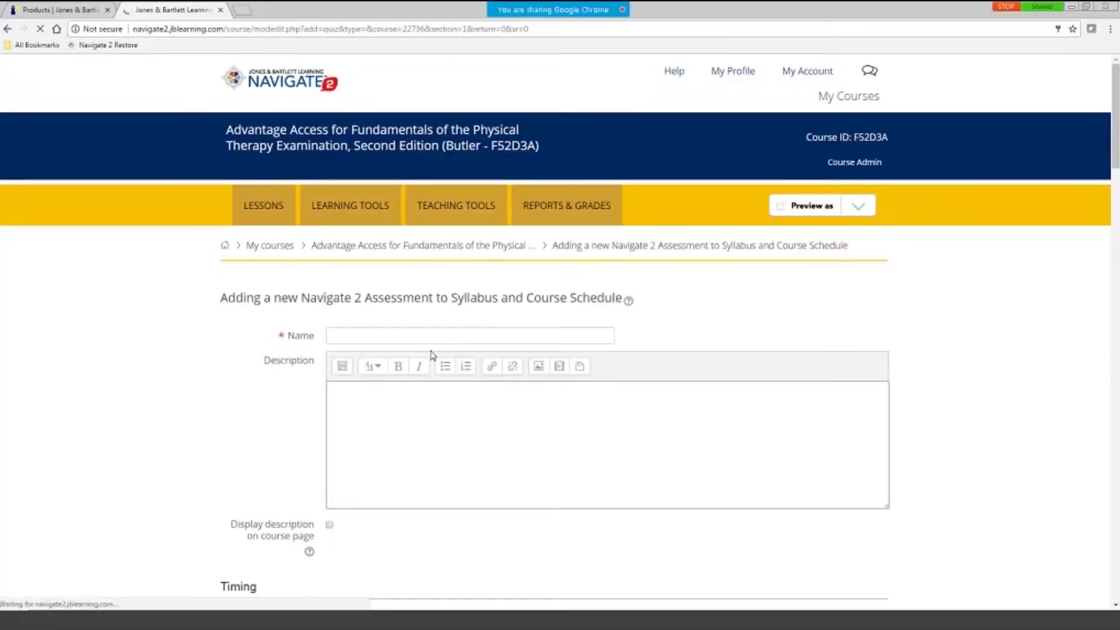
- Name the new assessment "Chapters 1 - 4", replacing the autofilled entry
double_click(420, 339)
key(BackSpace)
click(460, 467)
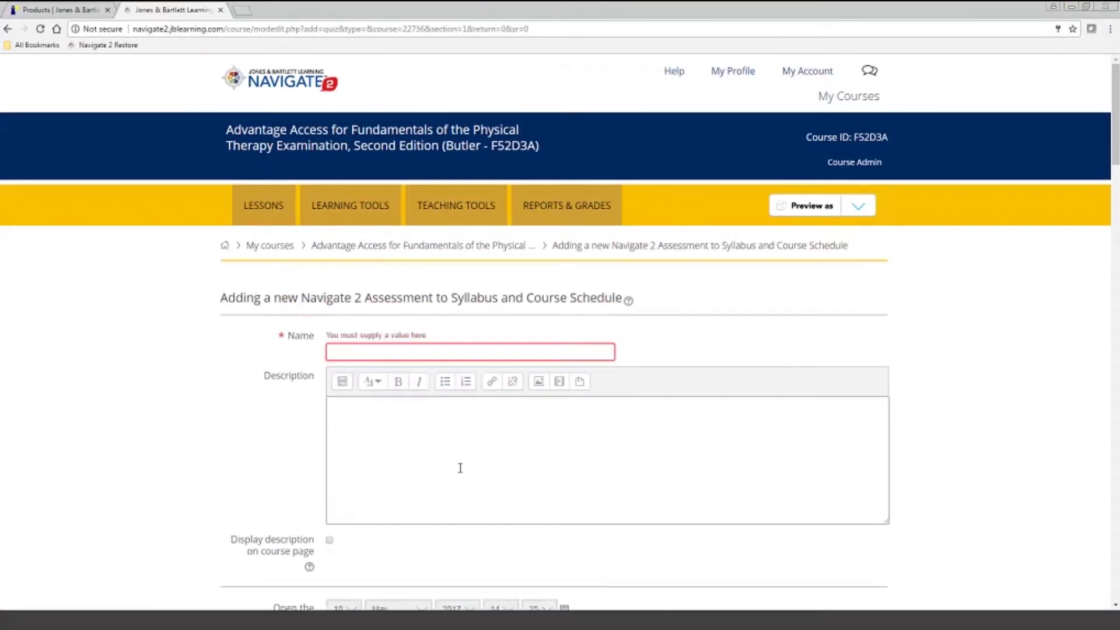
click(357, 355)
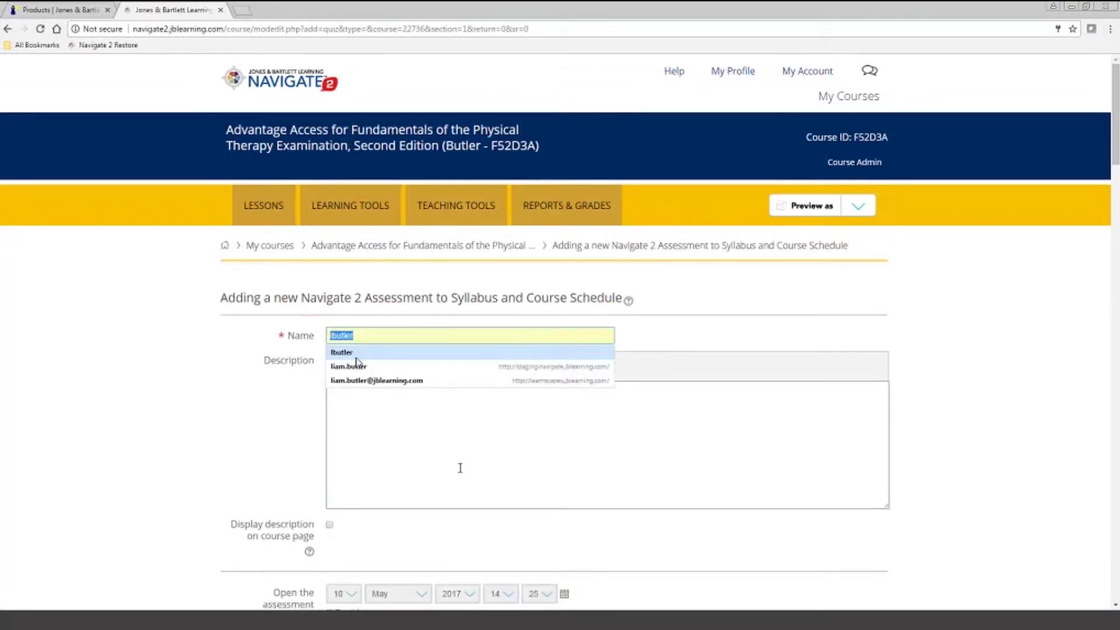
text(Chapters )
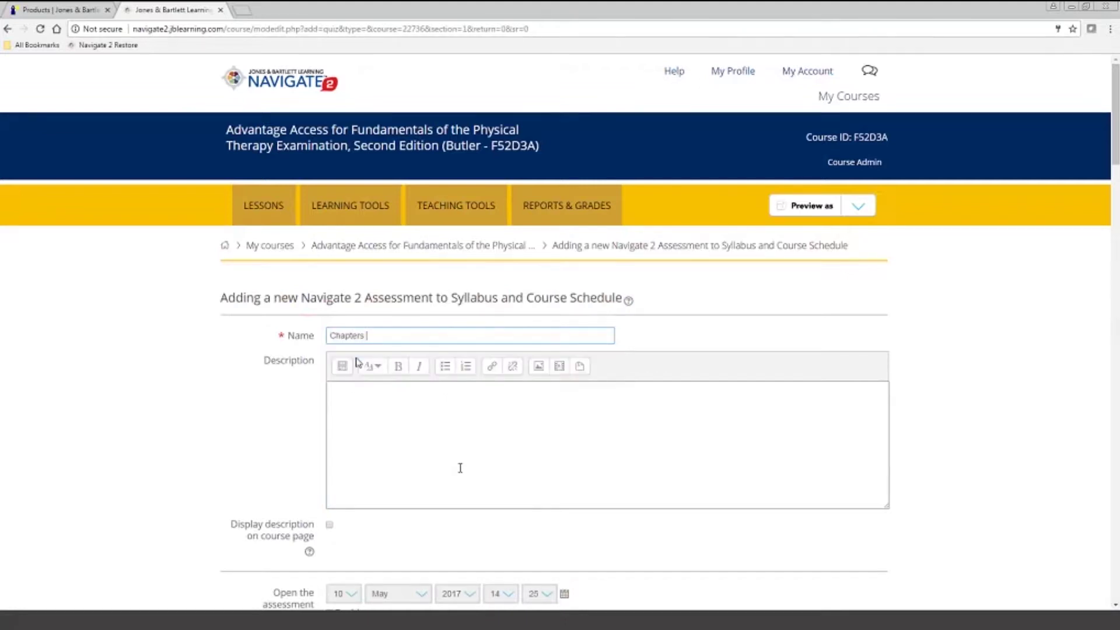
text(1 - 4)
- Enable the assessment's open and close dates, with the closing day set to 13 May 2017
scroll(304, 374, down, 2)
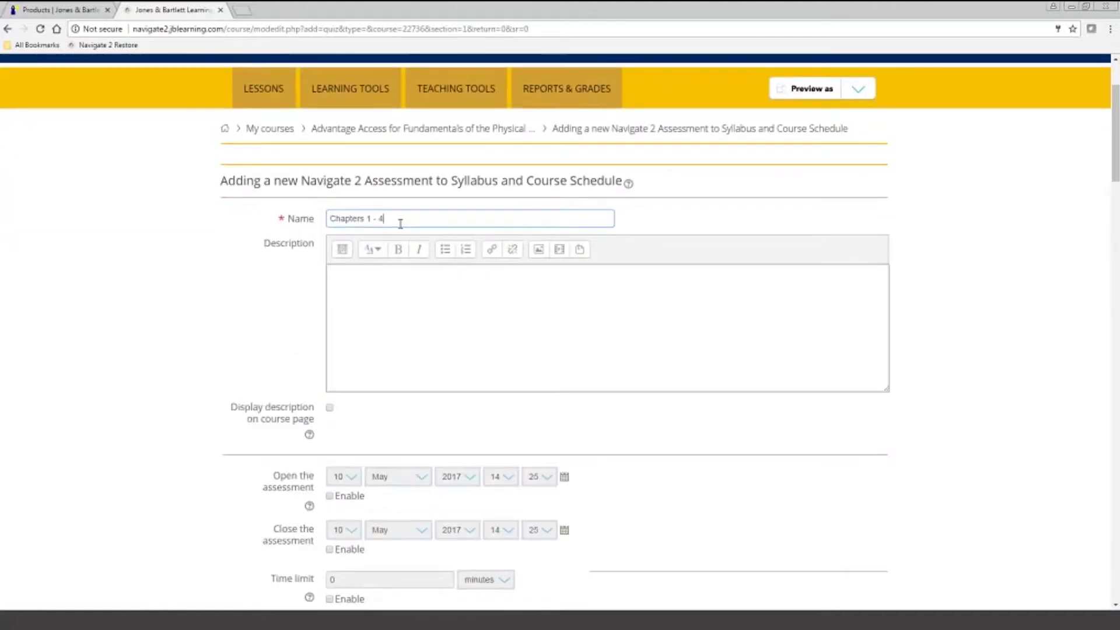
scroll(350, 379, down, 4)
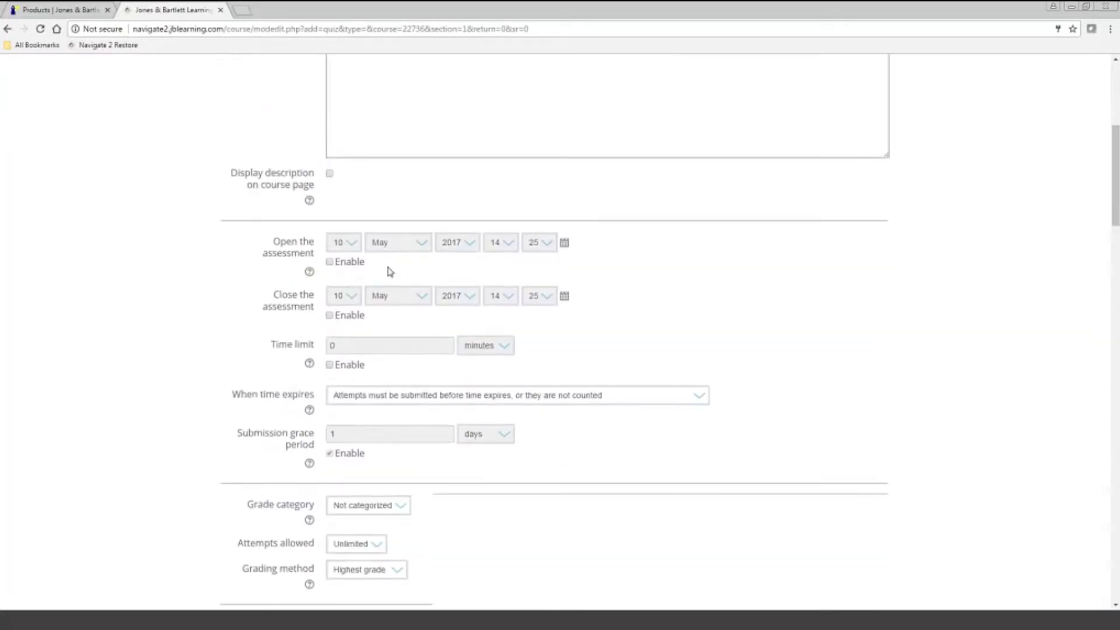
click(348, 262)
click(350, 315)
click(352, 296)
click(343, 439)
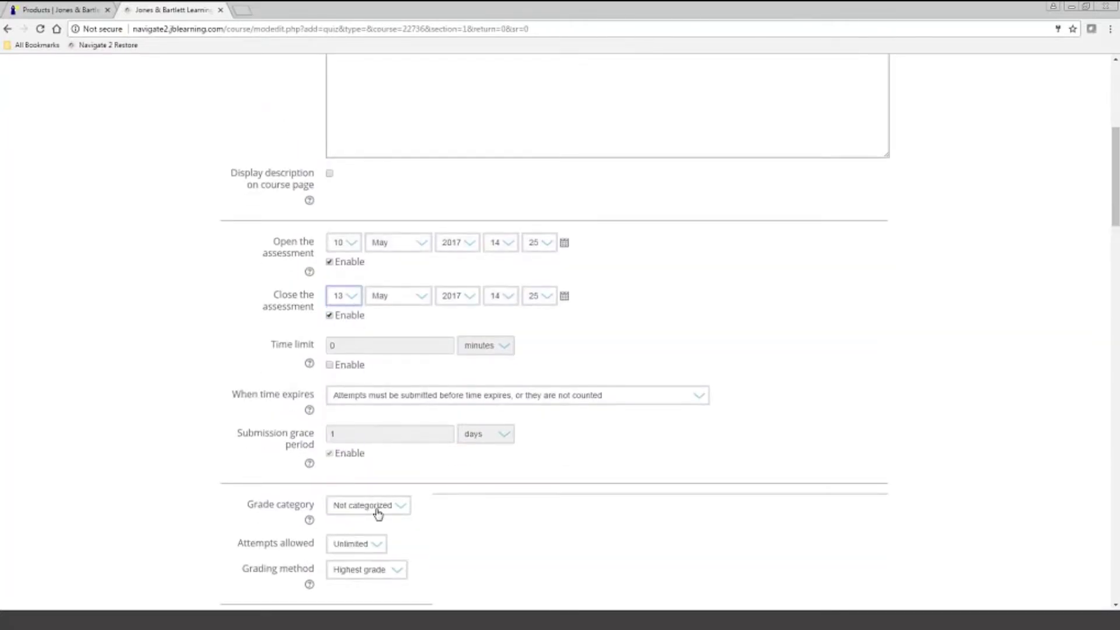
- Have open attempts submitted automatically when time expires, and set the attempts allowed to 3
scroll(356, 395, down, 1)
click(367, 338)
click(369, 353)
scroll(210, 318, down, 3)
click(354, 309)
key(Escape)
key(3)
- Review the question order, question behavior and feedback settings, then save and display the assessment
scroll(408, 363, down, 2)
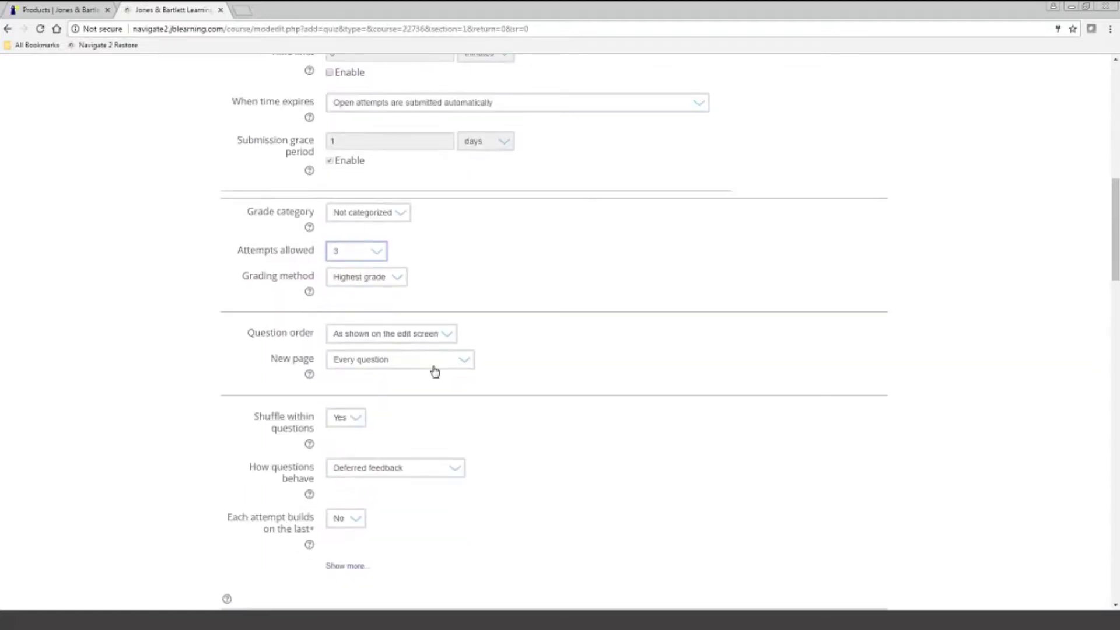
click(365, 277)
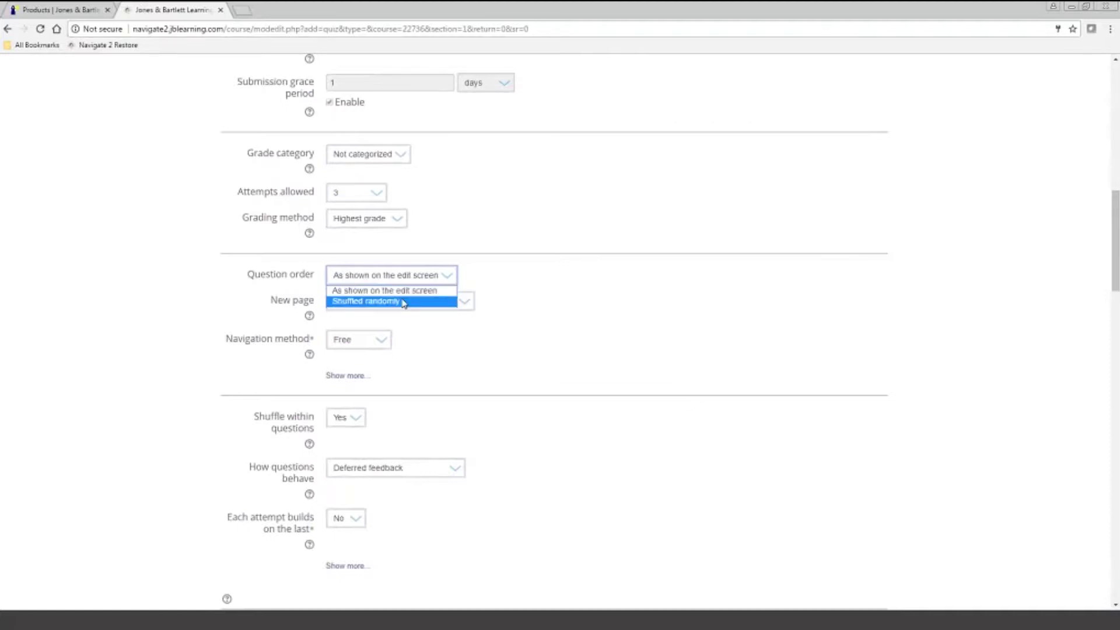
key(Escape)
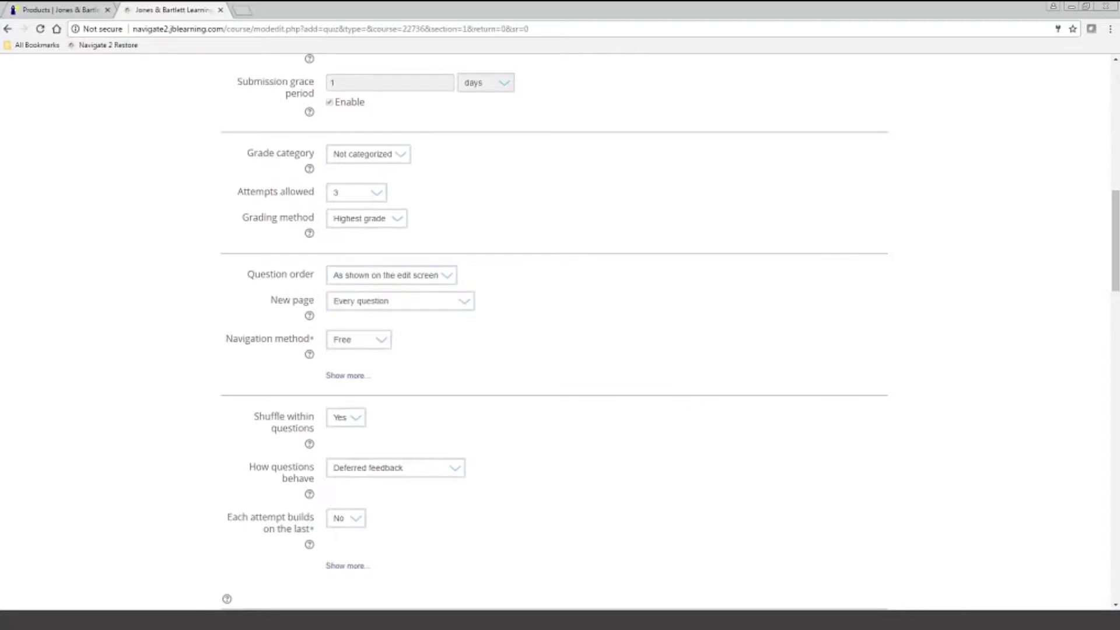
scroll(425, 365, down, 3)
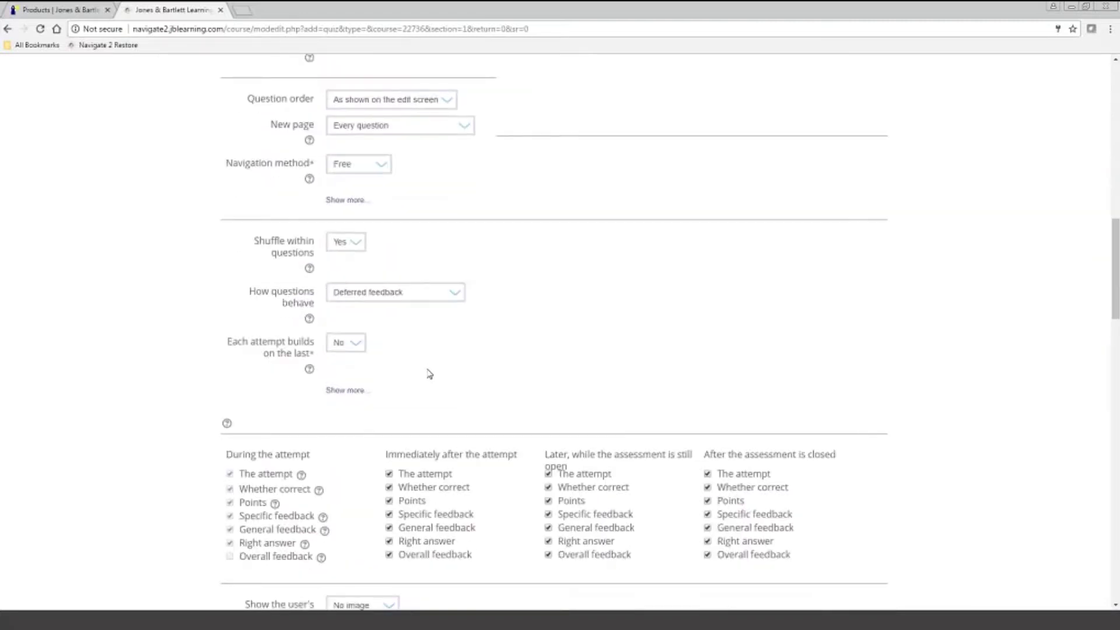
scroll(429, 373, down, 1)
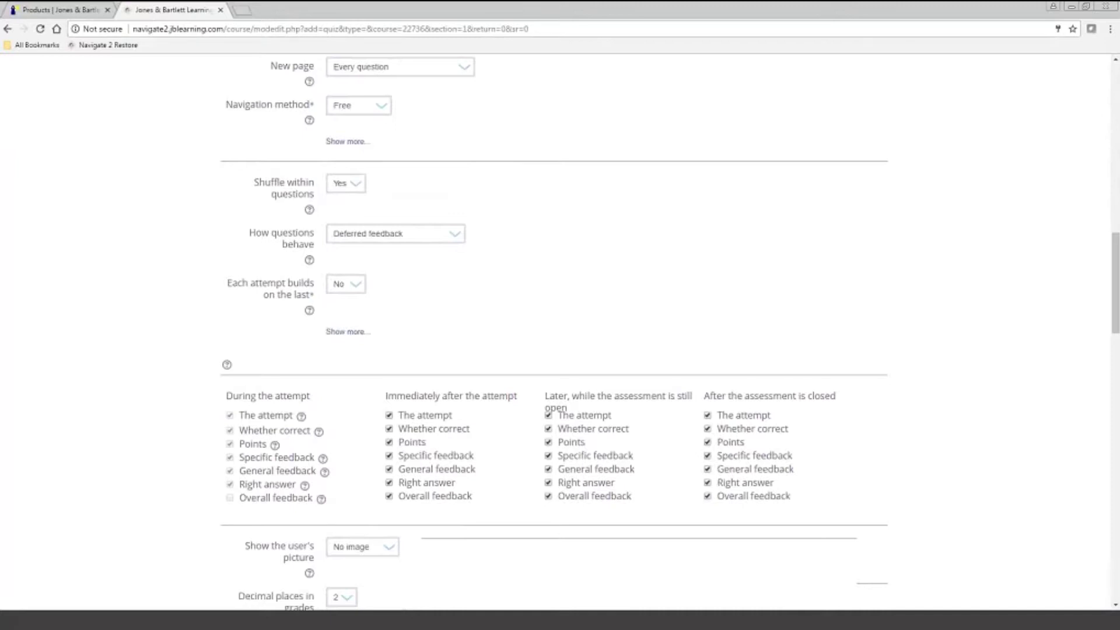
drag(1115, 282, 1115, 549)
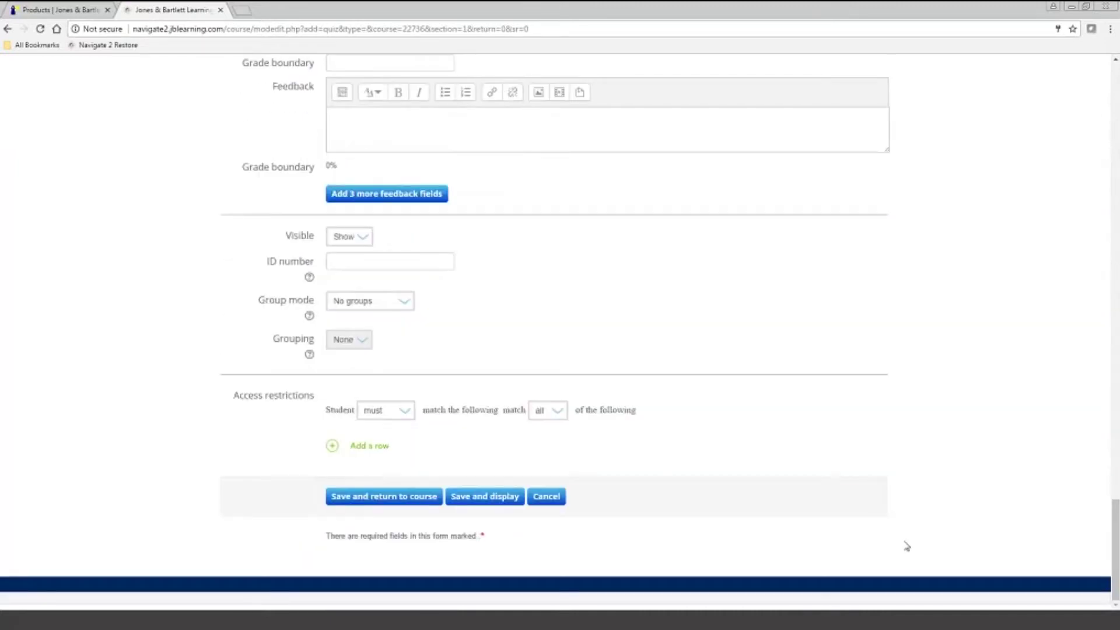
click(482, 498)
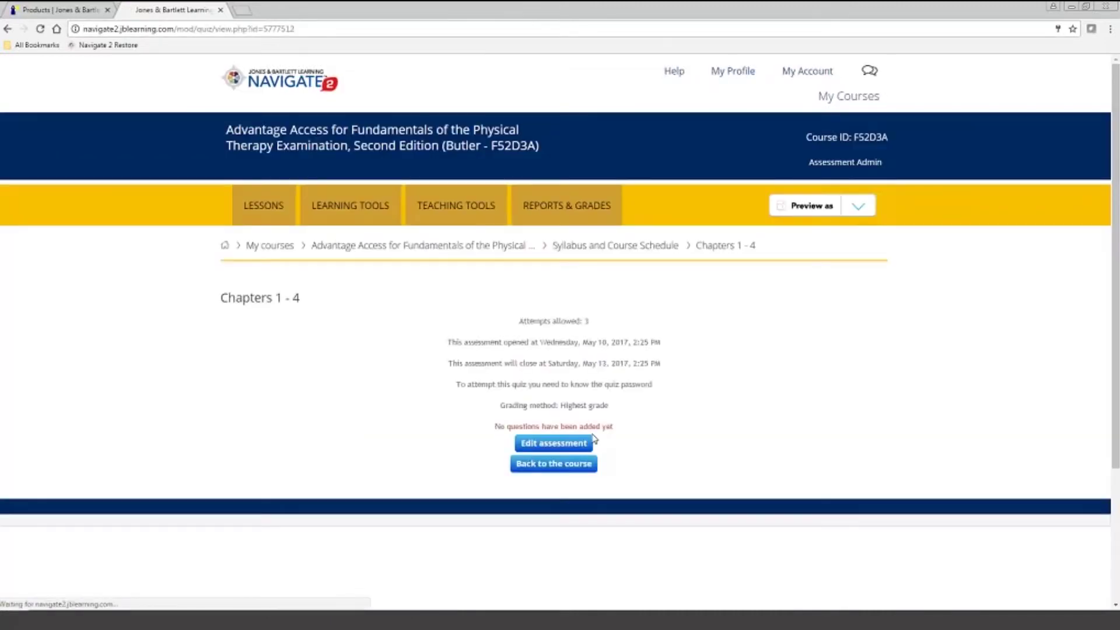
- Open the assessment for editing and select the "Chapter 01 - Quiz" category in the question bank
click(553, 445)
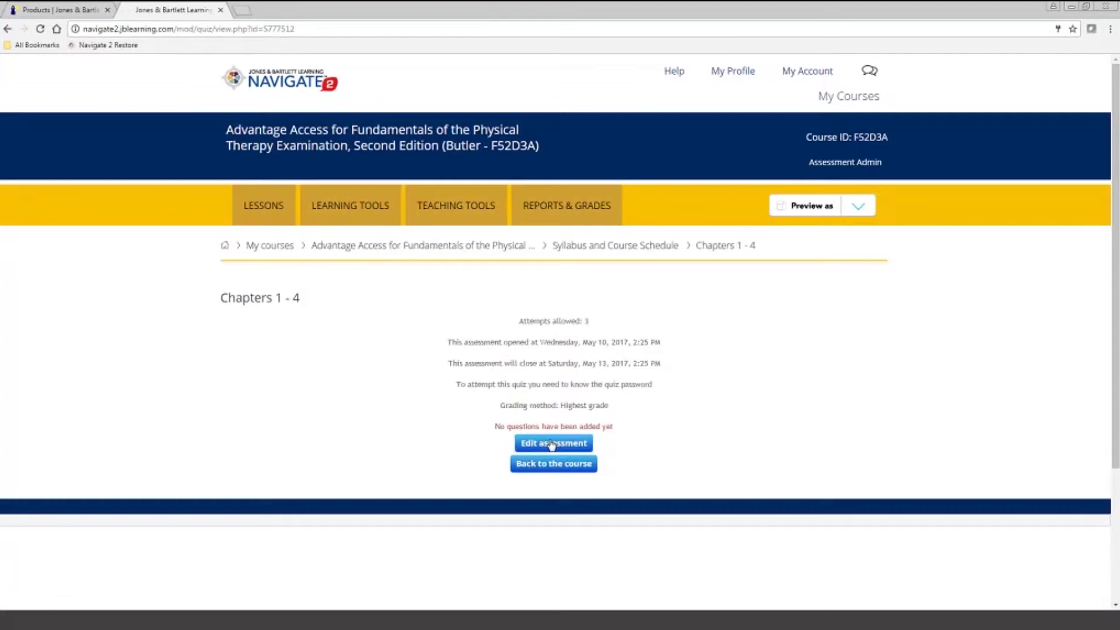
scroll(801, 318, down, 2)
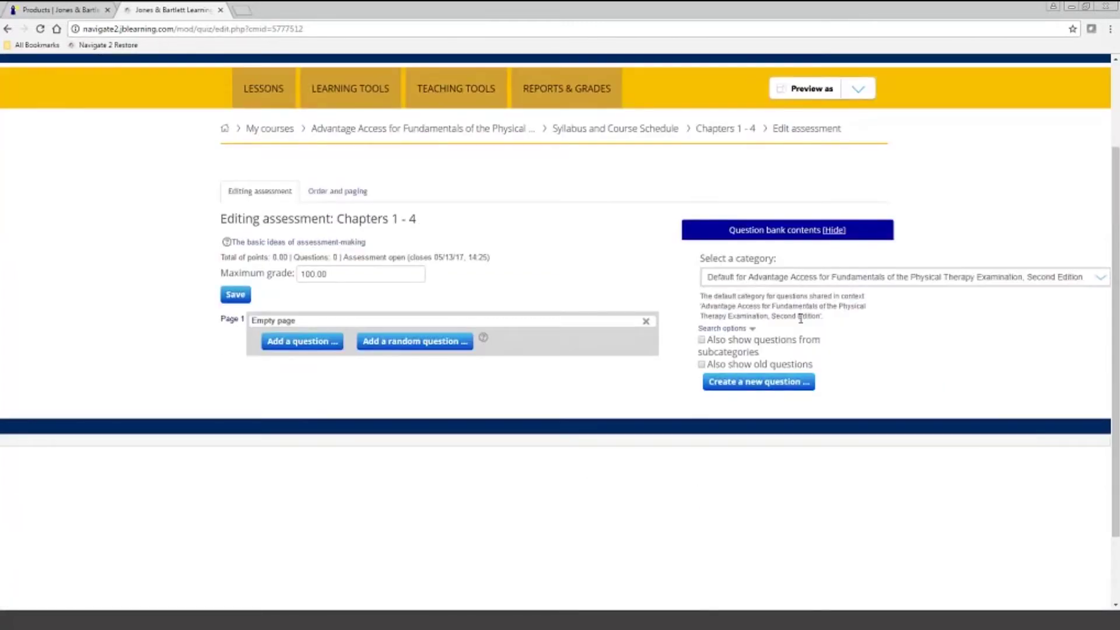
click(798, 276)
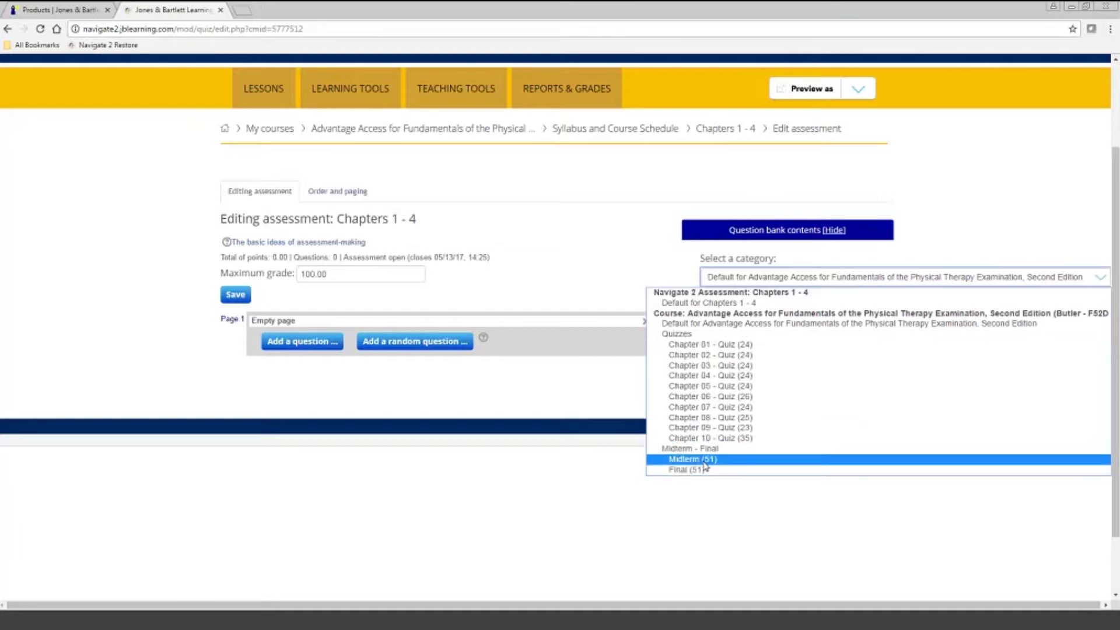
click(721, 344)
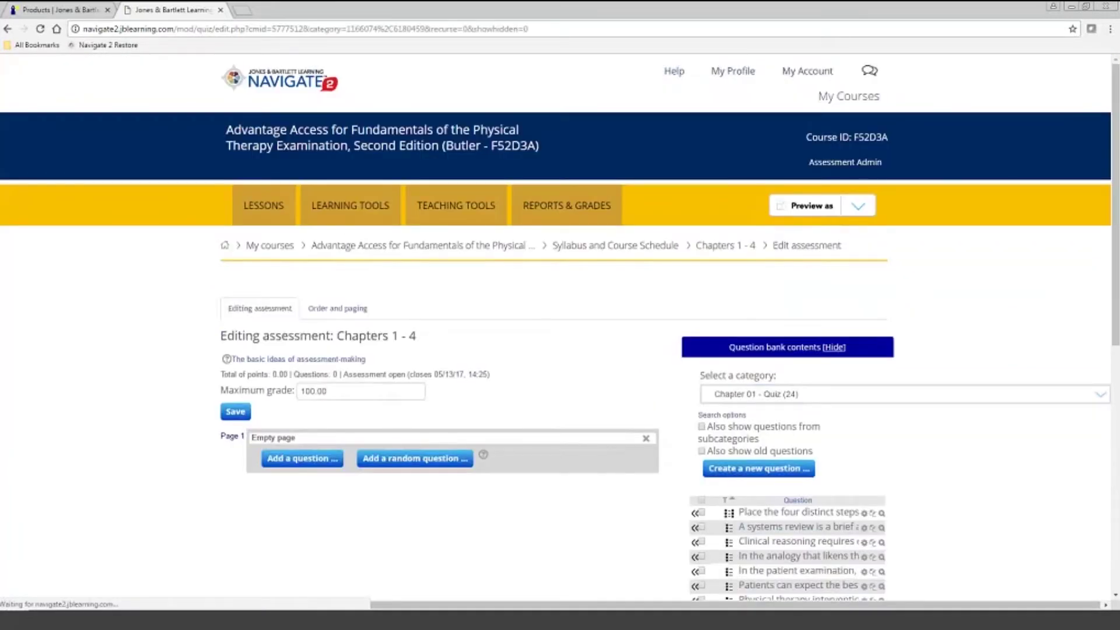
- Preview the question on the four steps of patient evaluation, then examine the systems review question's text, choices and grades without saving changes
scroll(758, 446, down, 5)
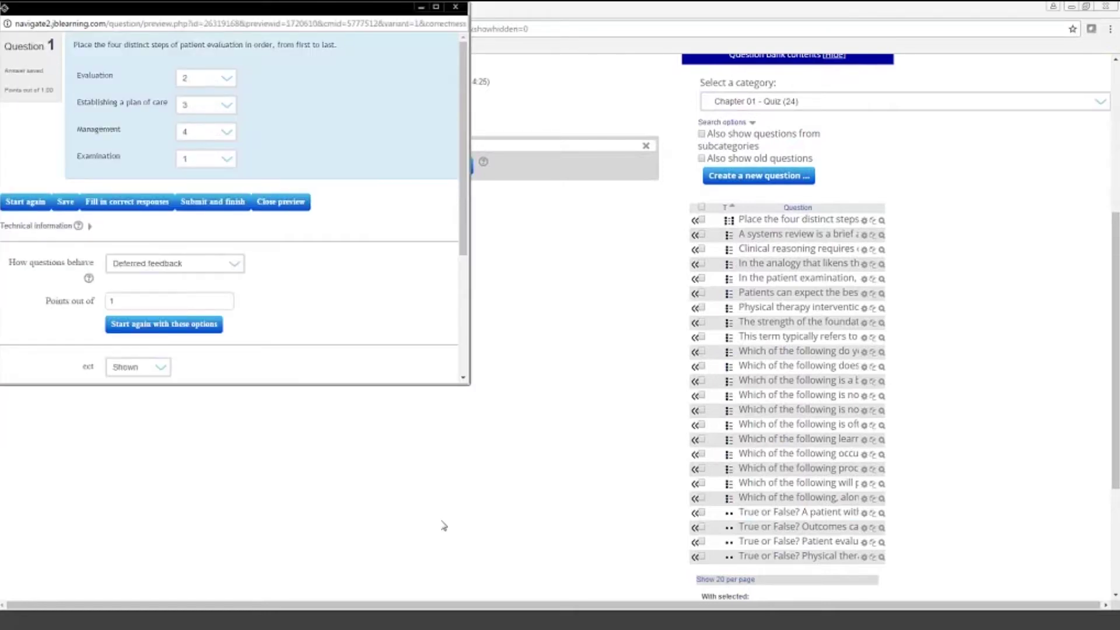
click(456, 7)
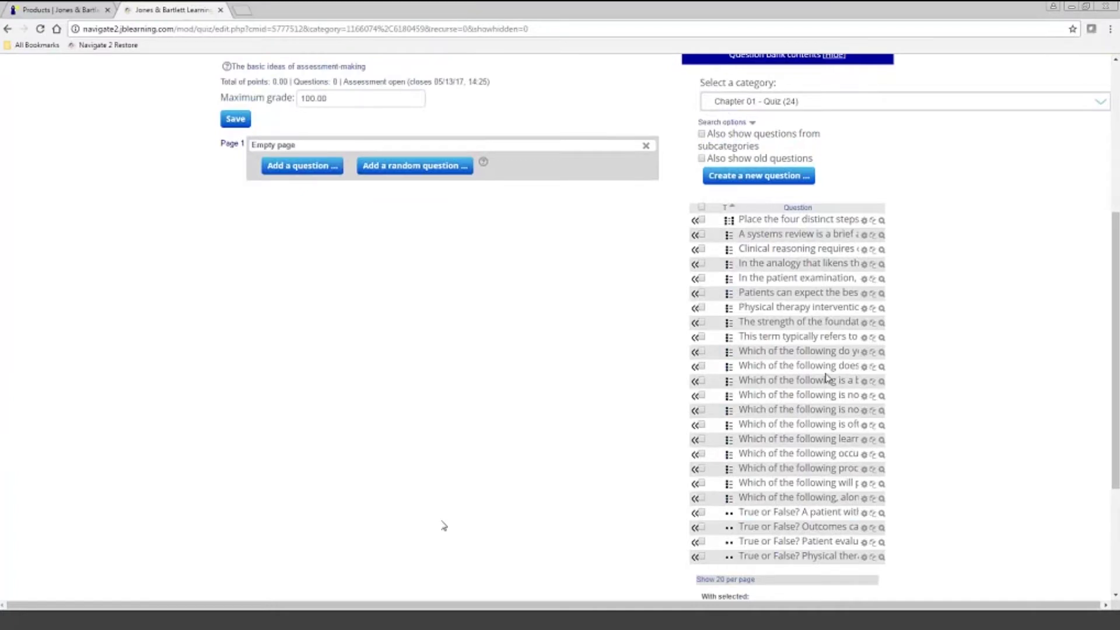
click(864, 236)
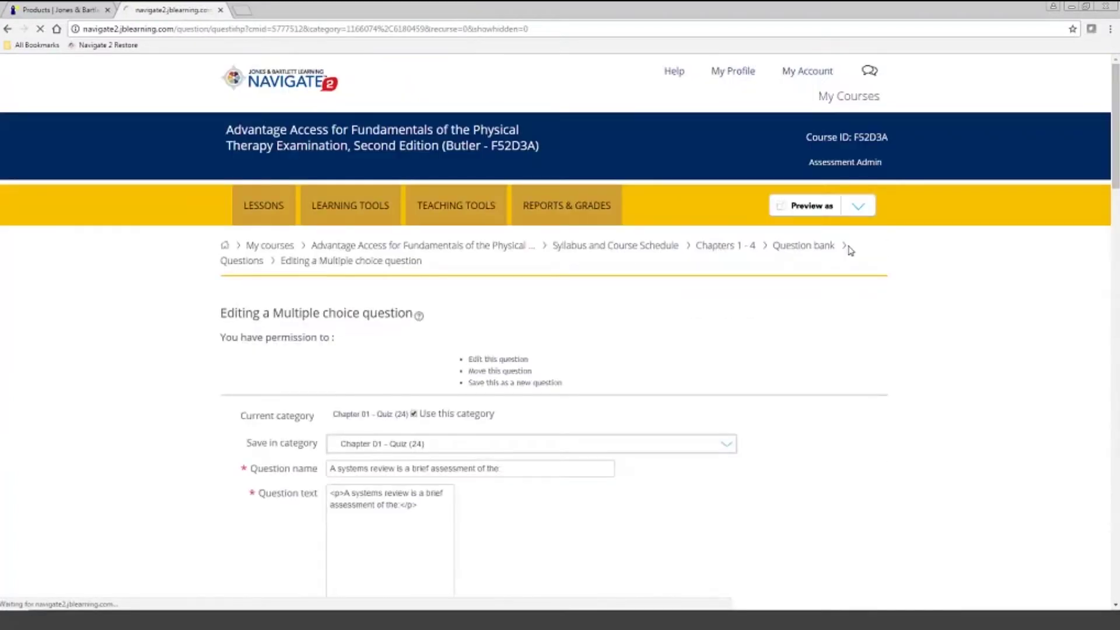
scroll(517, 405, down, 2)
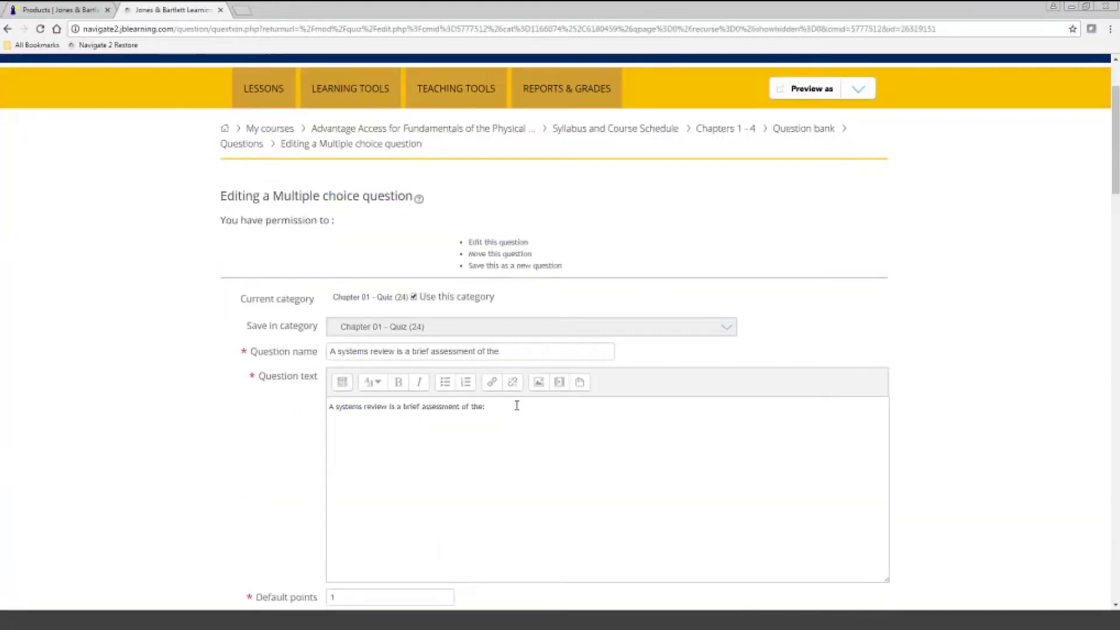
scroll(517, 406, down, 2)
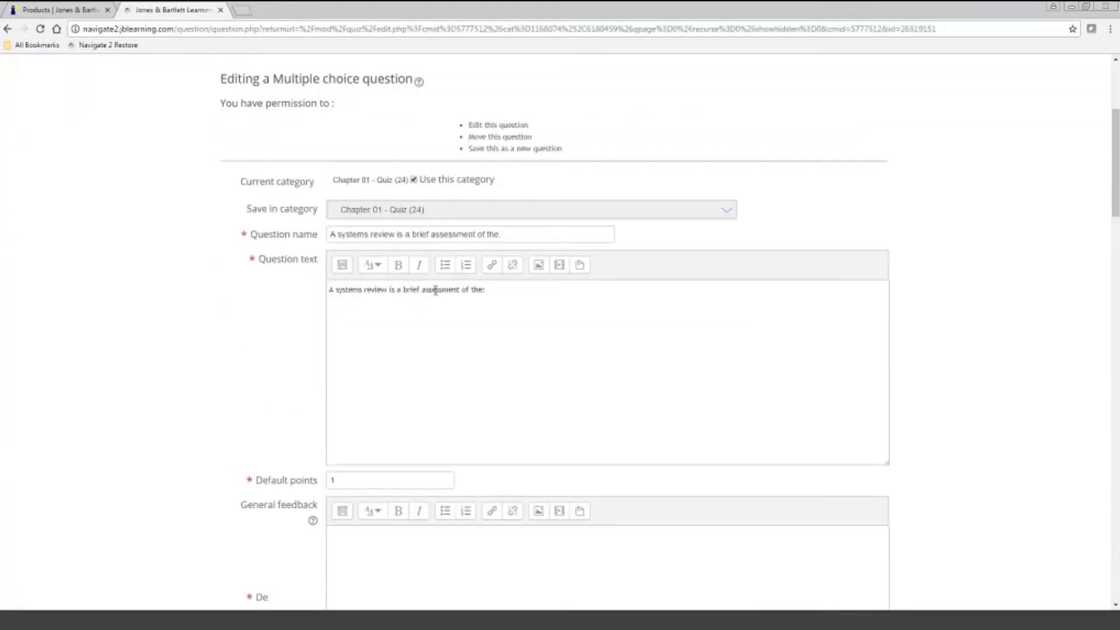
scroll(465, 460, down, 10)
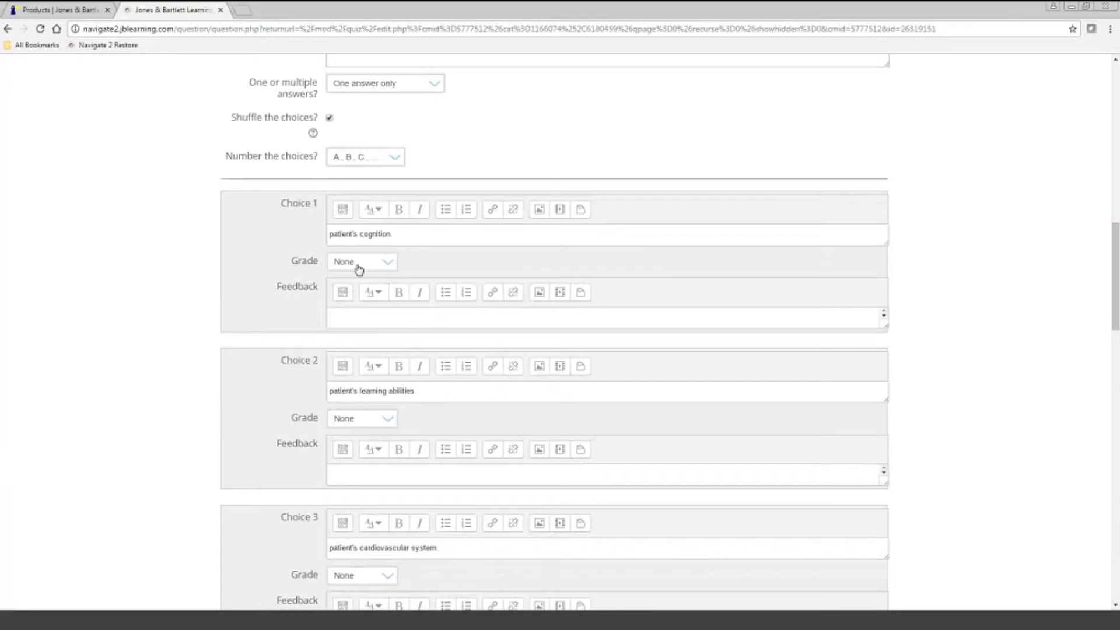
scroll(352, 430, down, 5)
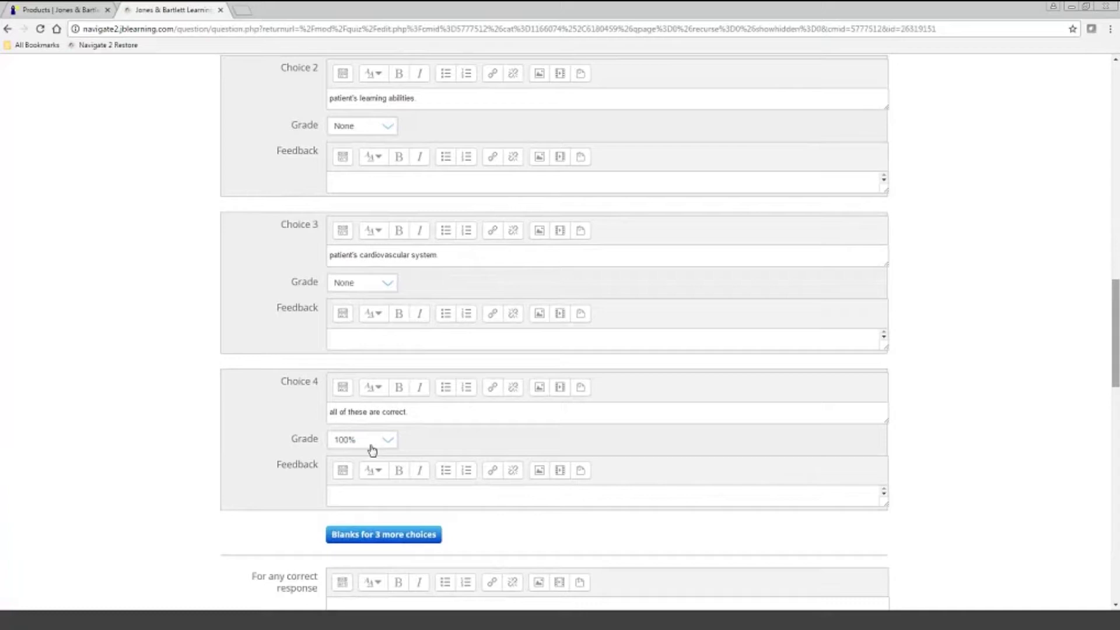
scroll(372, 449, down, 15)
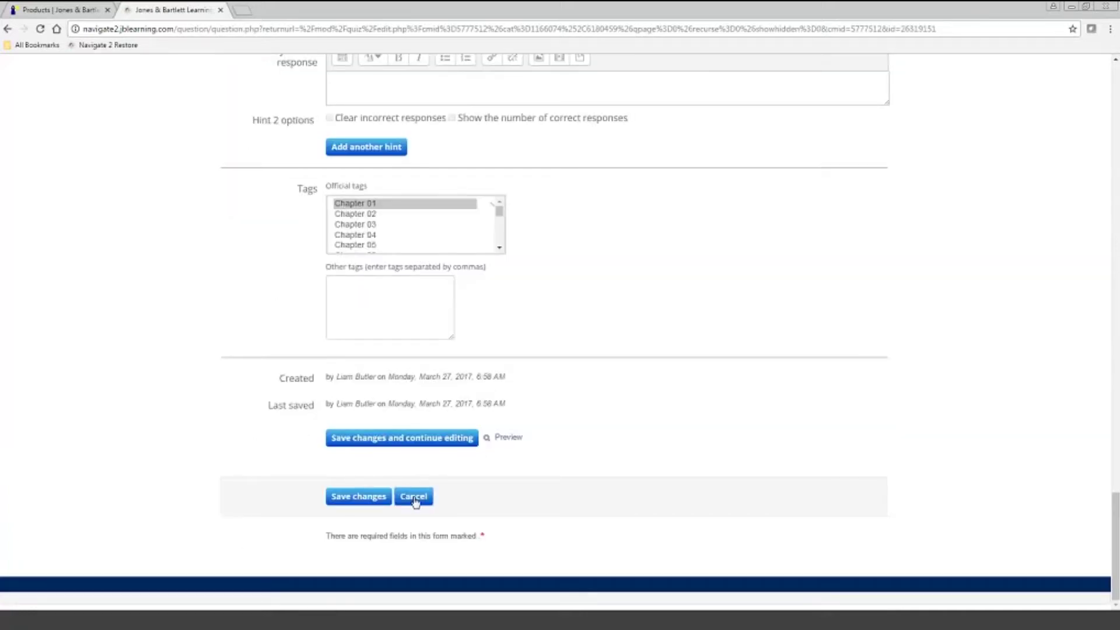
click(413, 496)
- Add five Chapter 01 multiple-choice questions to the assessment, from "A systems review is a brief" through "Patients can expect the best"
scroll(598, 453, down, 3)
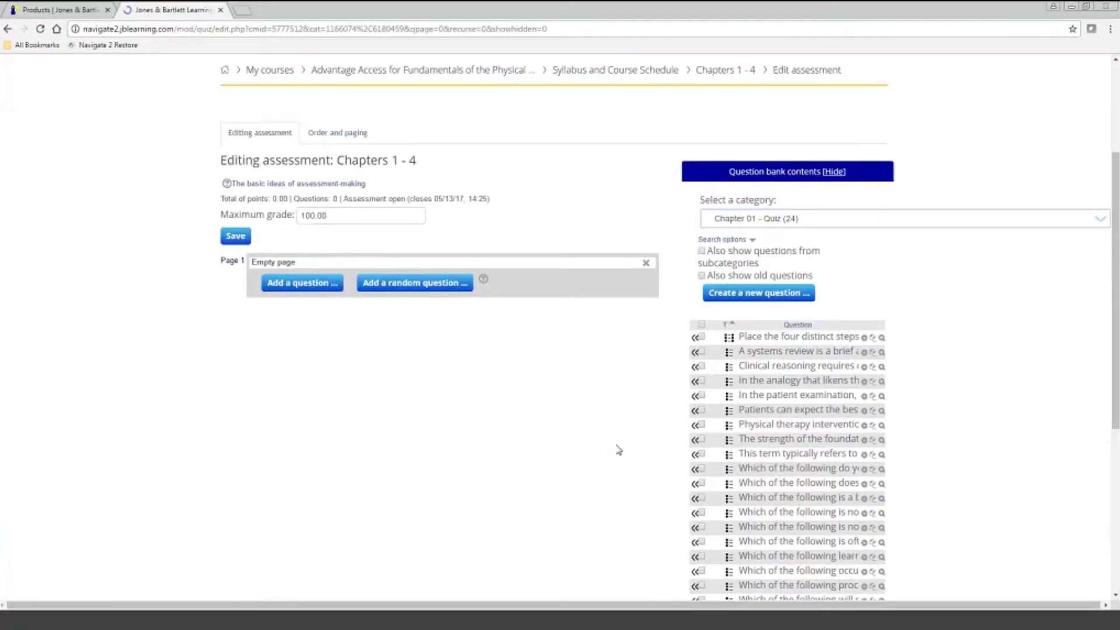
click(702, 338)
click(702, 338)
click(702, 381)
click(702, 395)
click(702, 410)
scroll(618, 500, down, 3)
click(736, 552)
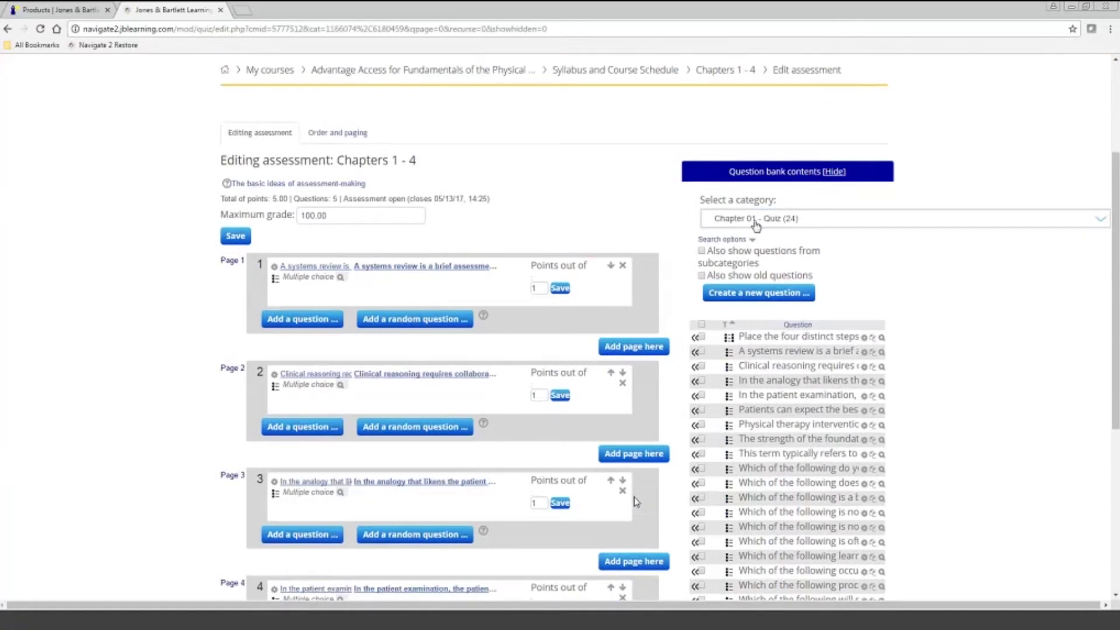
- Add five questions from the "Chapter 02 - Quiz" category, from "How much time does it take" through "Which is the largest contrib..."
click(756, 225)
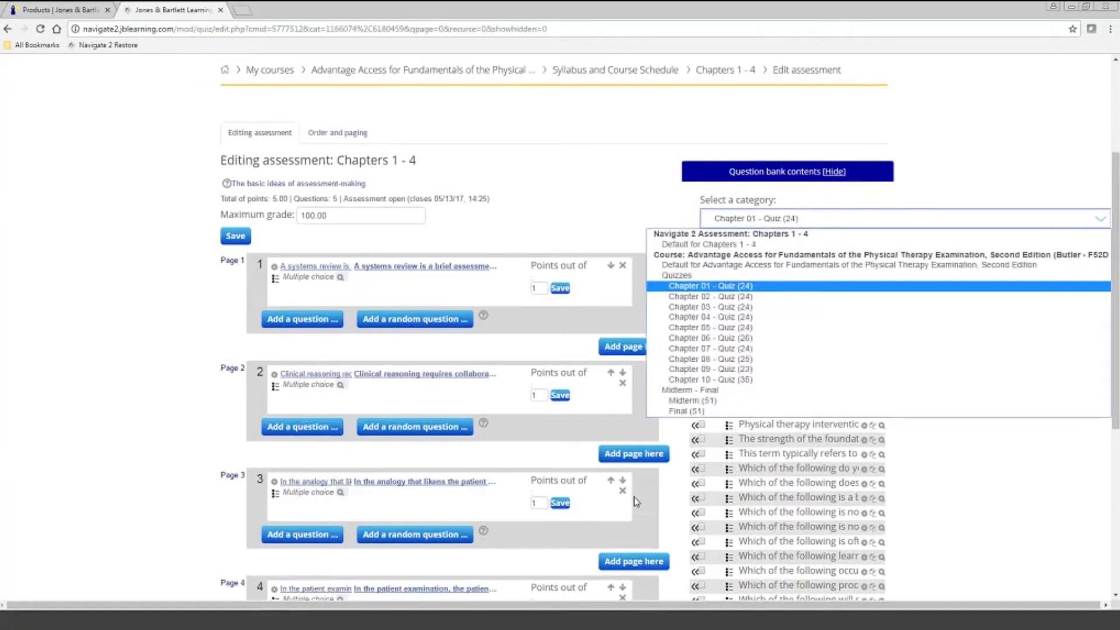
click(729, 297)
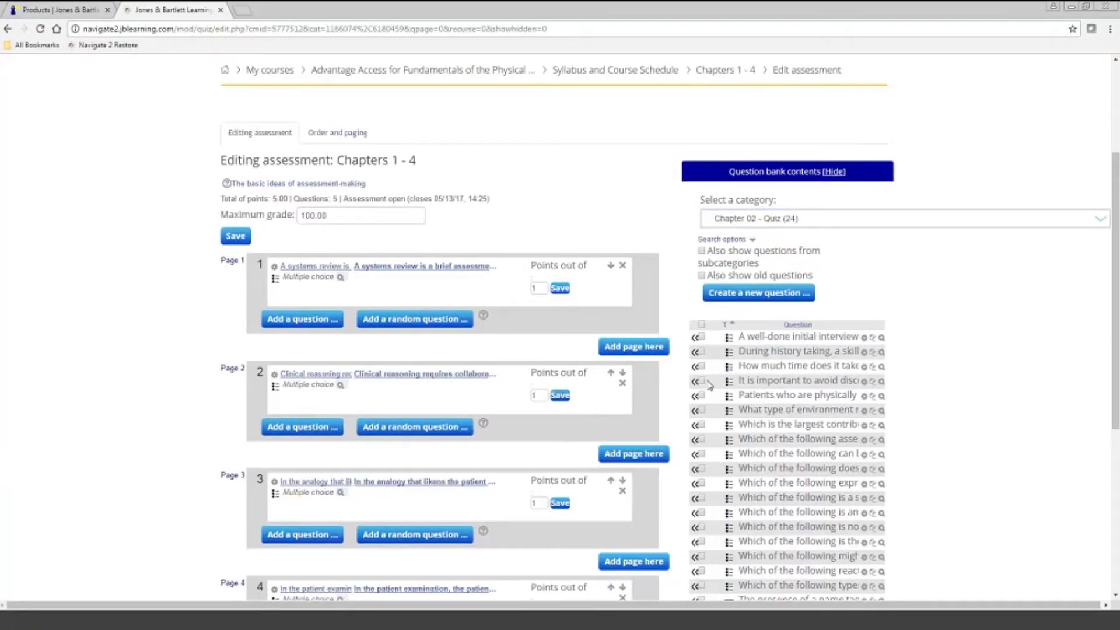
click(702, 366)
click(701, 381)
click(701, 396)
click(702, 410)
click(702, 425)
scroll(753, 489, down, 4)
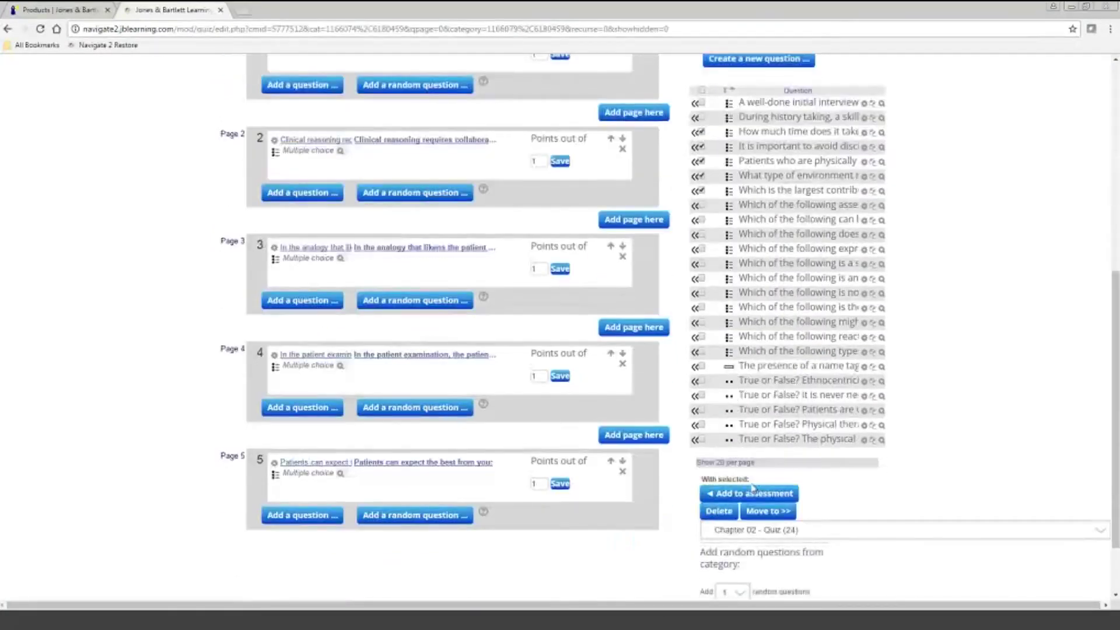
click(753, 491)
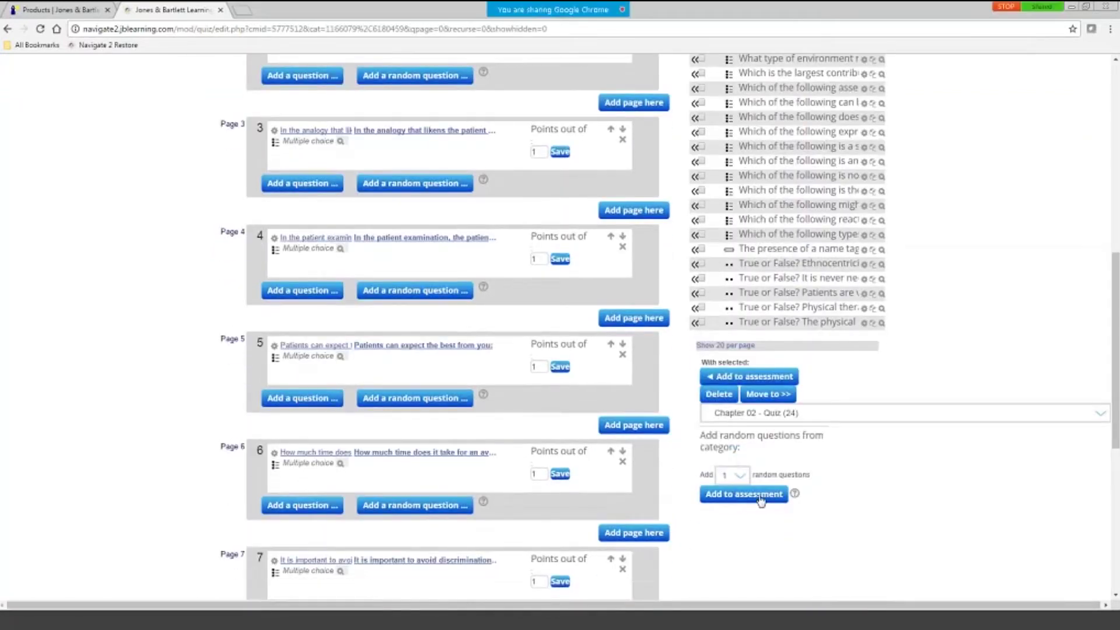
- Add five random questions from the "Chapter 02 - Quiz" category to the assessment
click(733, 475)
click(756, 559)
click(749, 494)
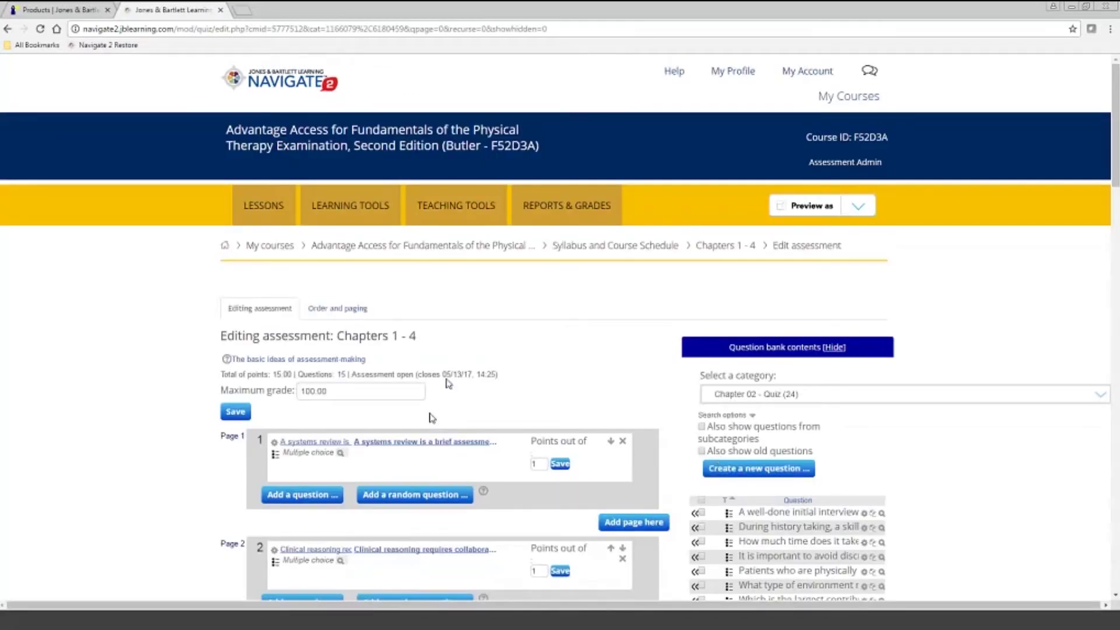
- Start a user override for the Chapters 1 - 4 assessment, choosing the first listed student and enabling a 60-minute time limit
click(844, 163)
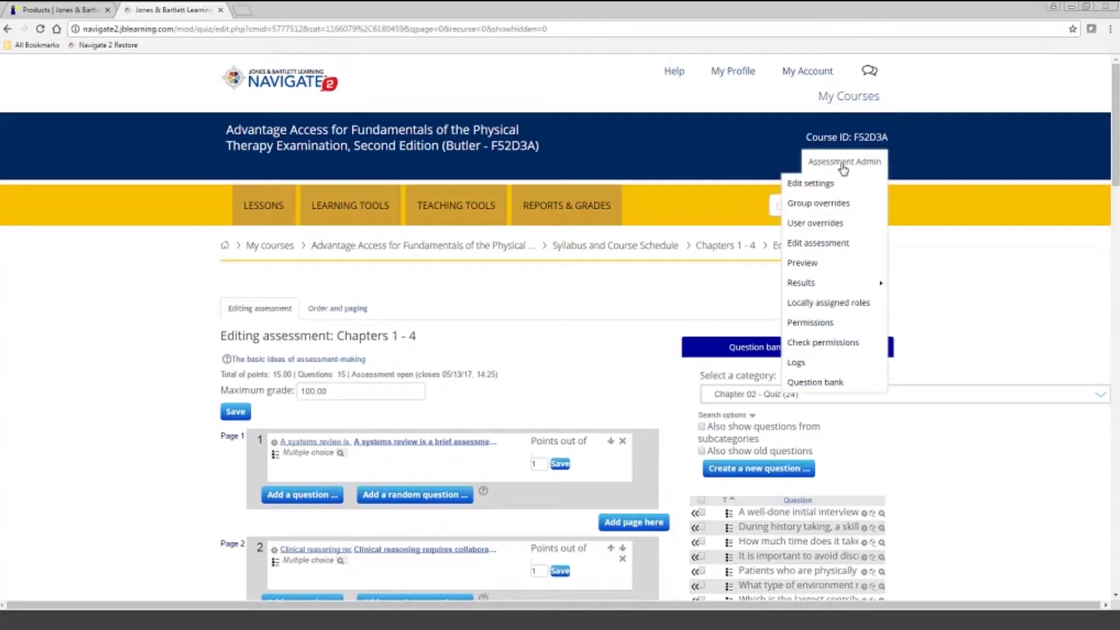
click(806, 227)
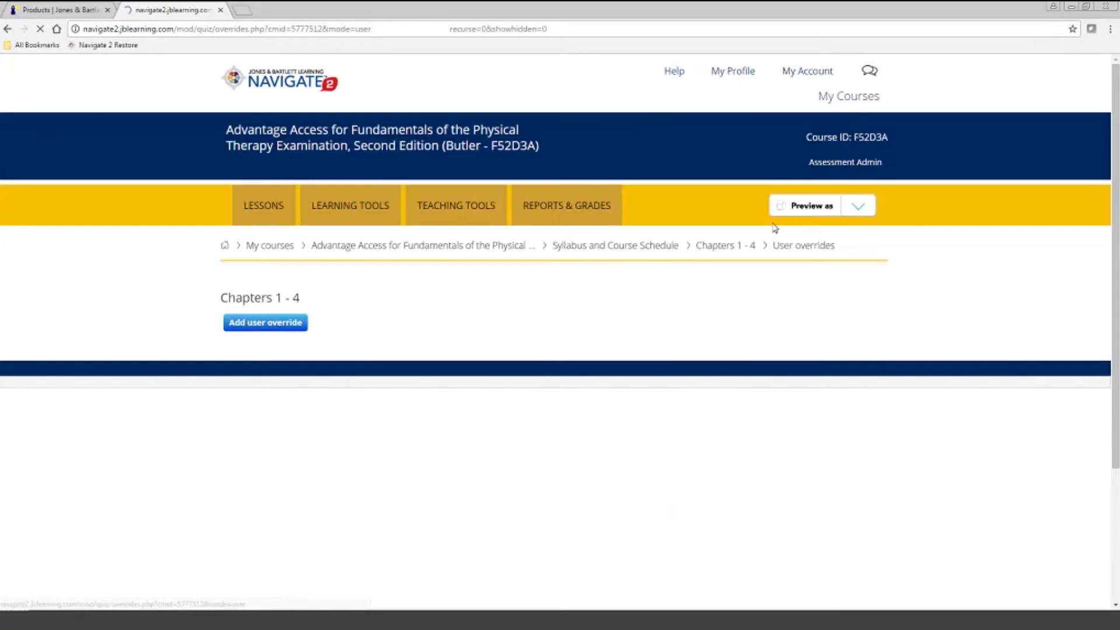
click(265, 323)
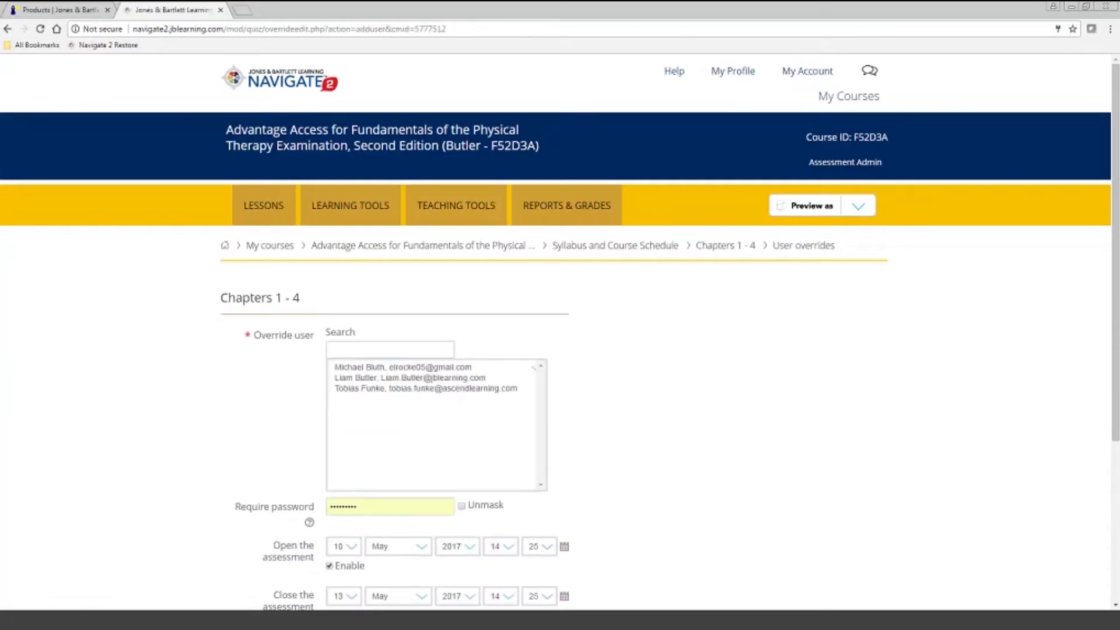
scroll(195, 445, down, 3)
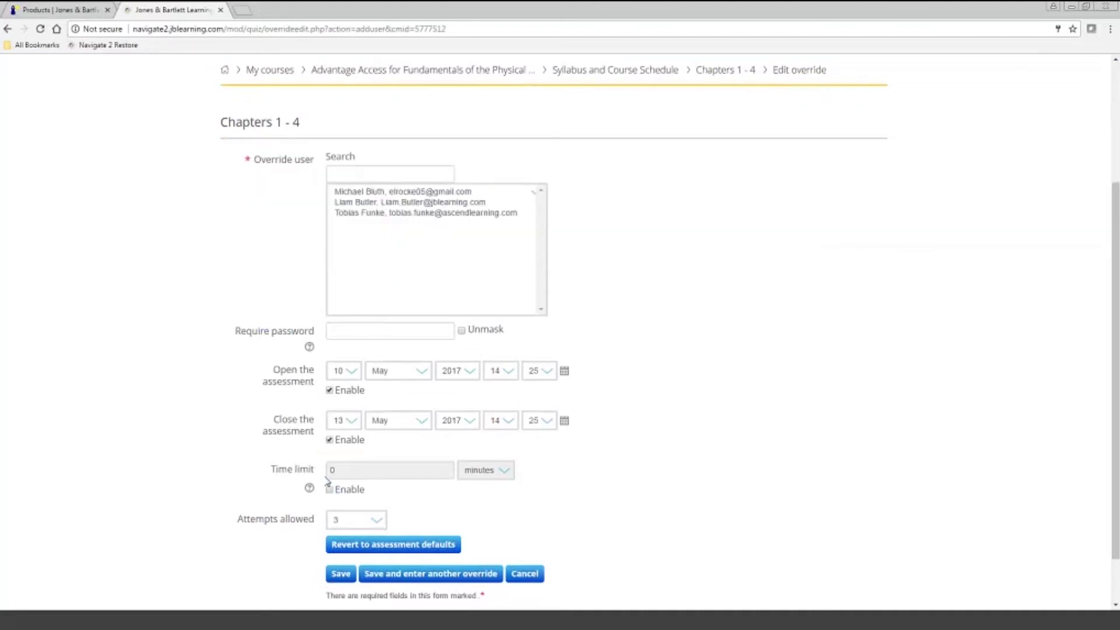
click(329, 489)
click(331, 470)
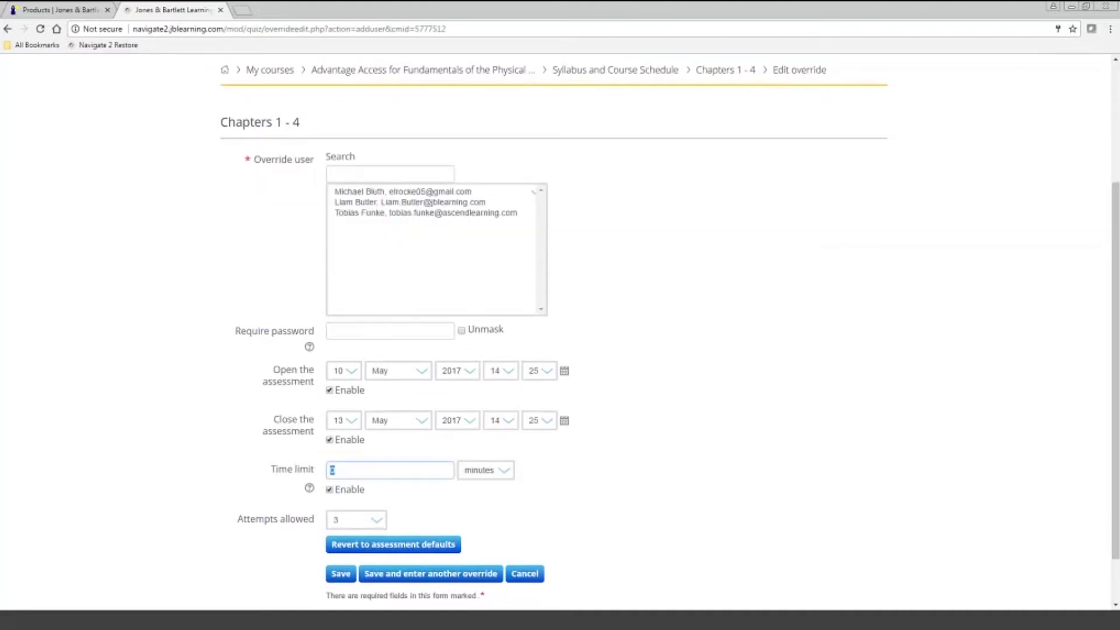
click(353, 192)
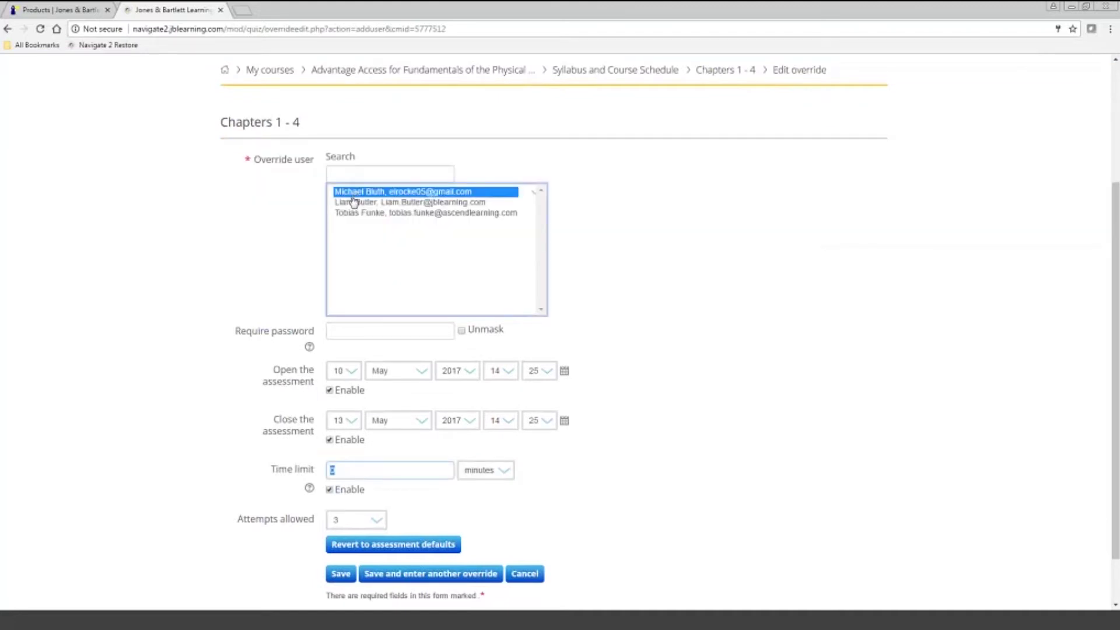
text(60)
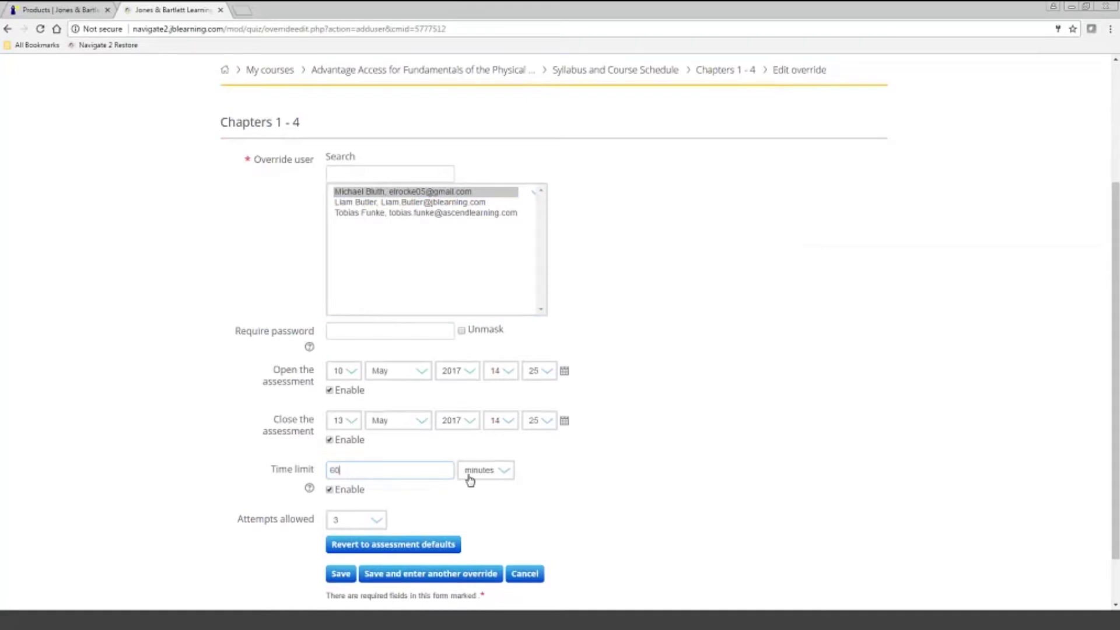
- Set the override's assessment closing day to May 16 and save the override
click(352, 422)
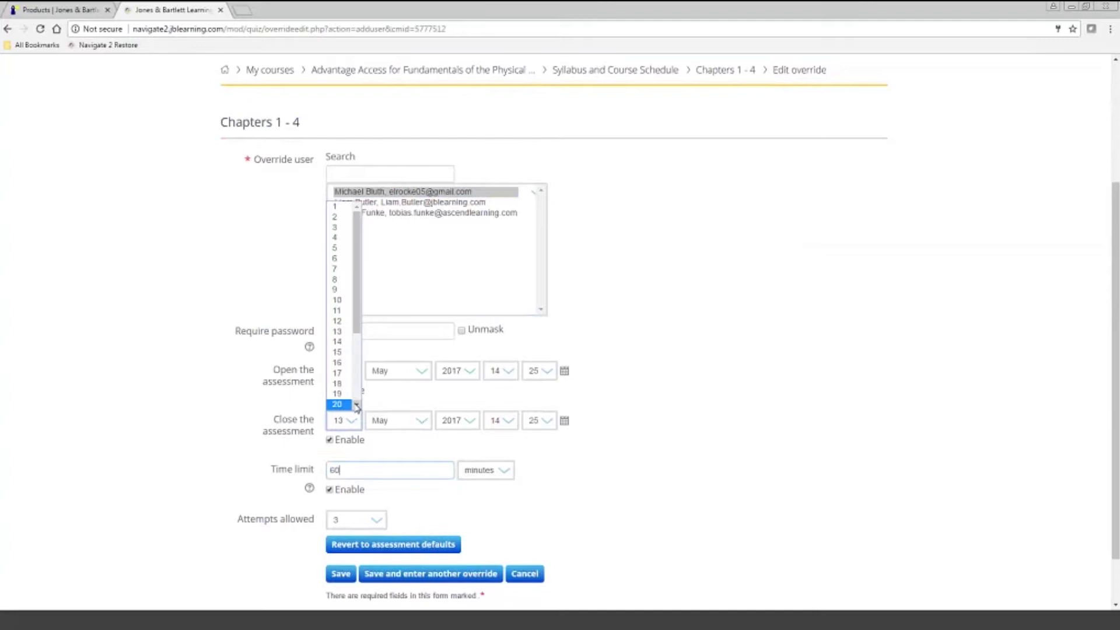
click(338, 383)
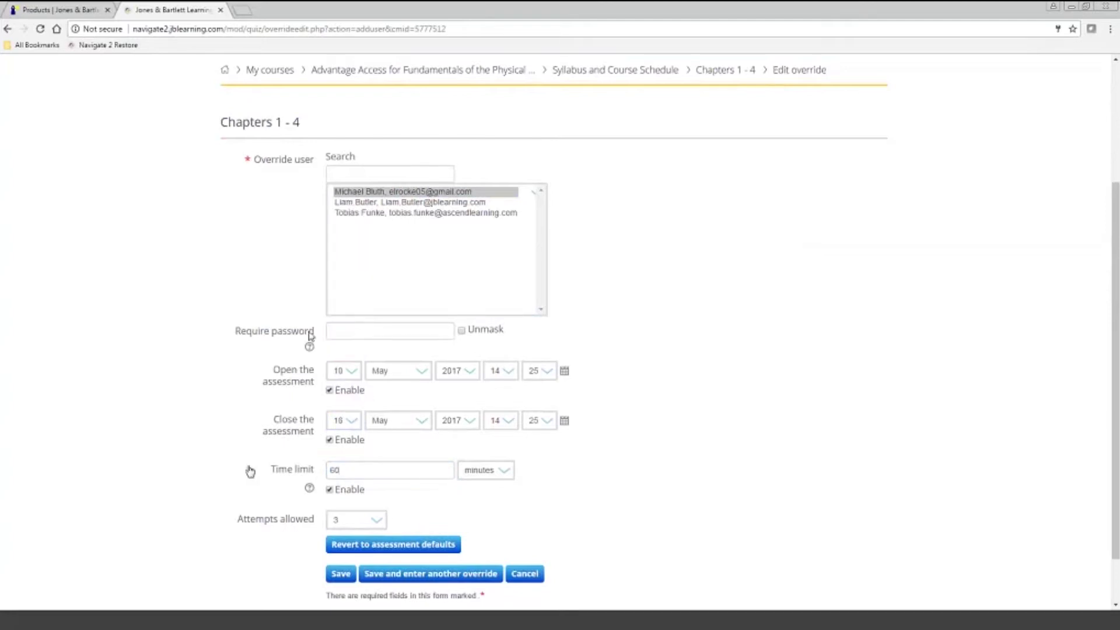
click(345, 574)
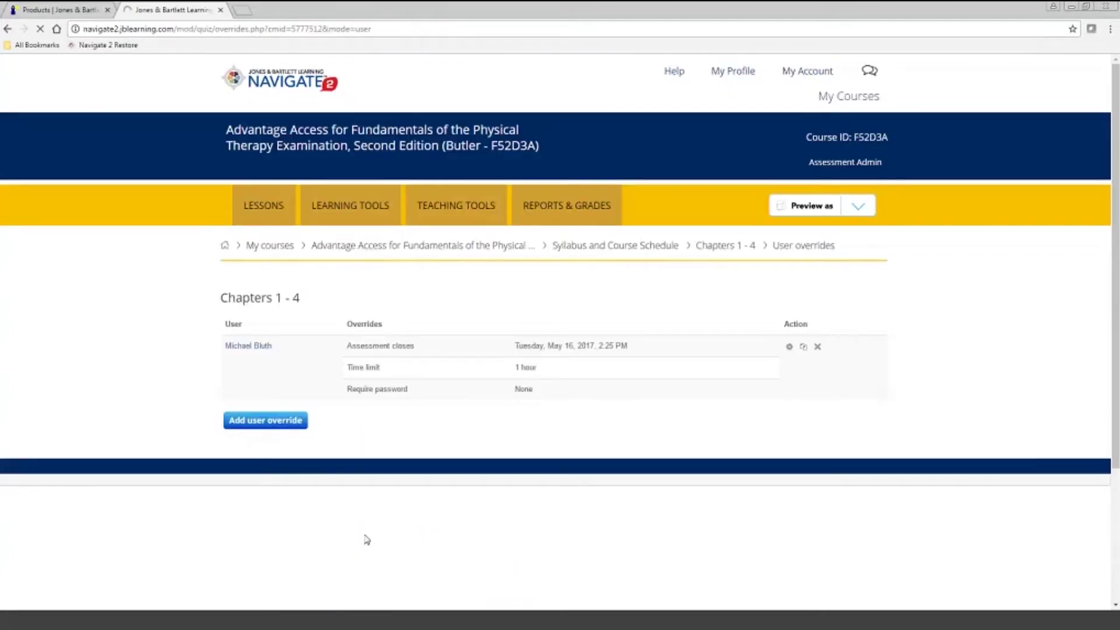
- Return to the course page, list the Syllabus and Course Schedule block's items, and briefly check the Assignments section's view options
click(416, 251)
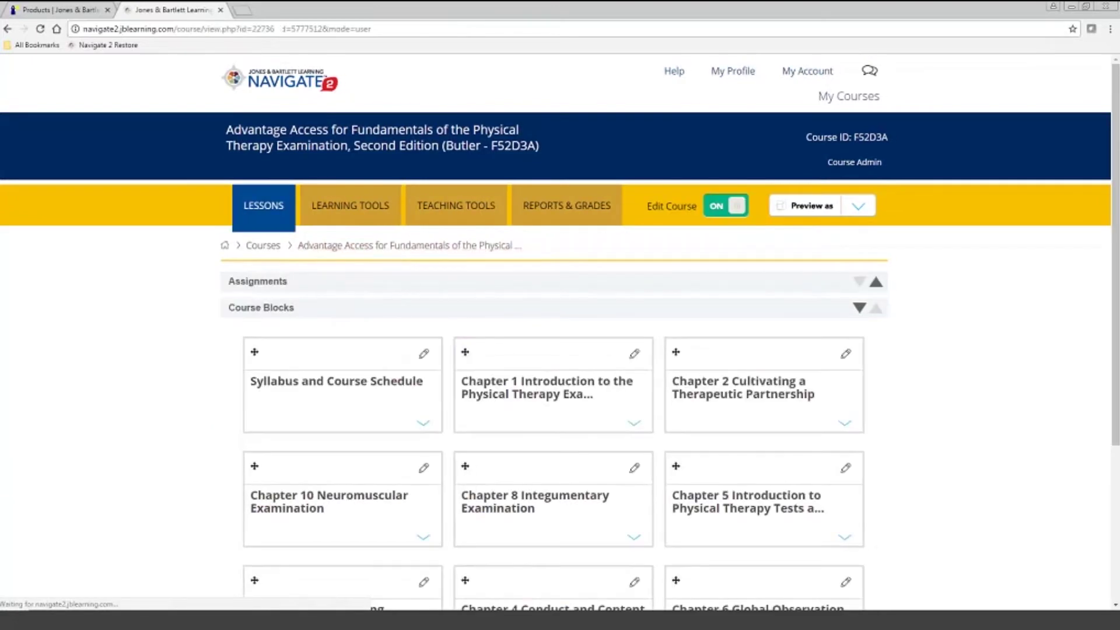
mouse_move(366, 409)
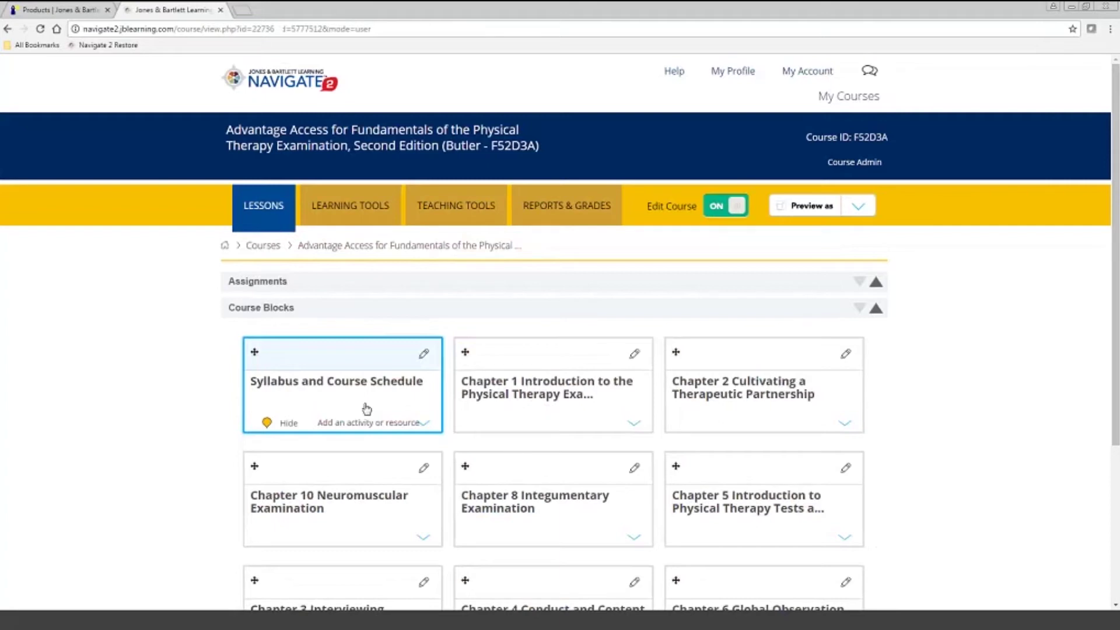
click(334, 386)
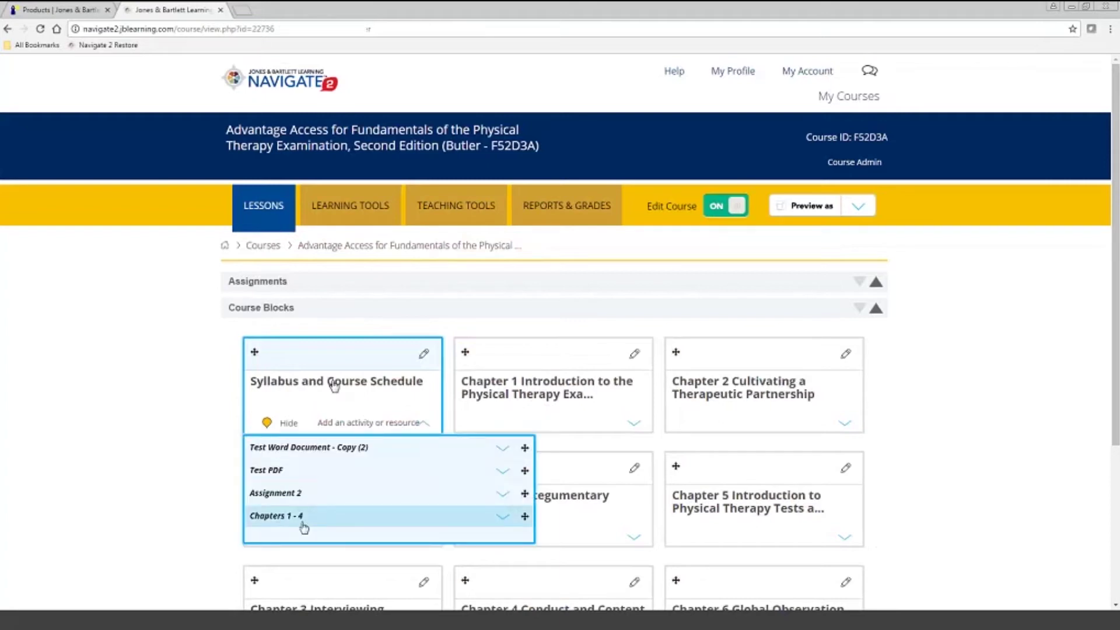
click(859, 282)
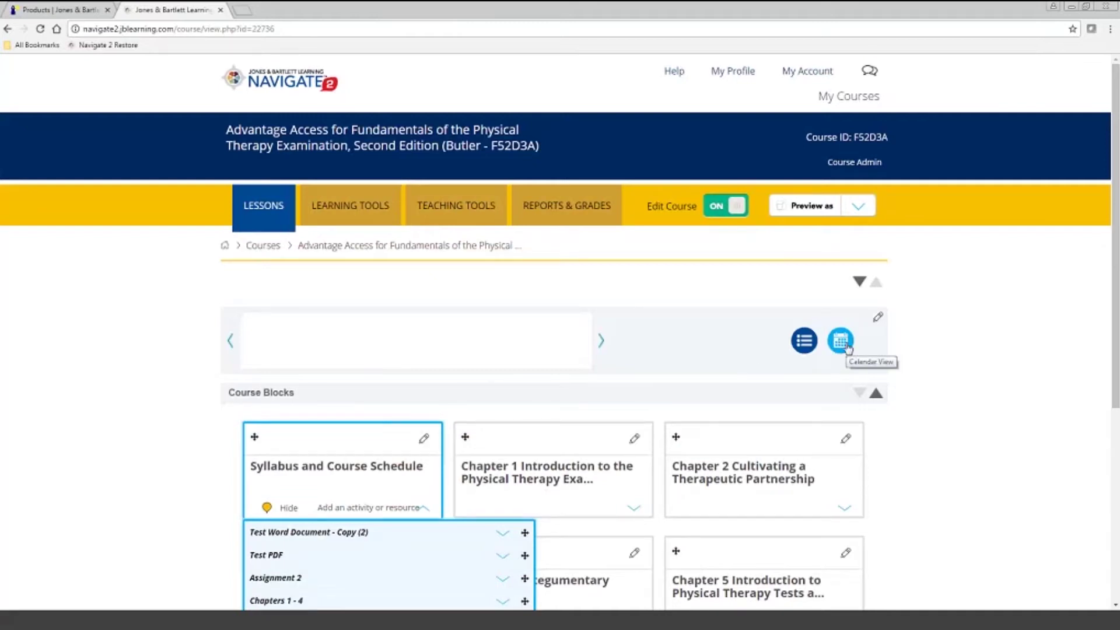
click(875, 282)
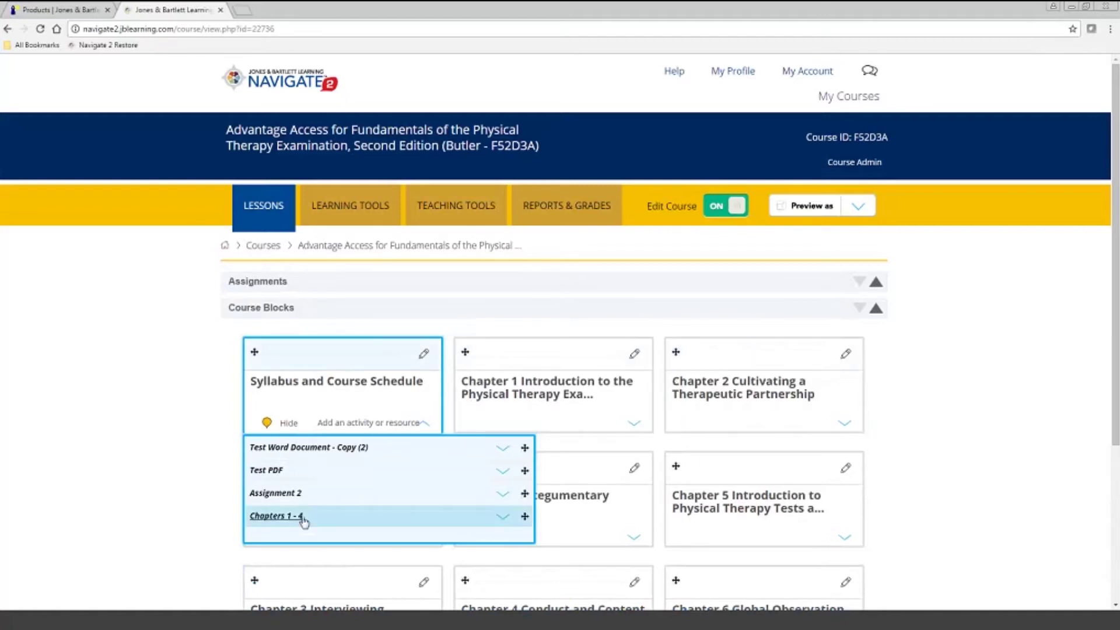
- Review the Chapters 1 - 4 assessment's timing and grade settings, then return to the course page without saving
click(497, 525)
click(462, 535)
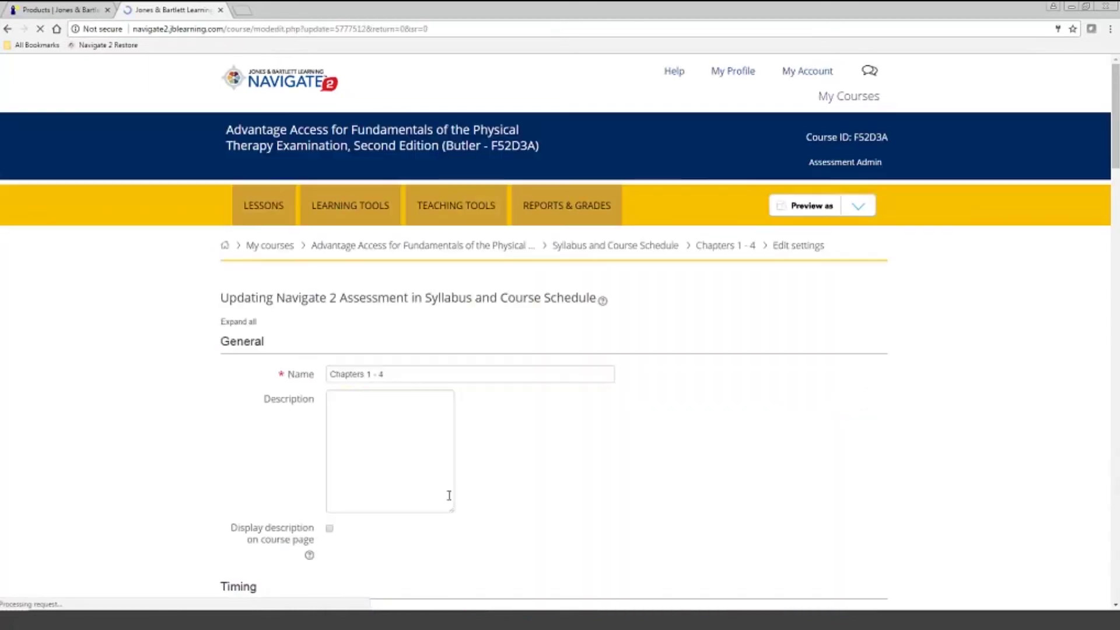
scroll(449, 574, down, 2)
scroll(493, 570, down, 5)
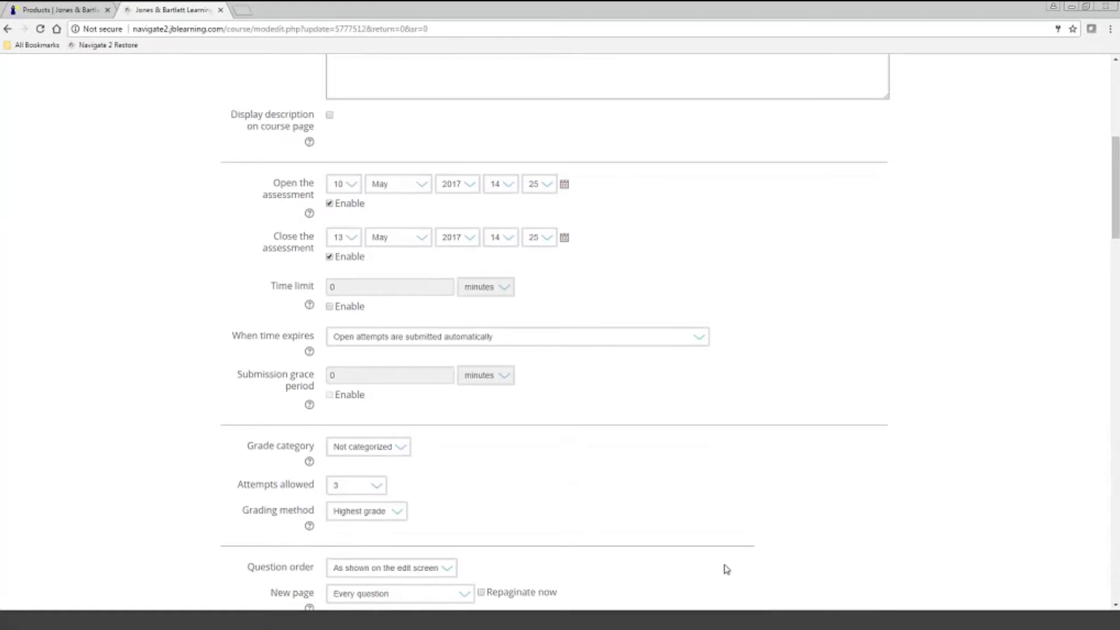
scroll(723, 570, up, 7)
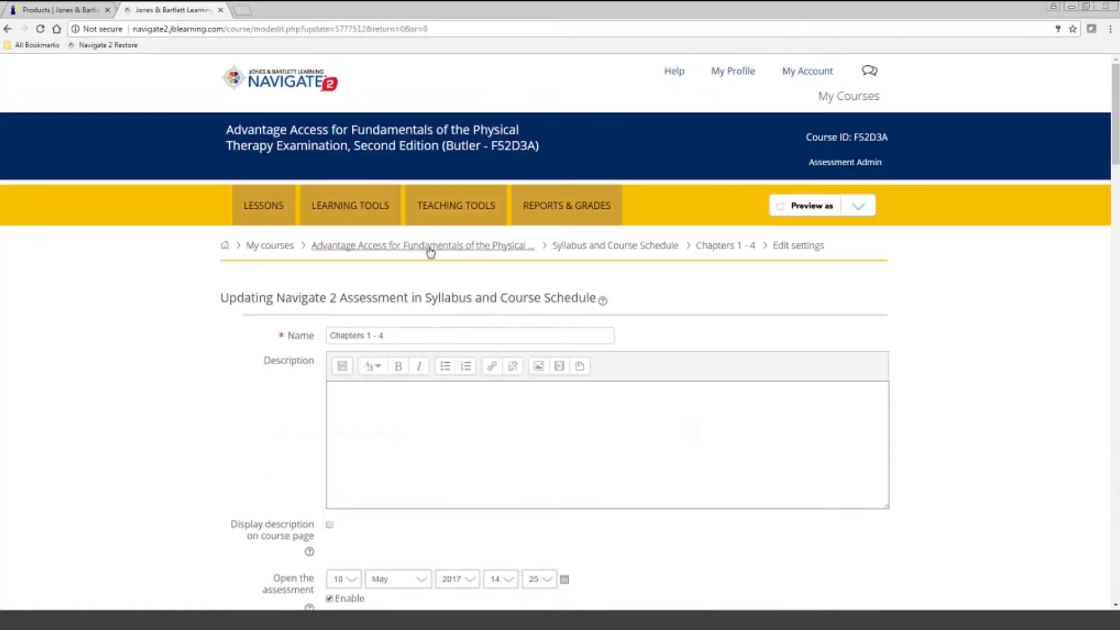
click(430, 246)
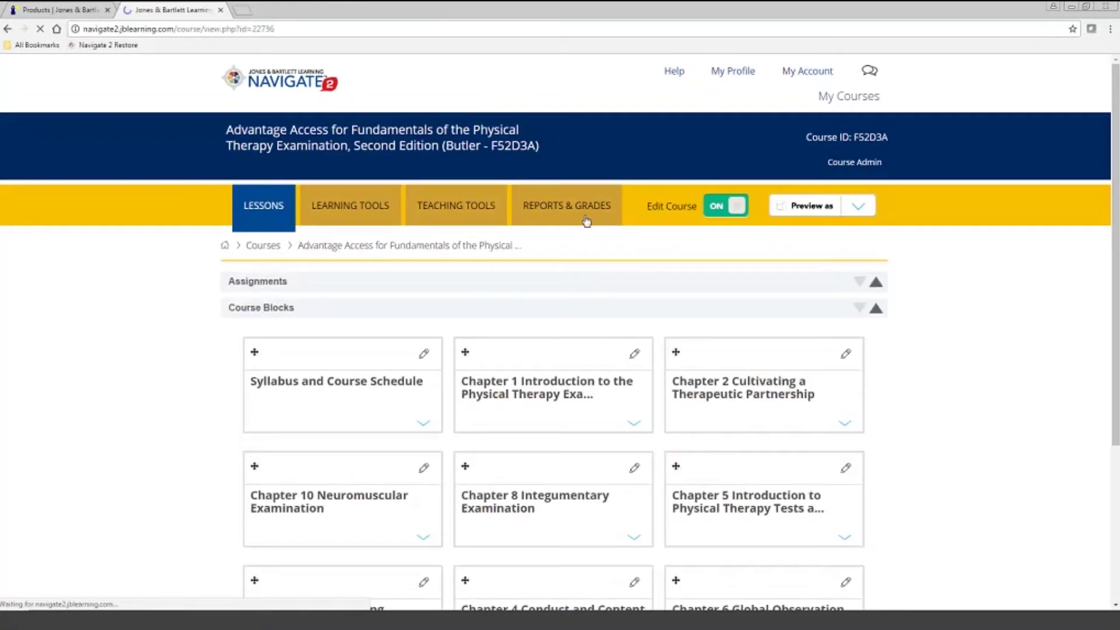
- Open the Grader Report and examine the Chapter 1 Quiz grades report down to the student attempts table
click(561, 210)
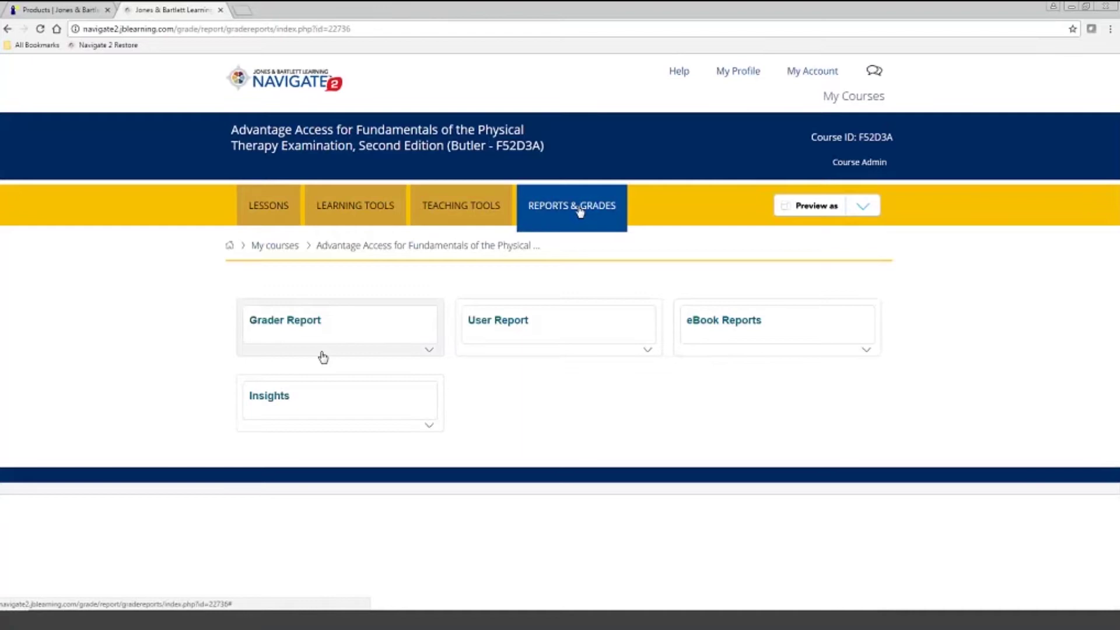
click(408, 357)
scroll(299, 471, down, 2)
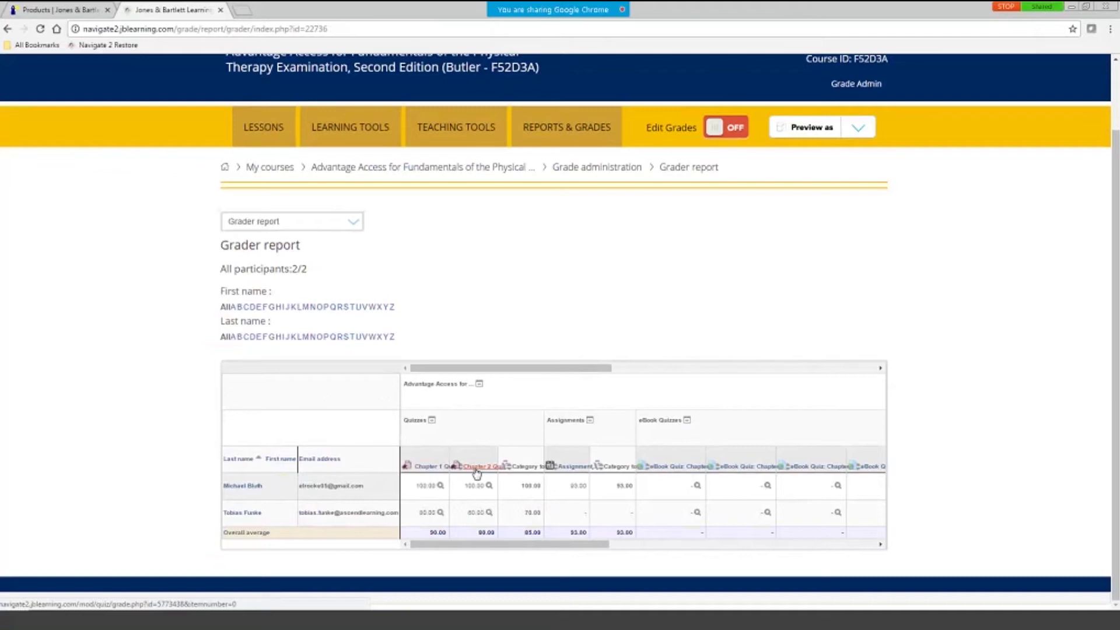
click(428, 467)
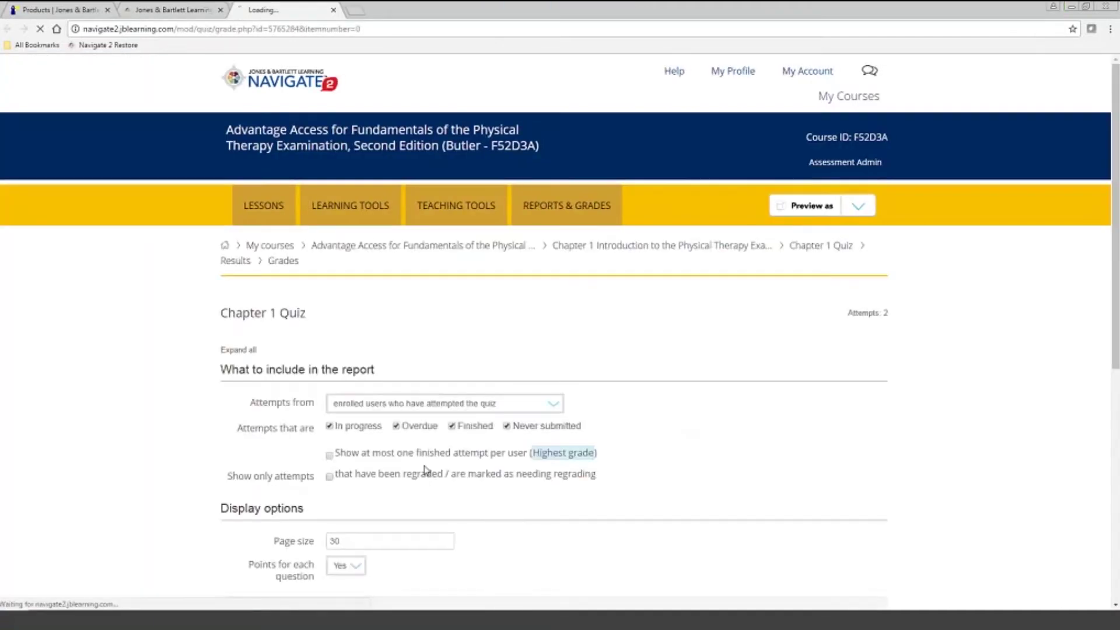
scroll(350, 467, down, 5)
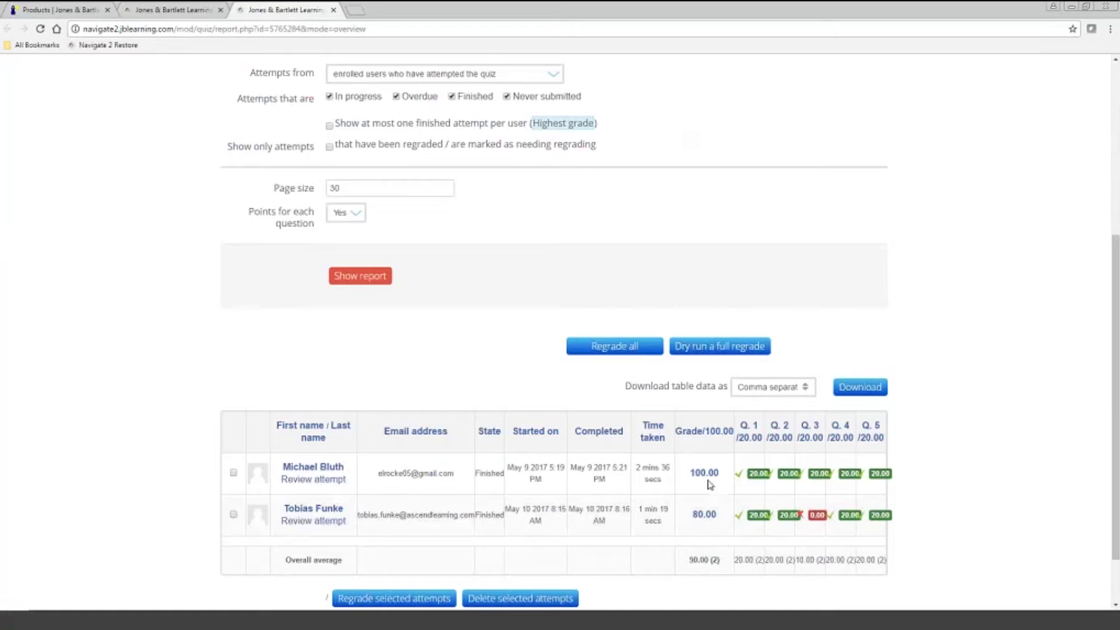
- Review the first student's Chapter 1 Quiz attempt with all questions on one page, examine the responses, and finish the review
click(317, 480)
scroll(321, 486, down, 5)
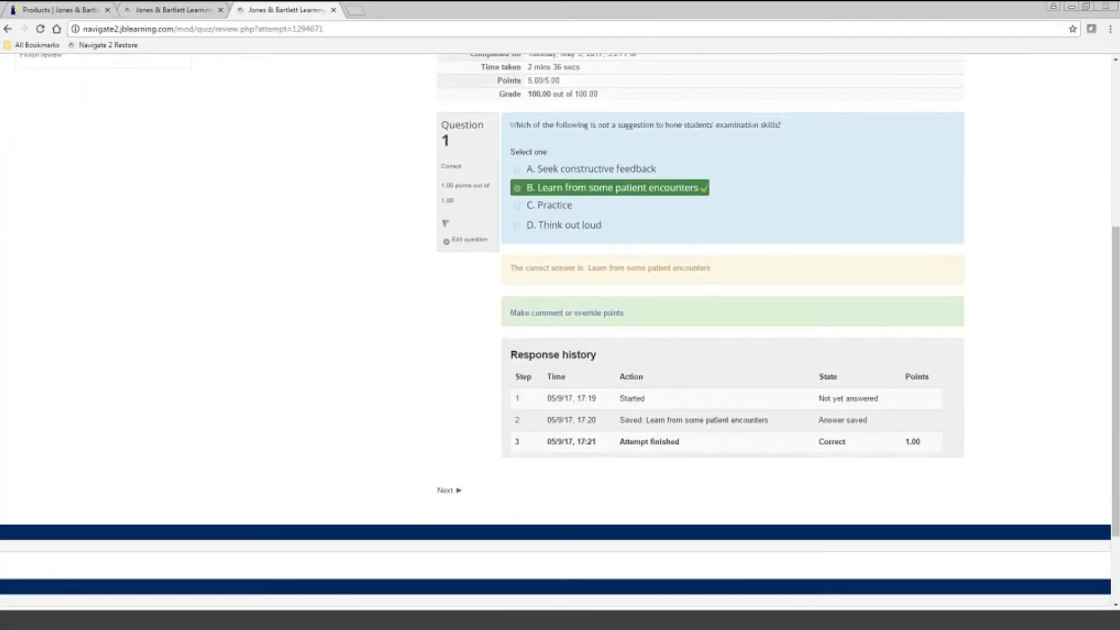
scroll(87, 195, up, 2)
click(70, 156)
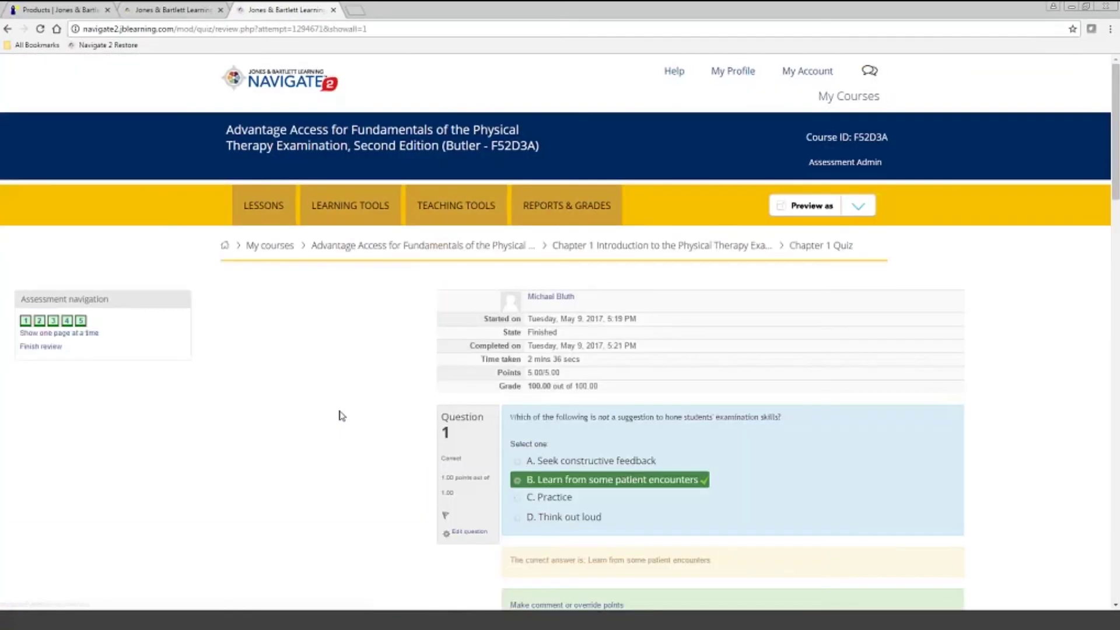
scroll(344, 418, down, 4)
scroll(343, 418, down, 8)
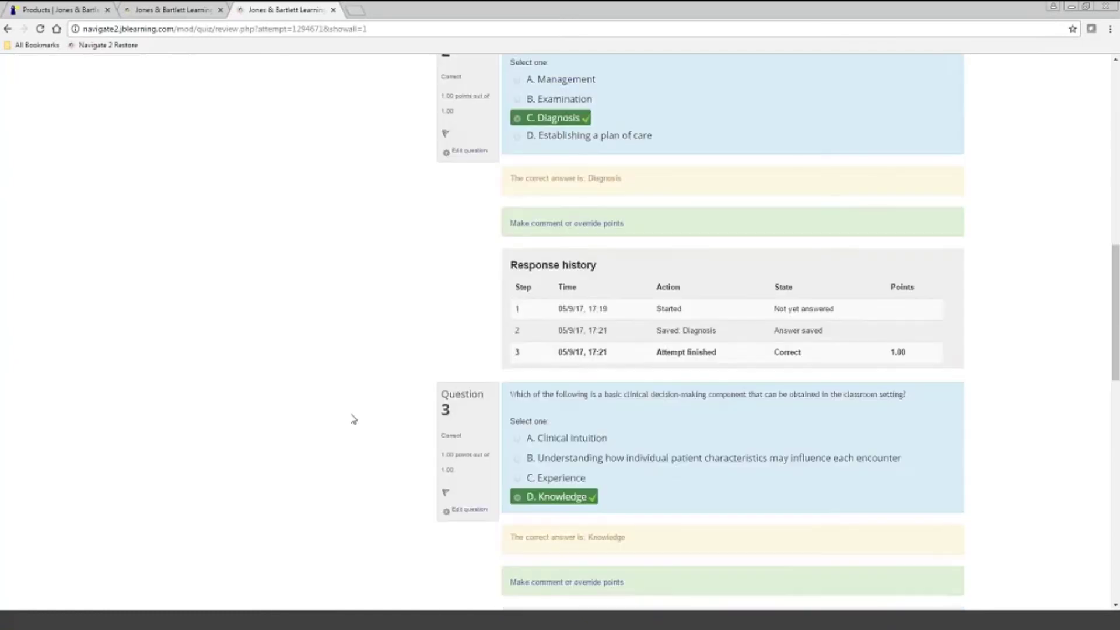
scroll(343, 418, up, 1)
scroll(342, 418, down, 2)
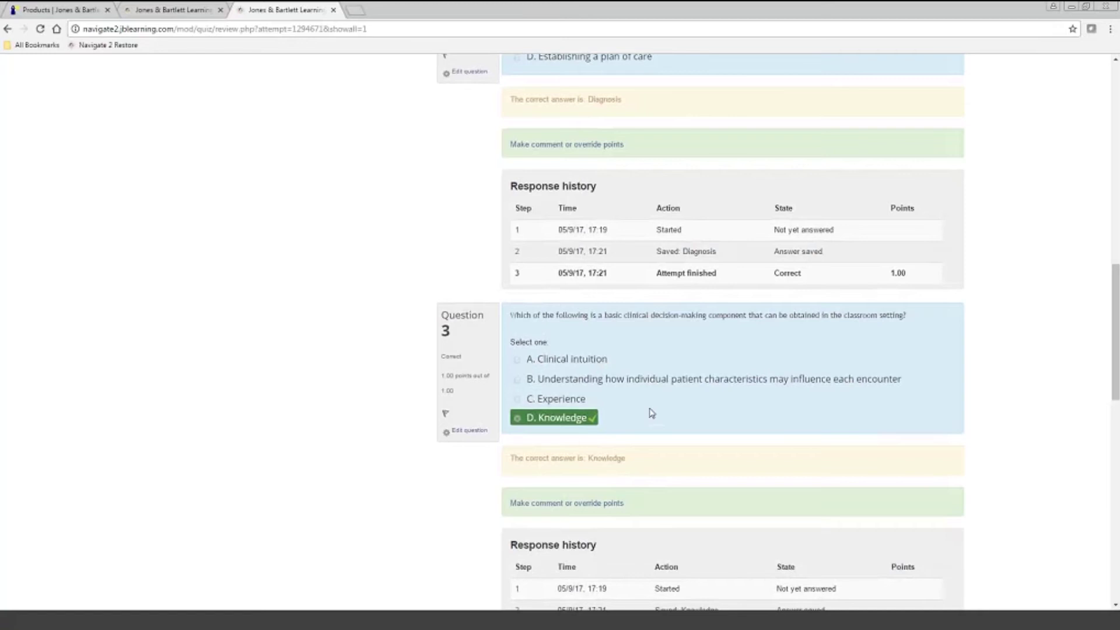
scroll(652, 413, down, 3)
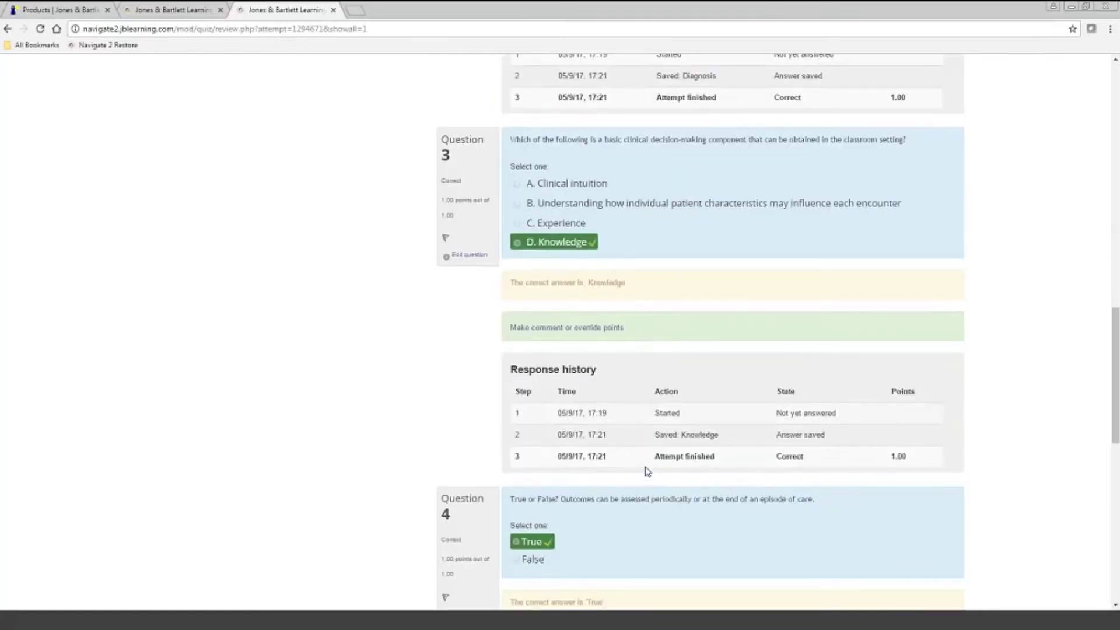
scroll(647, 471, up, 17)
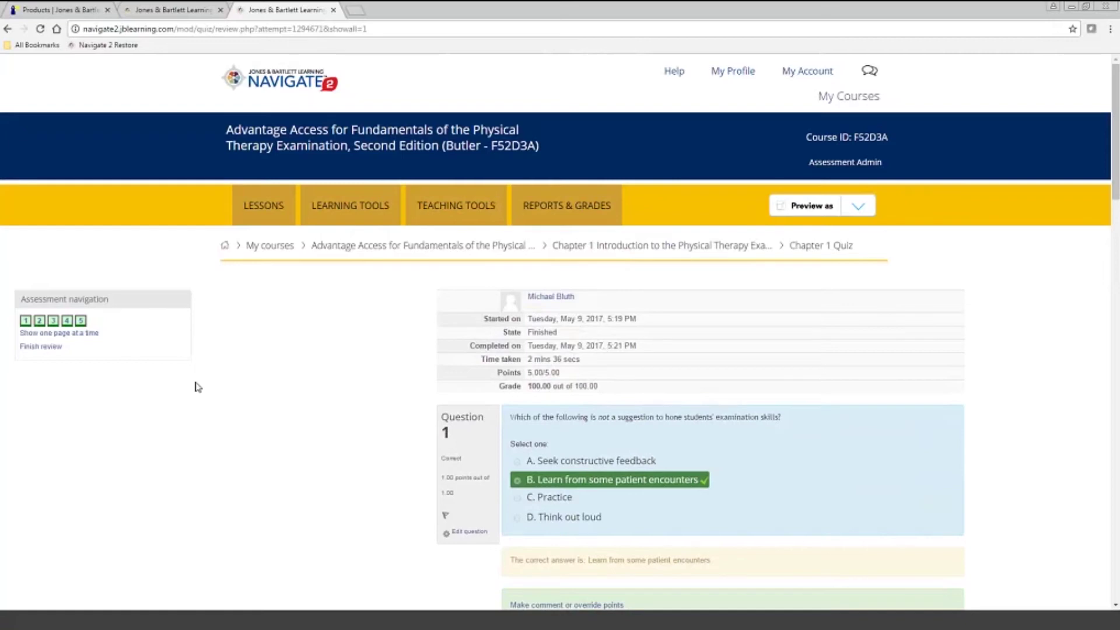
click(40, 347)
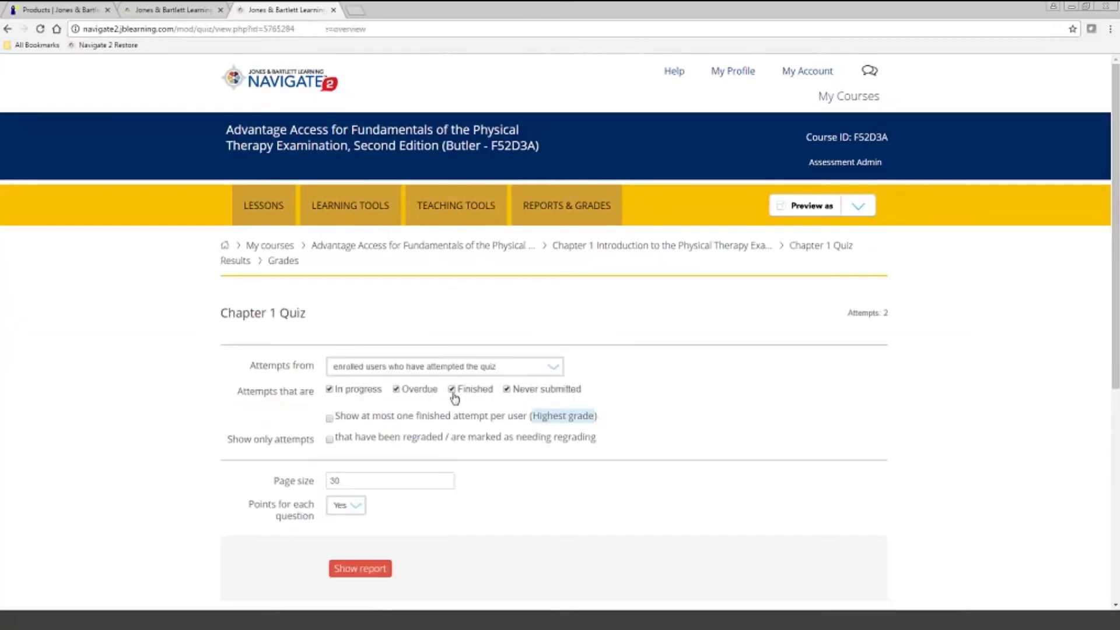
- Open the Chapter 1 Quiz statistics report and examine its overall averages and the question-by-question analysis
click(821, 163)
mouse_move(805, 284)
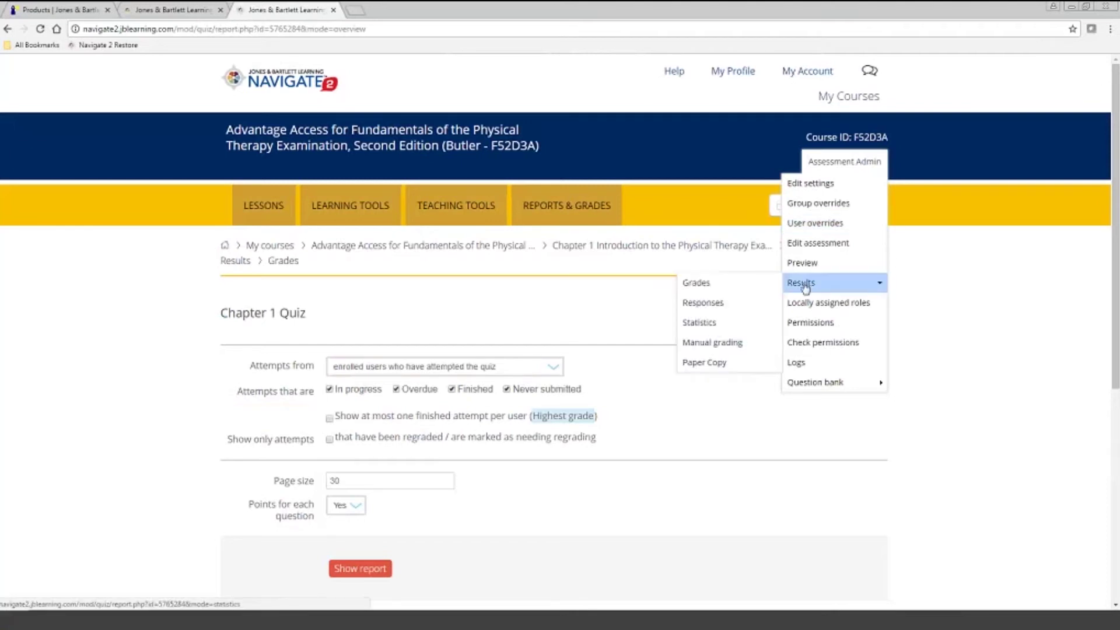
click(700, 325)
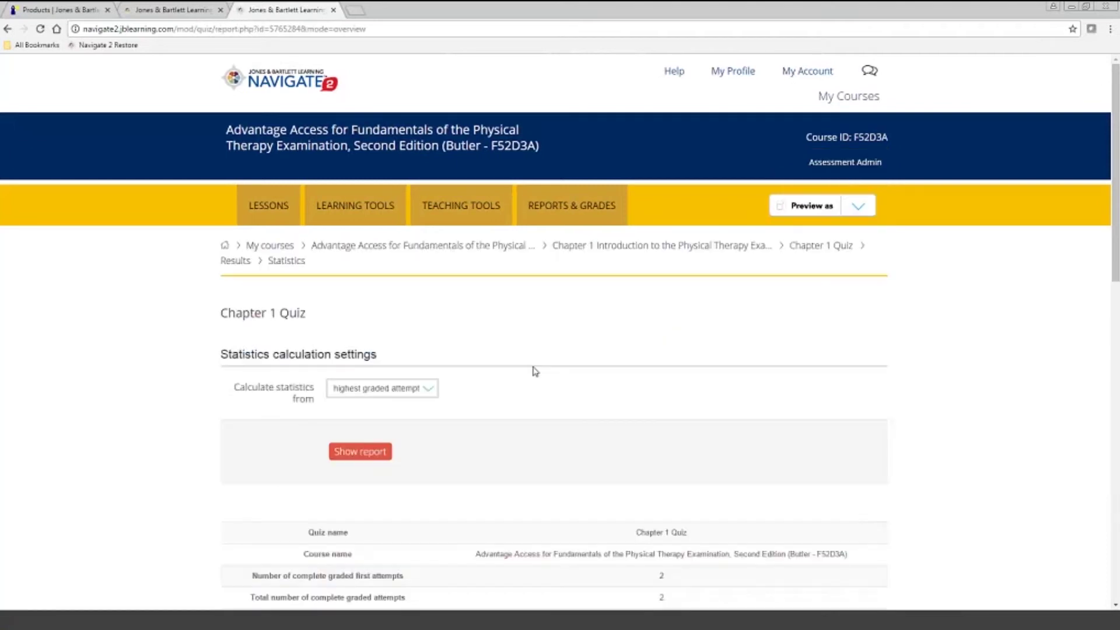
scroll(517, 394, down, 2)
scroll(518, 394, down, 3)
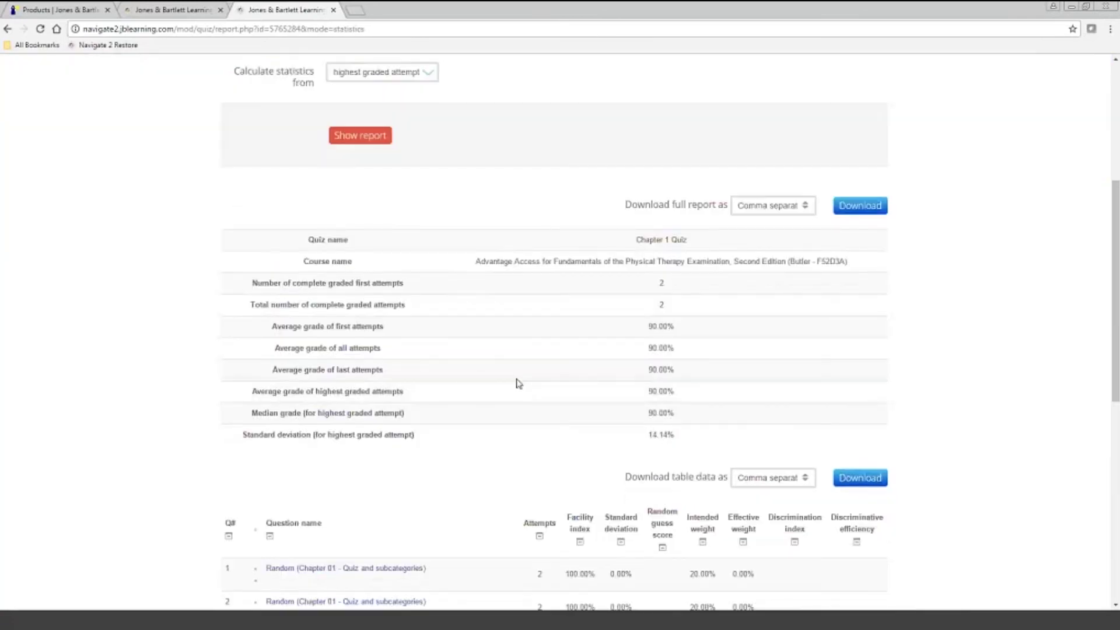
scroll(517, 384, down, 8)
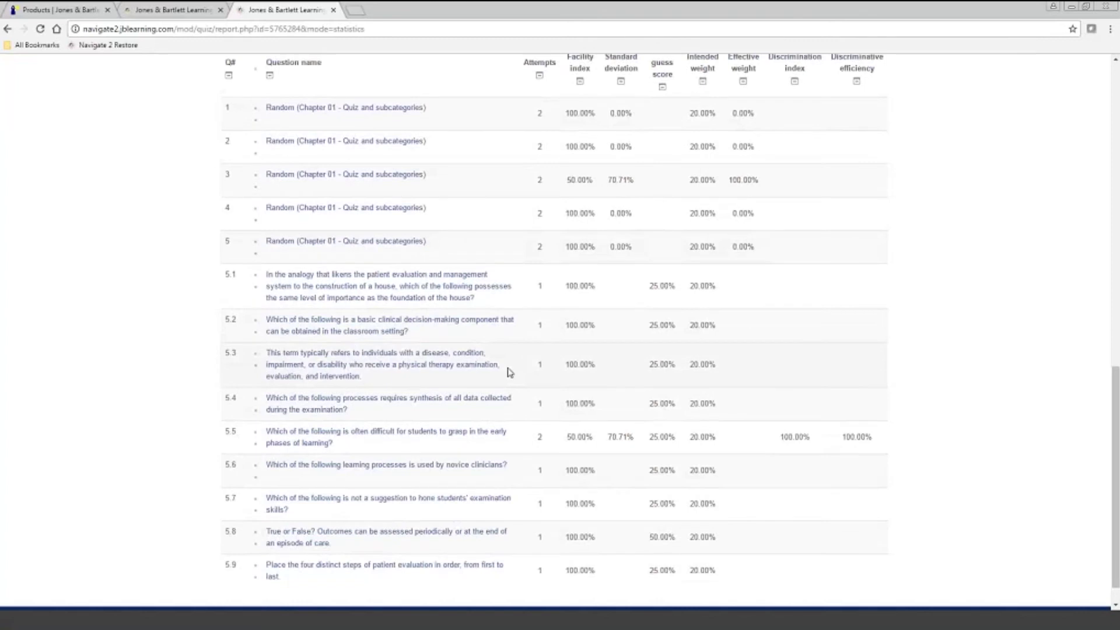
- Compare the facility indexes in the Chapter 1 Quiz question statistics, then open question 5.5 and examine its response breakdown
scroll(508, 373, up, 1)
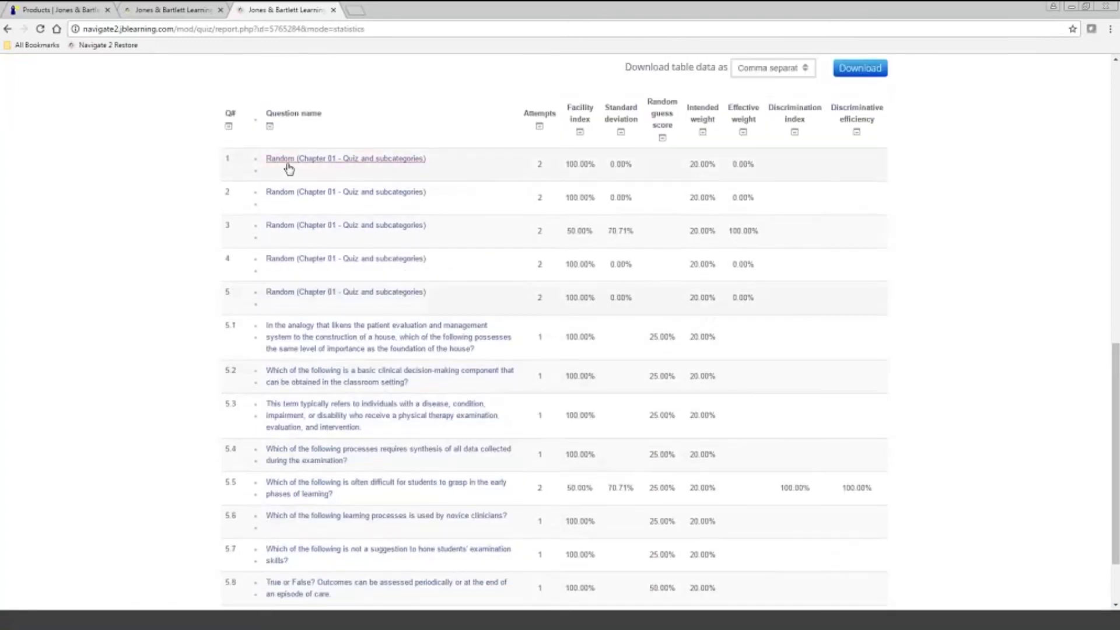
scroll(443, 216, down, 2)
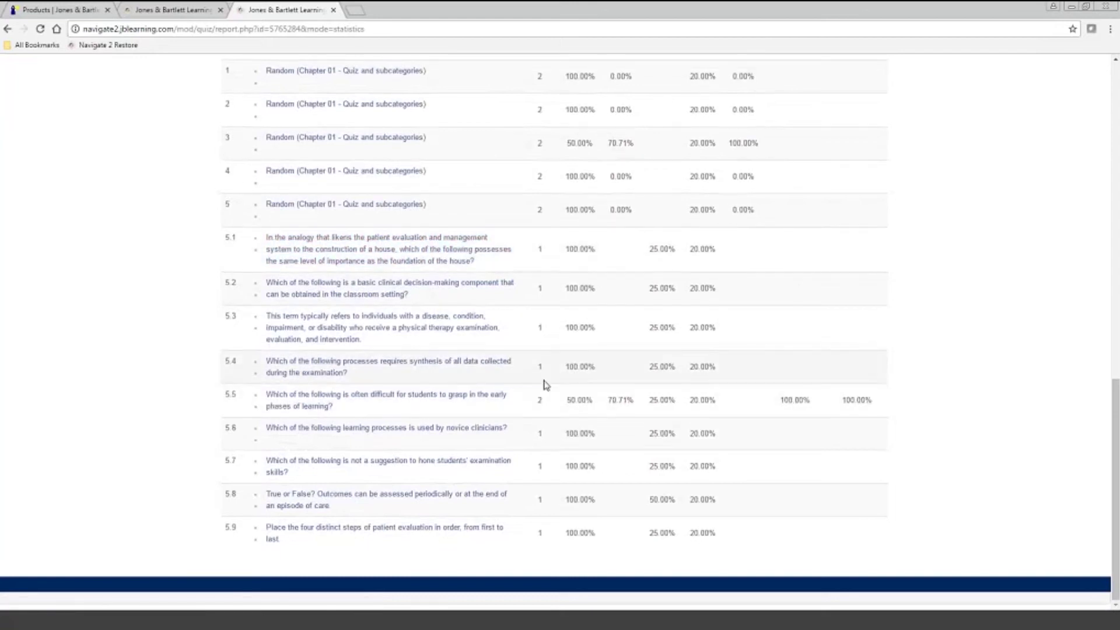
scroll(544, 383, up, 3)
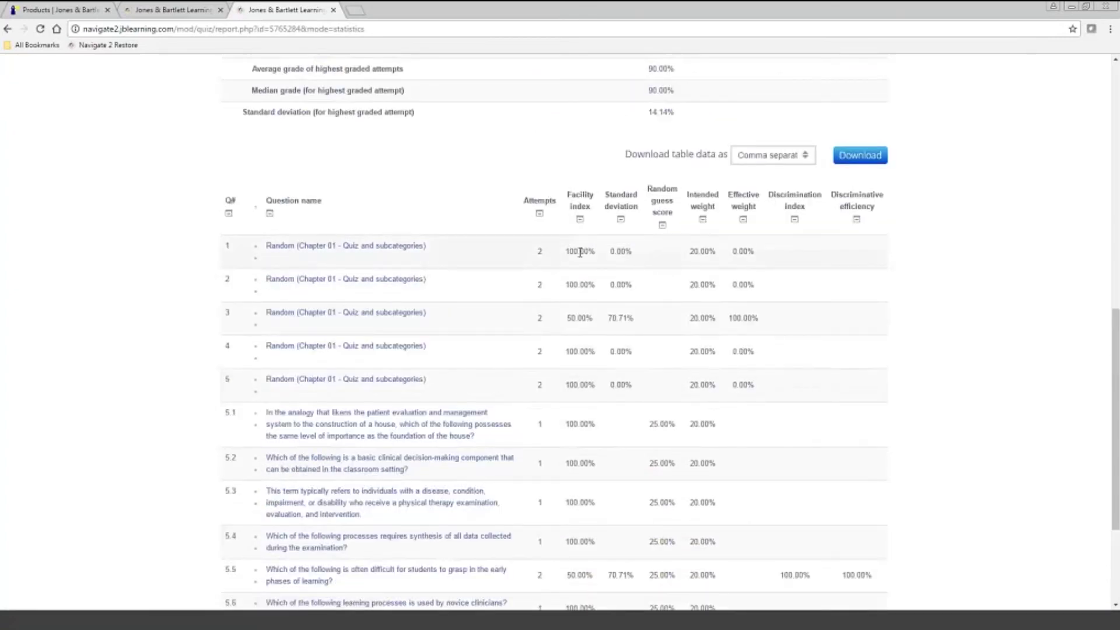
scroll(579, 252, down, 3)
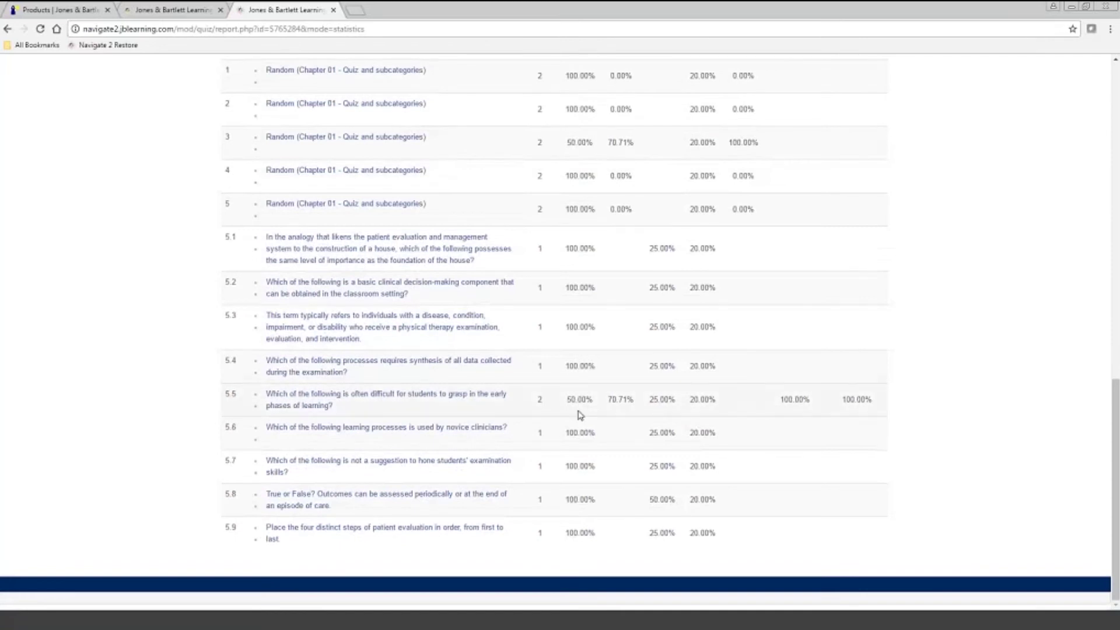
click(338, 395)
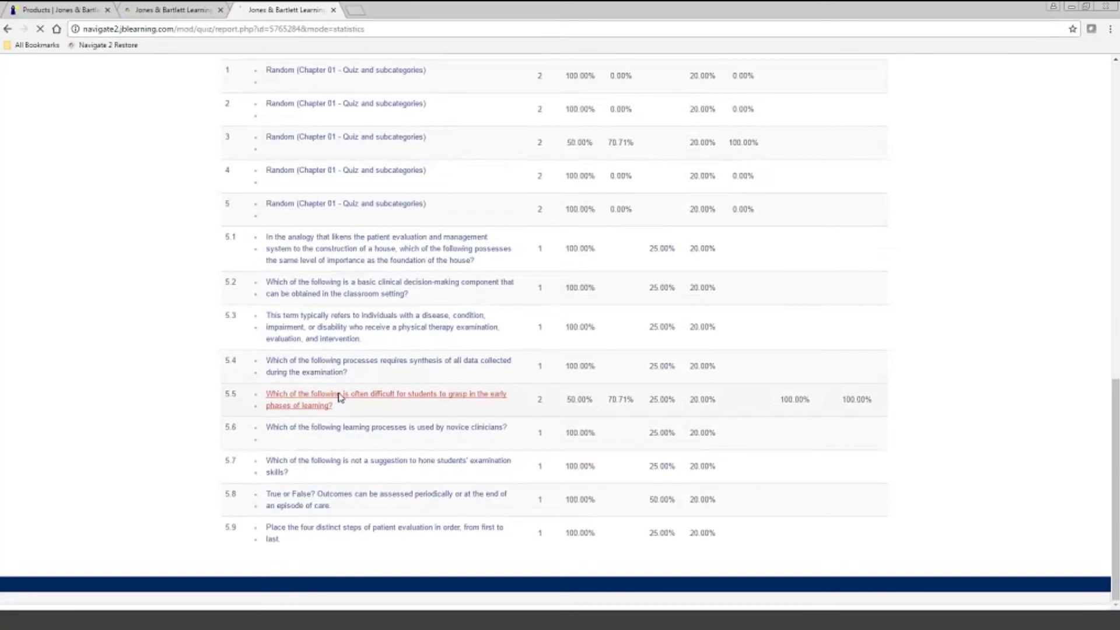
scroll(557, 440, down, 6)
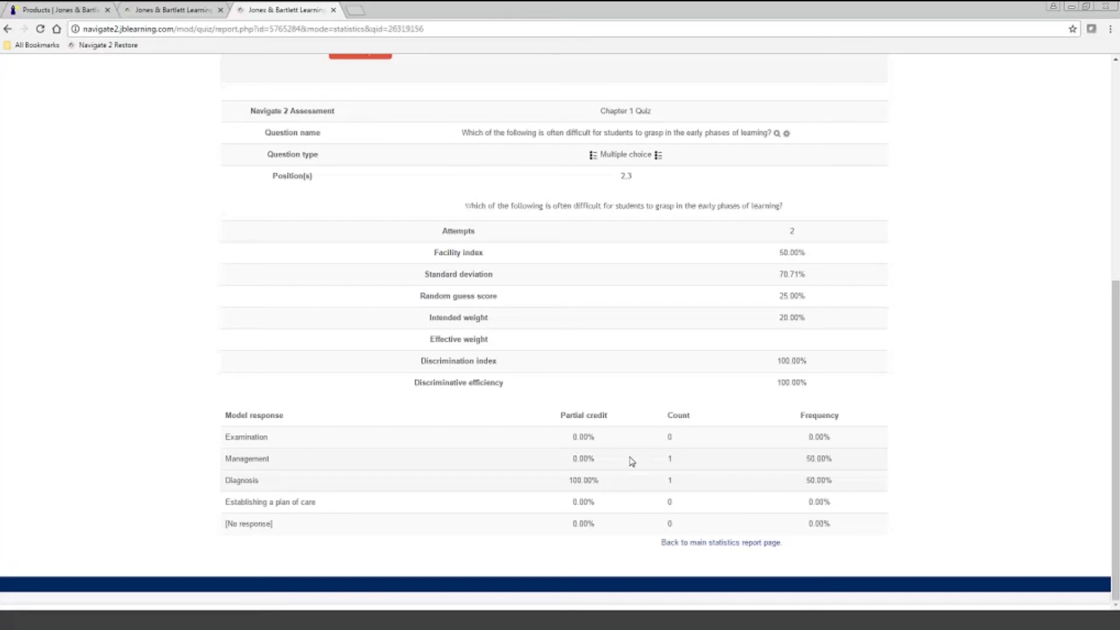
scroll(623, 465, up, 7)
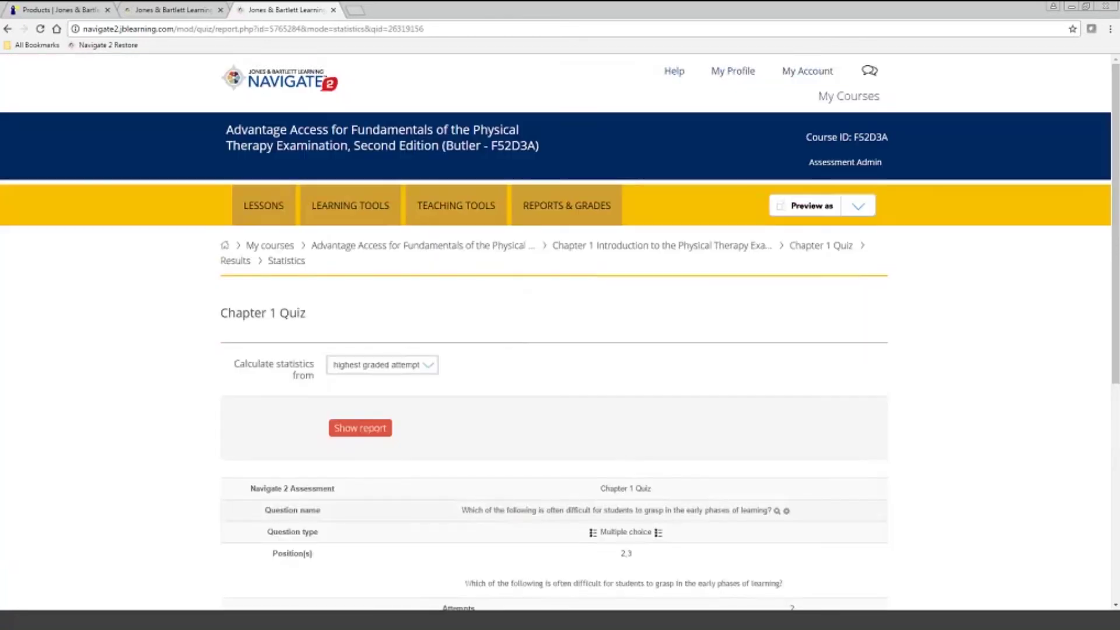
- Open Insights from the course reports and generate a report by grade and engagement, by chapter, for all students
click(560, 217)
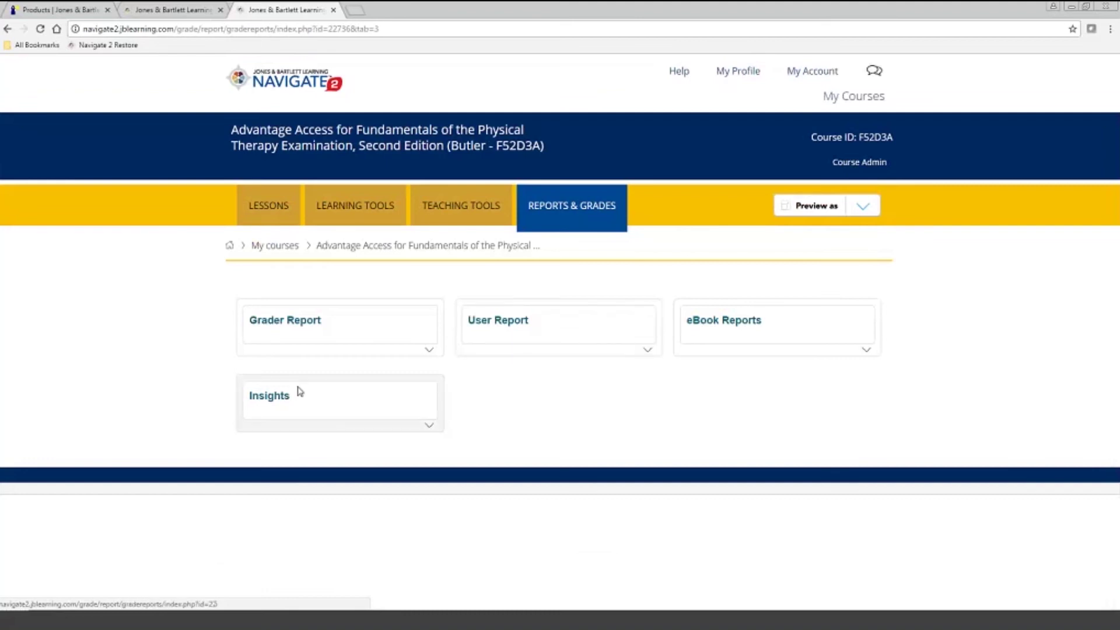
click(272, 426)
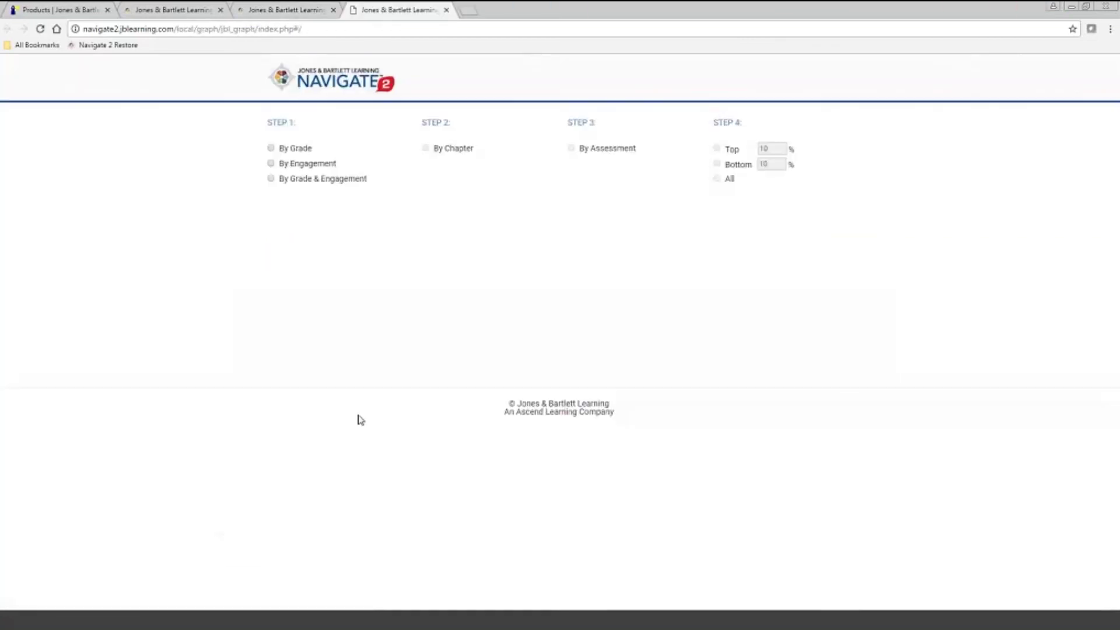
click(314, 174)
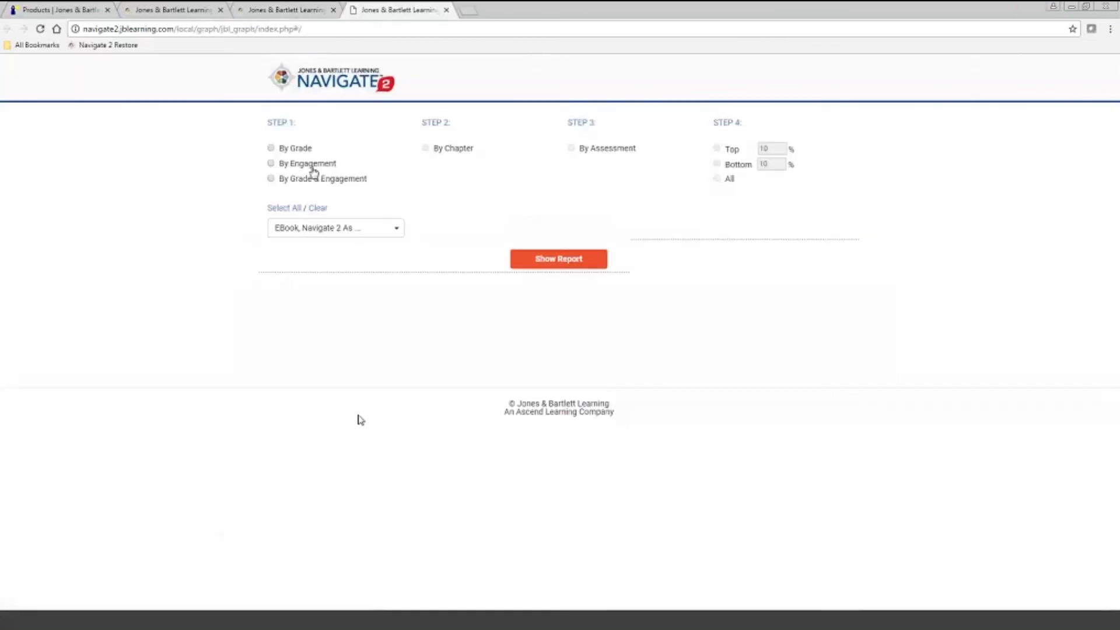
click(441, 150)
click(538, 262)
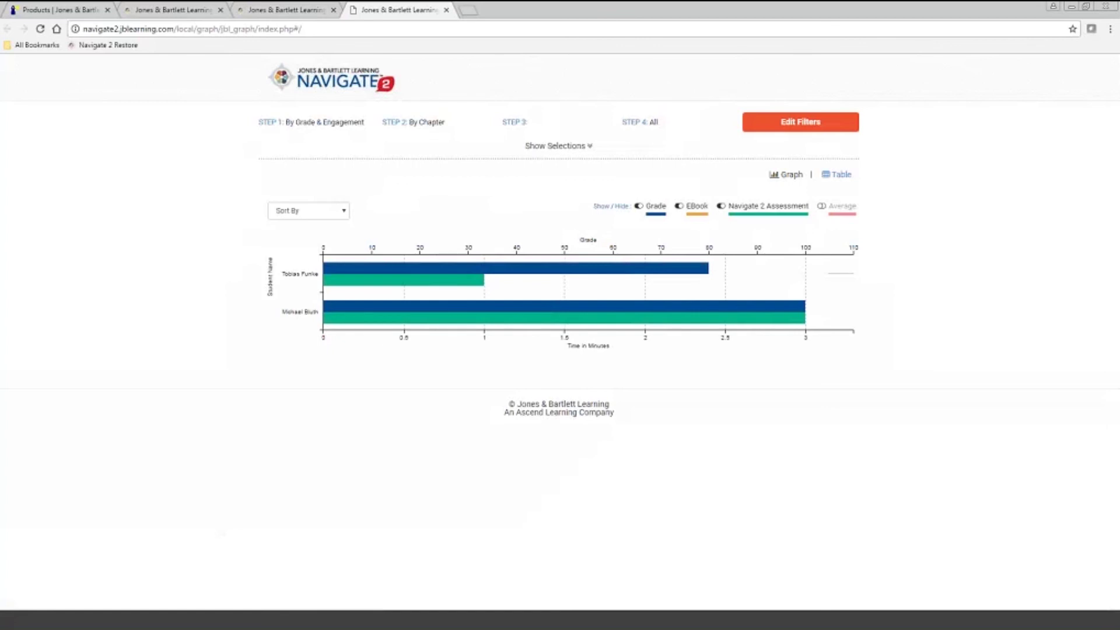
- View the Insights report as a table, then close it and return to the course's lessons page
click(846, 176)
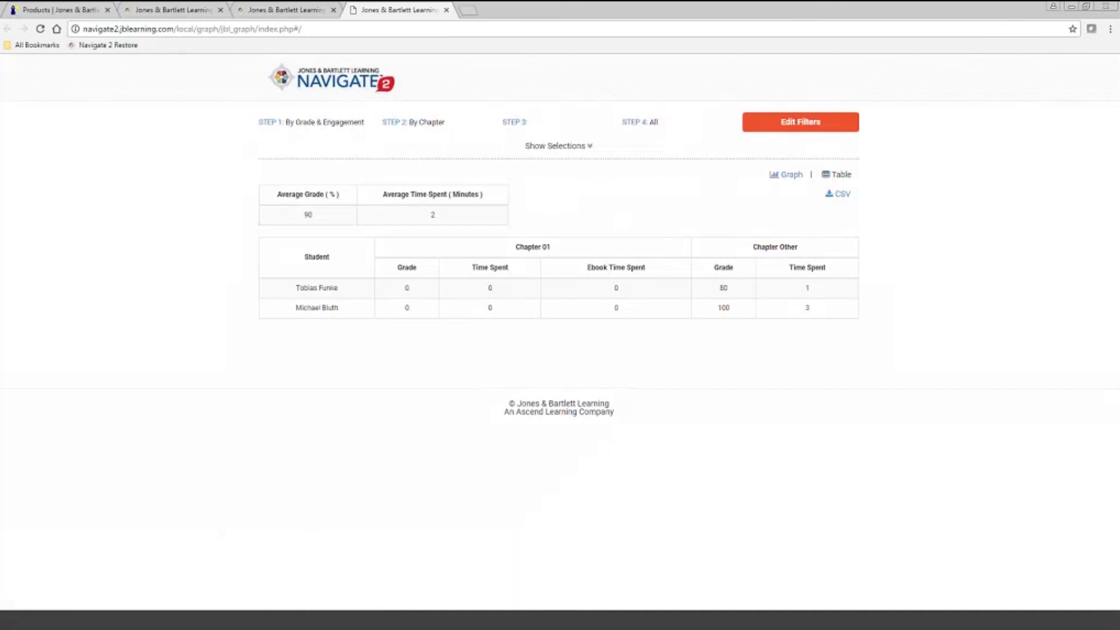
click(447, 12)
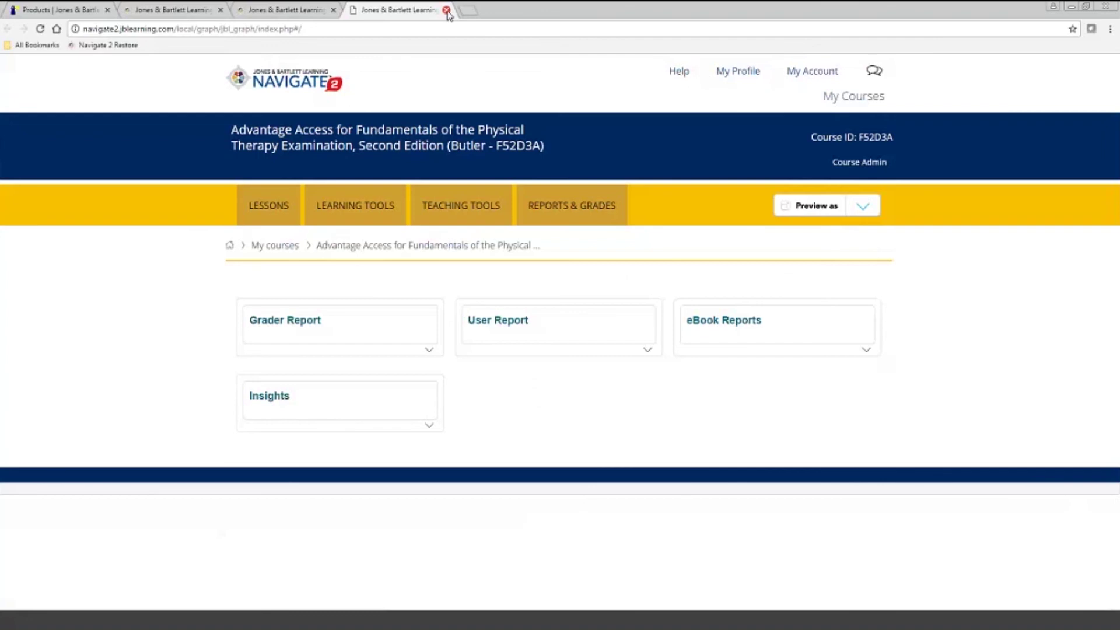
click(435, 251)
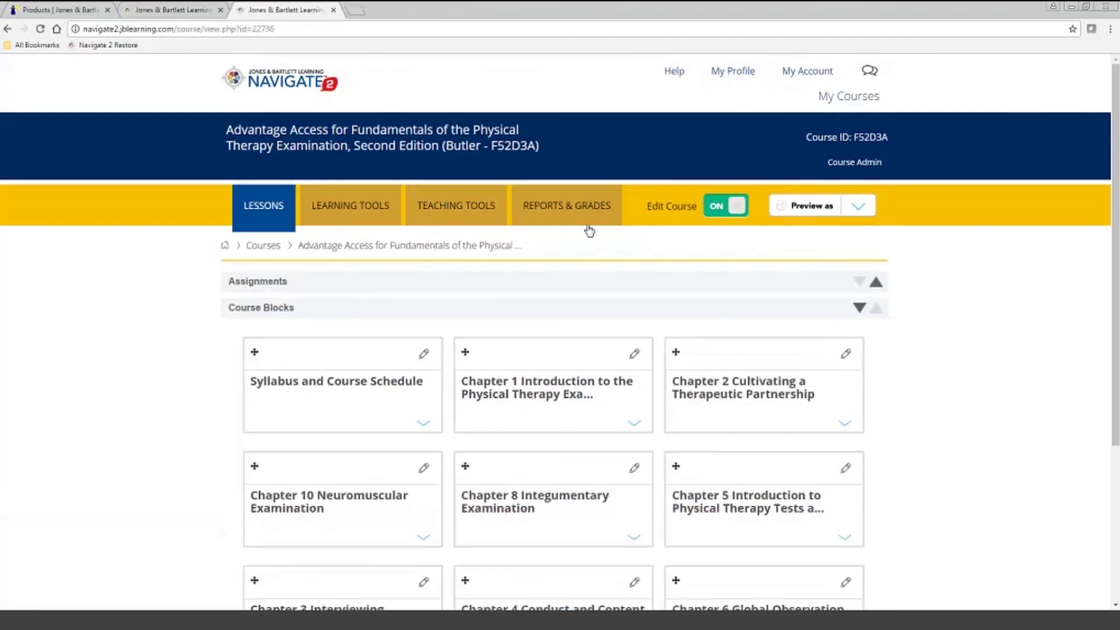
- Open the instructor User Guide from the course help, read through its table of contents, and close it
click(674, 75)
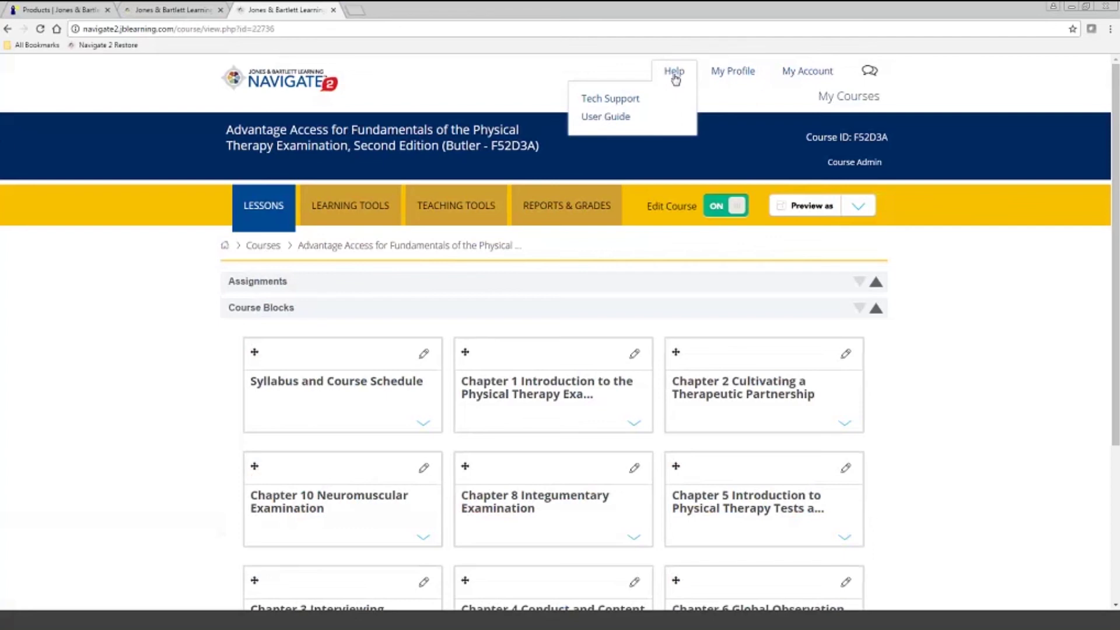
click(607, 118)
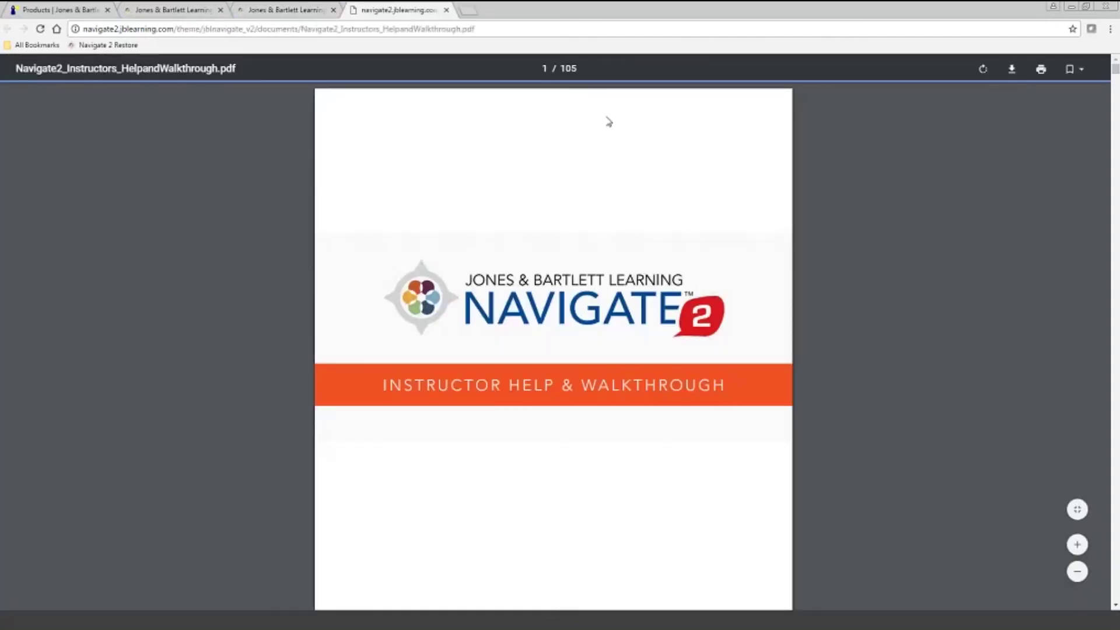
scroll(523, 318, down, 10)
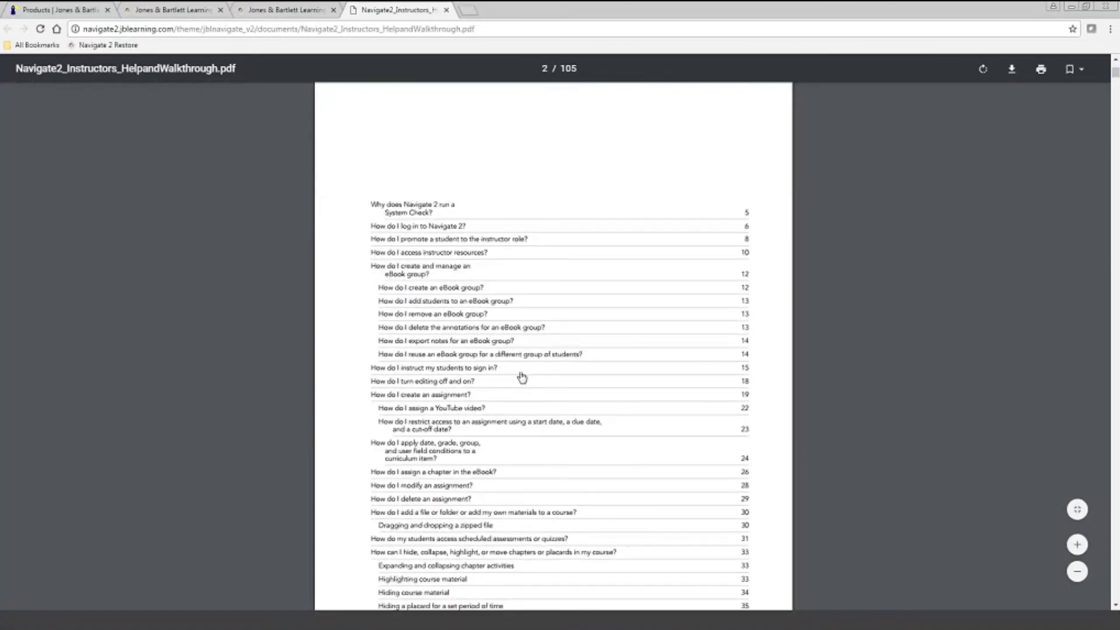
scroll(436, 510, down, 3)
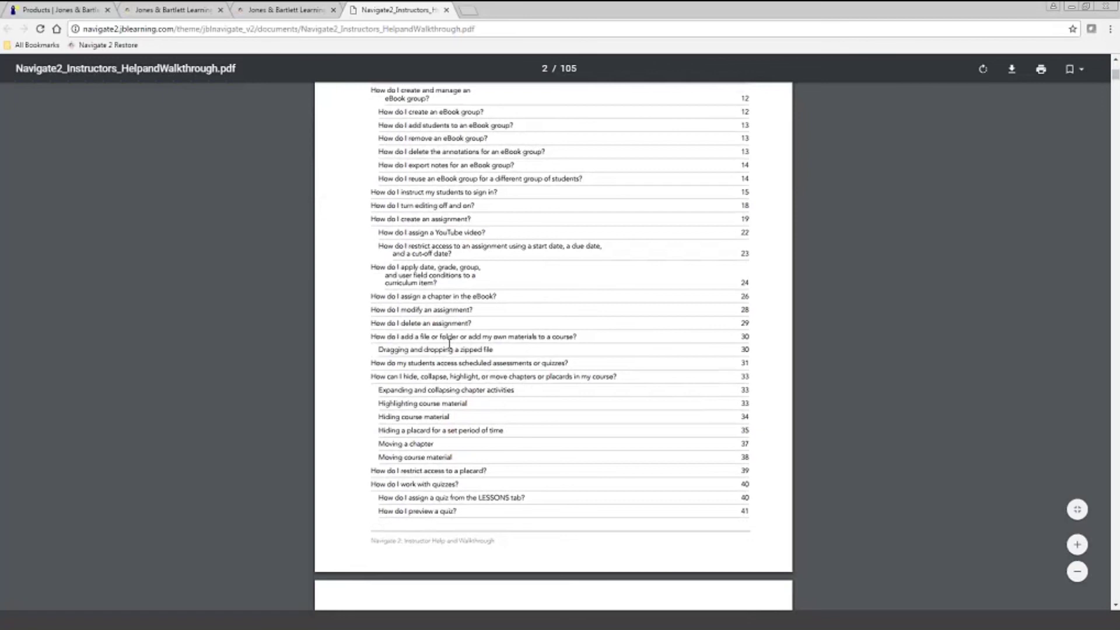
click(446, 10)
mouse_move(675, 85)
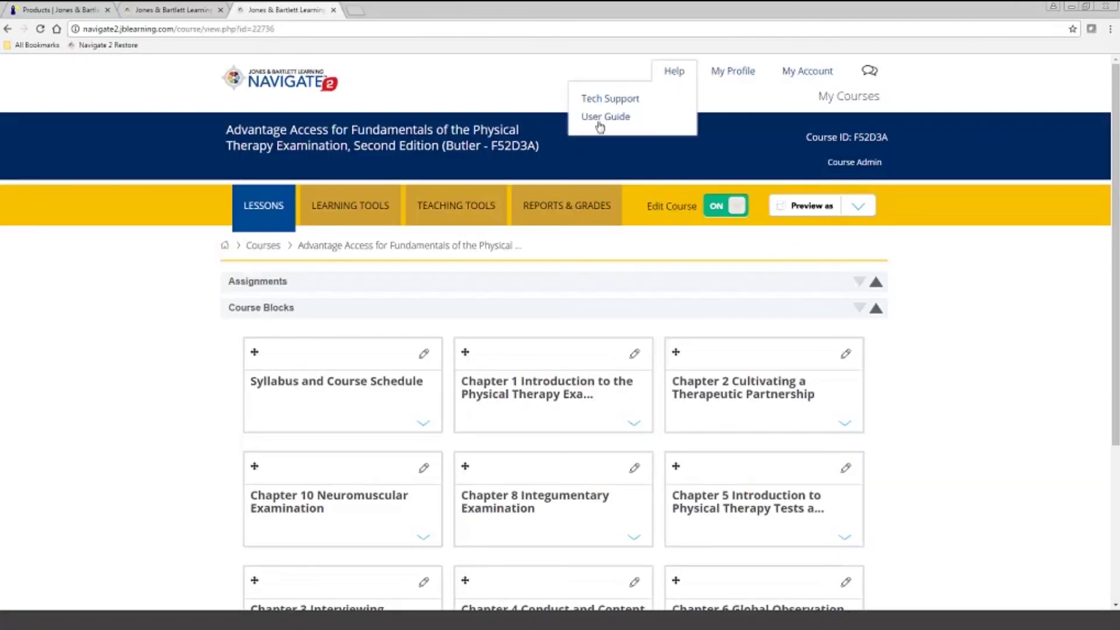